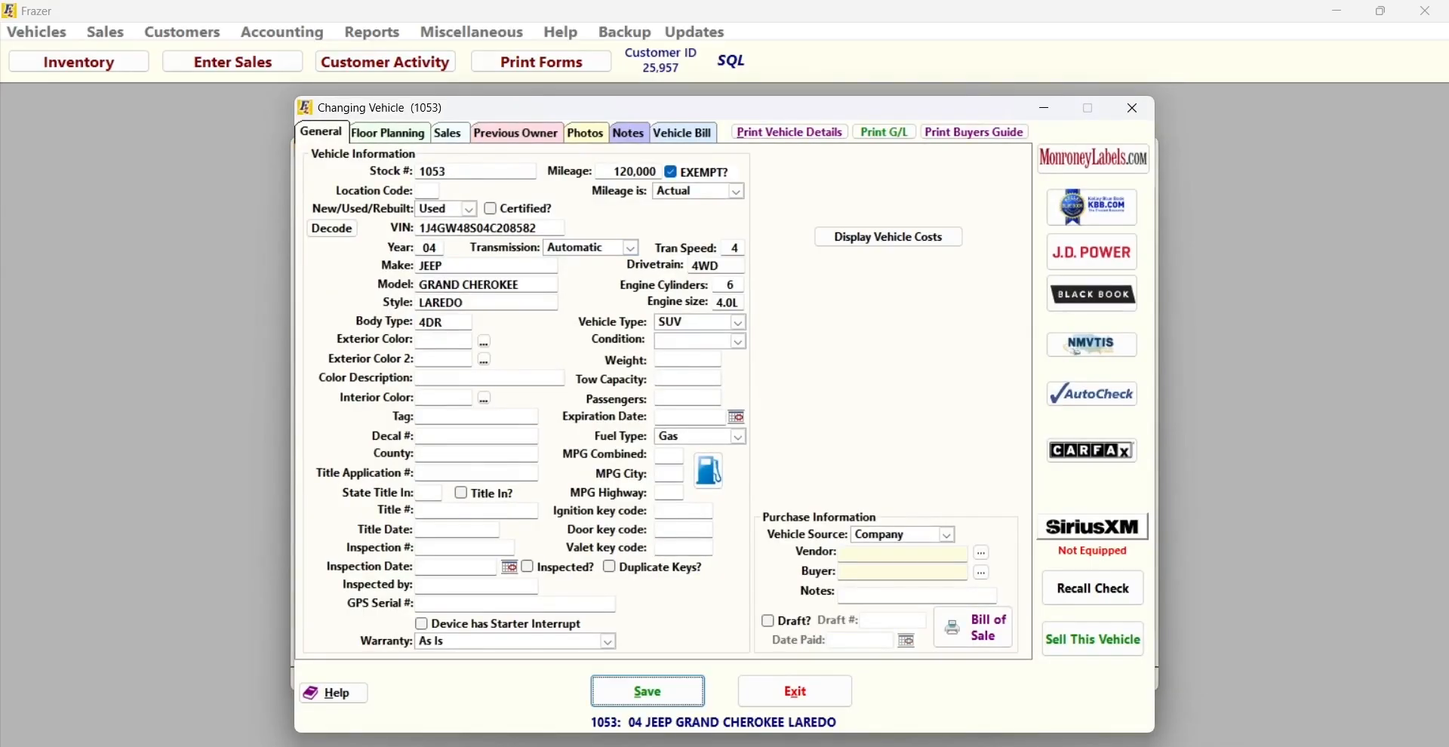
Decode the VIN of the 2004 Jeep Grand Cherokee with stock number 1053.
{"action": "left_click_drag", "start_coordinate": [540, 228], "coordinate": [426, 228]}
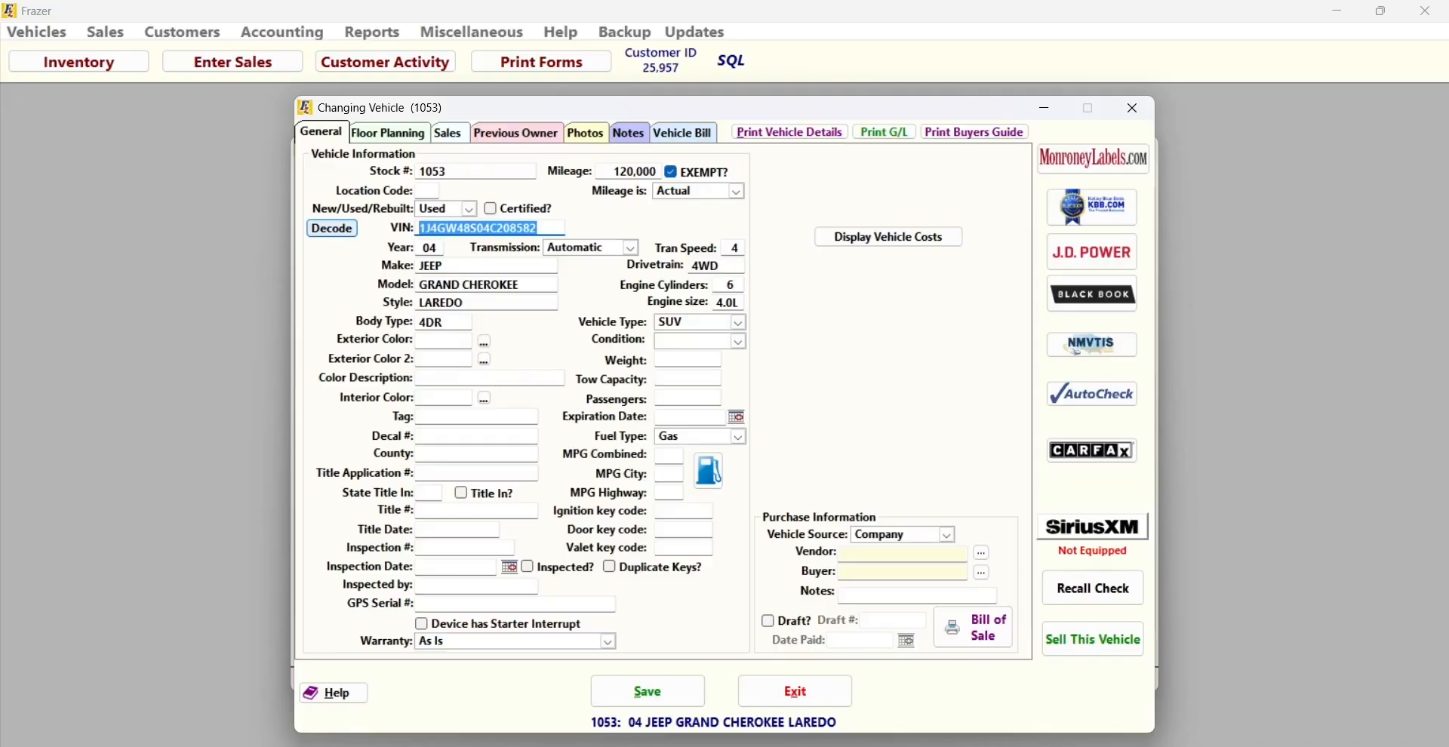
{"action": "left_click", "coordinate": [332, 228]}
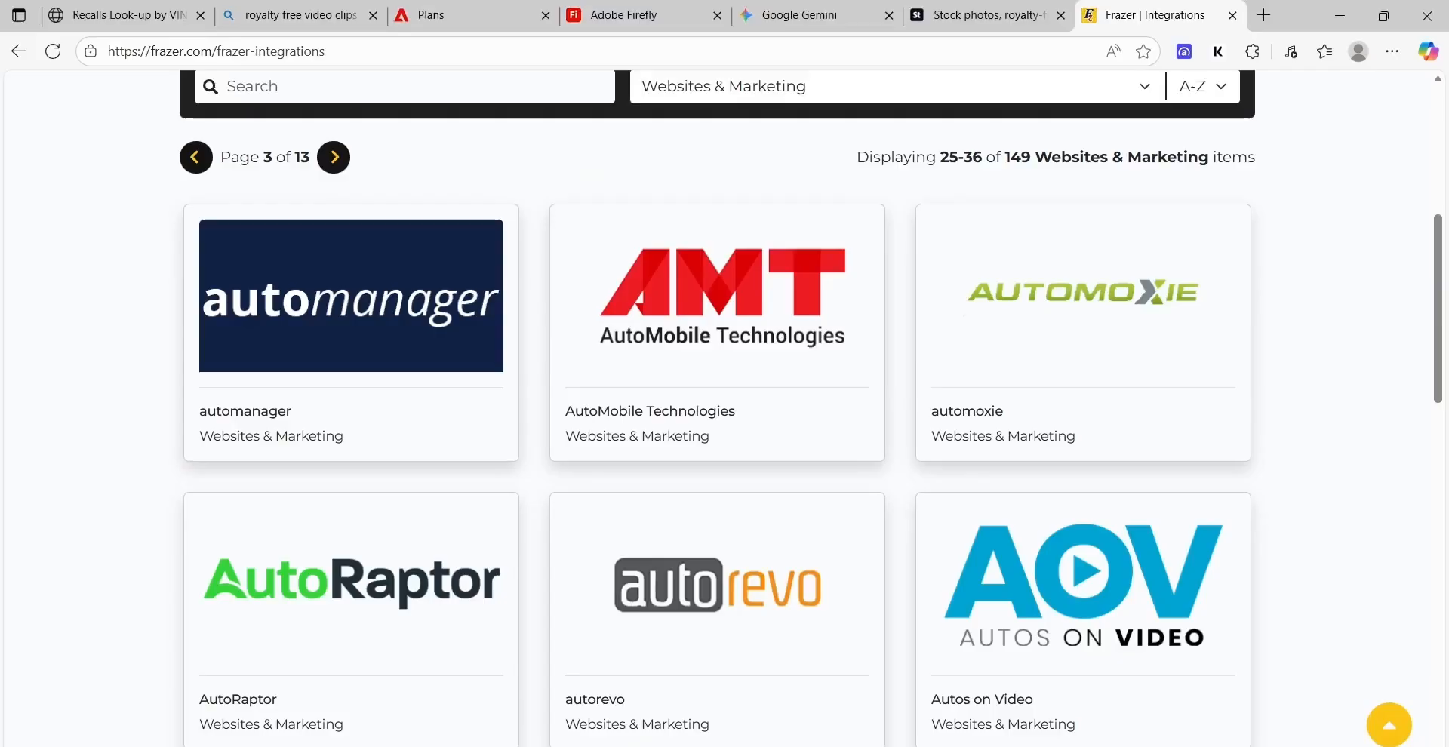
In the web browser, page through the Websites & Marketing listings in the Frazer integrations directory, starting from page 3.
{"action": "left_click", "coordinate": [333, 157]}
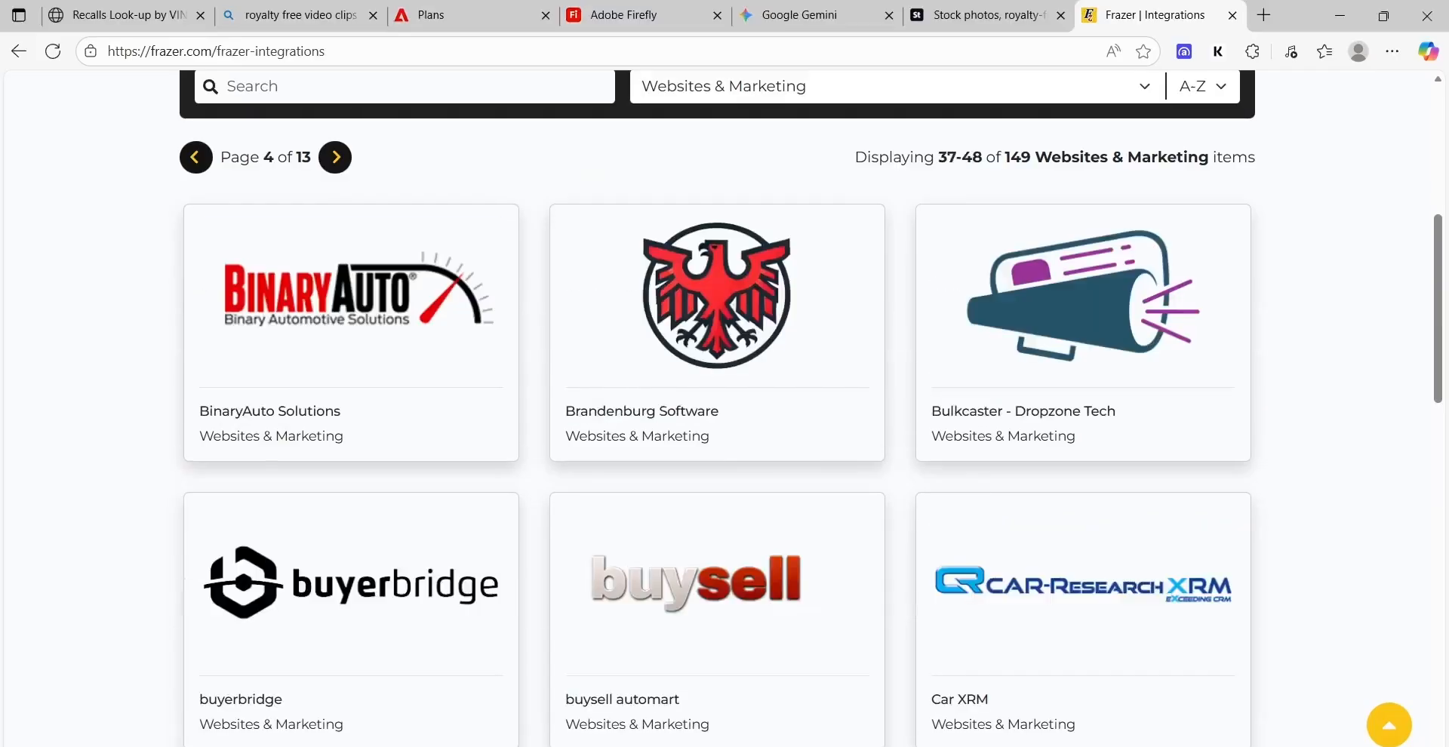
{"action": "left_click", "coordinate": [335, 157]}
{"action": "left_click", "coordinate": [334, 157]}
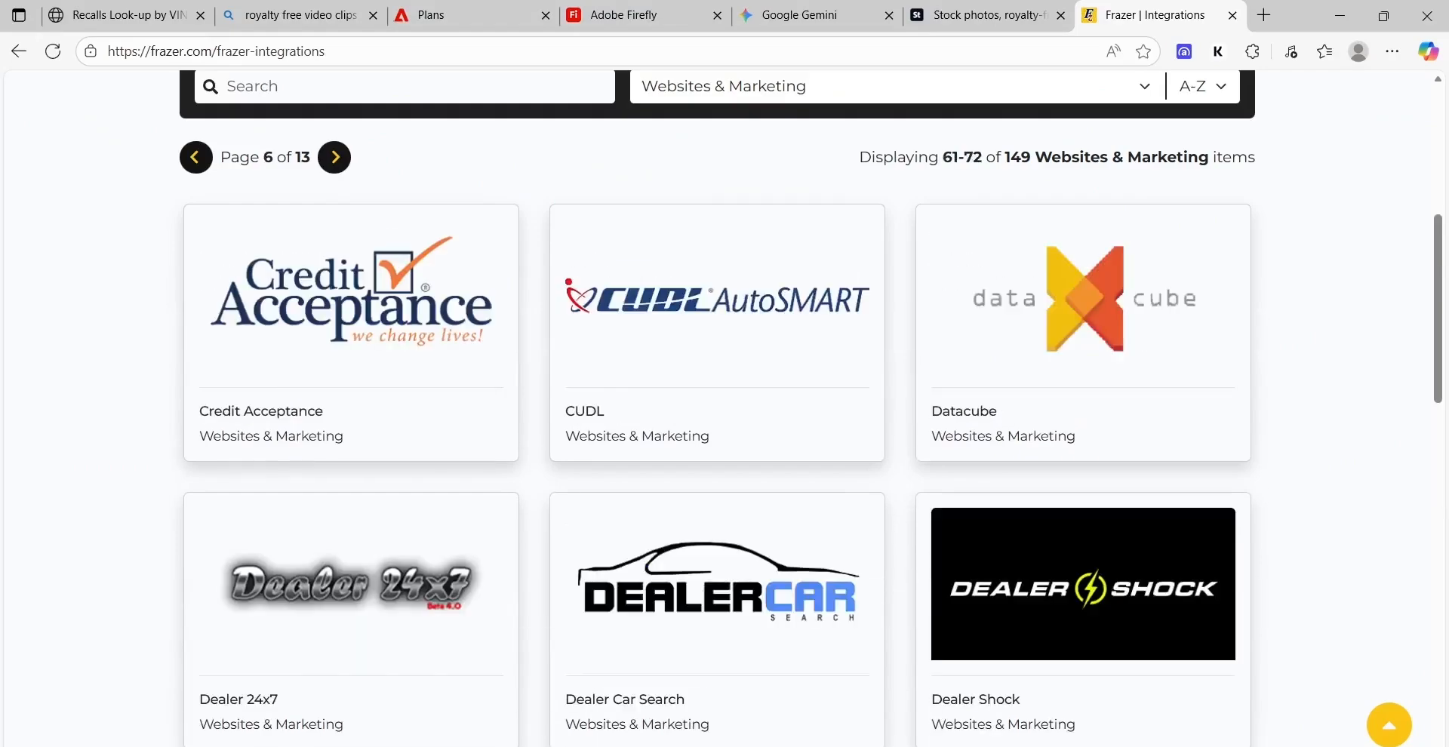
{"action": "left_click", "coordinate": [334, 157]}
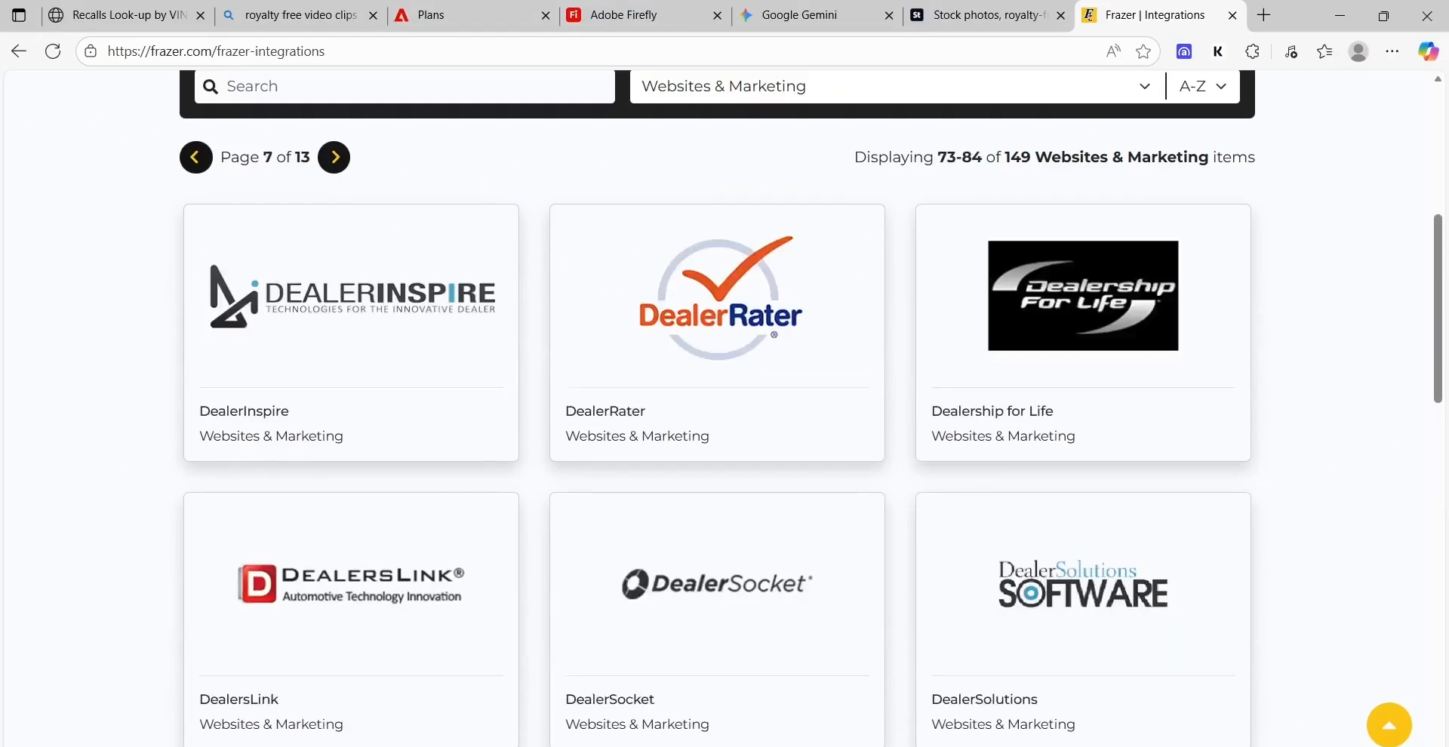
{"action": "left_click", "coordinate": [335, 157]}
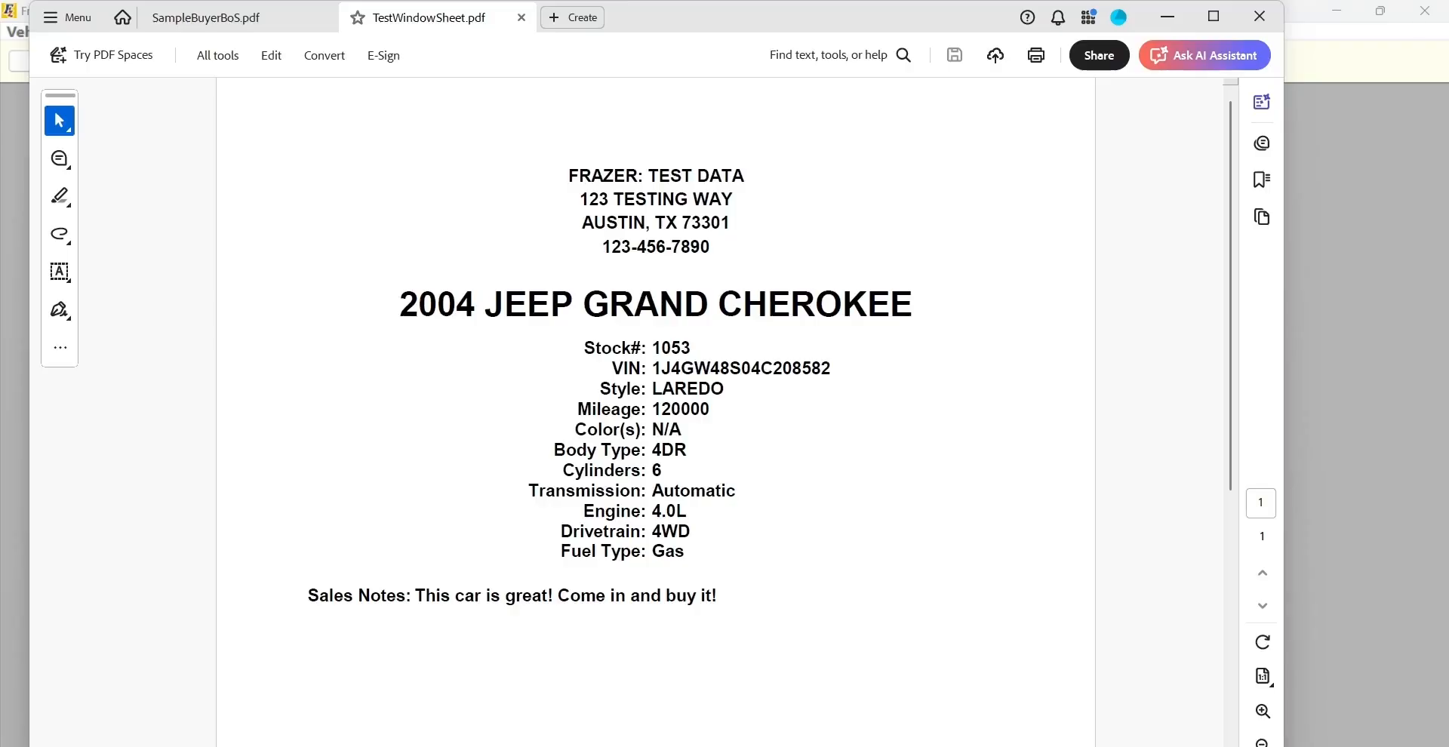
In the PDF viewer, read through TestWindowSheet.pdf down to the other features and down payment.
{"action": "scroll", "coordinate": [656, 438], "scroll_direction": "down", "scroll_amount": 4}
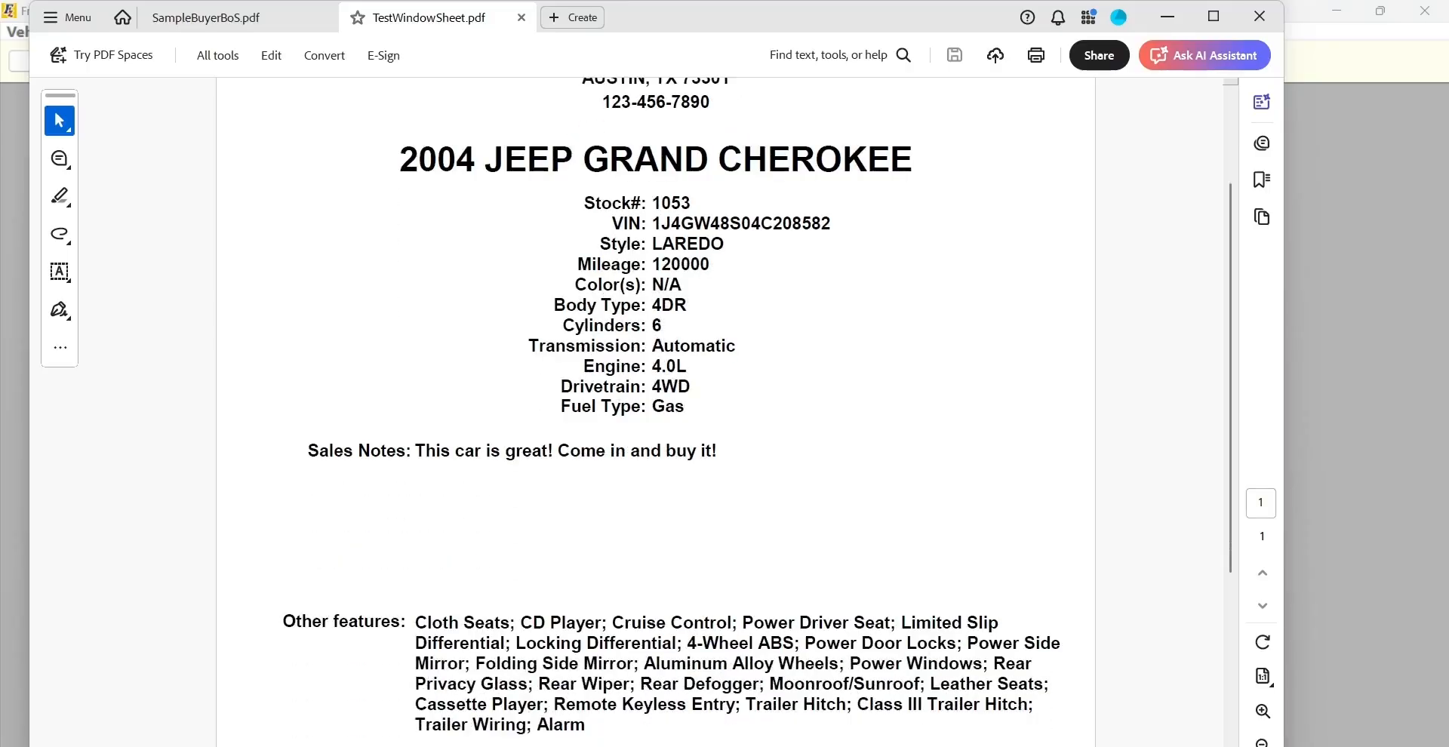
{"action": "scroll", "coordinate": [655, 437], "scroll_direction": "down", "scroll_amount": 4}
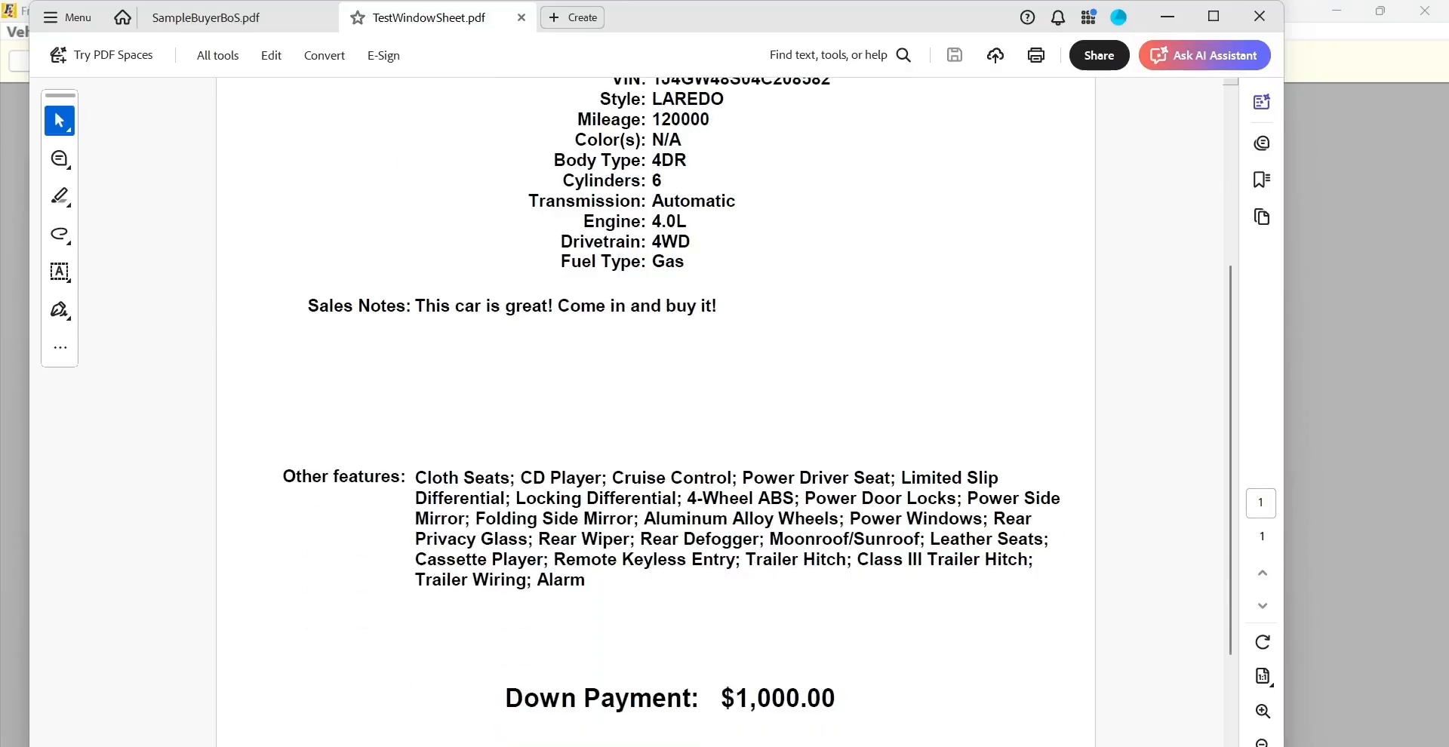
{"action": "scroll", "coordinate": [656, 437], "scroll_direction": "down", "scroll_amount": 2}
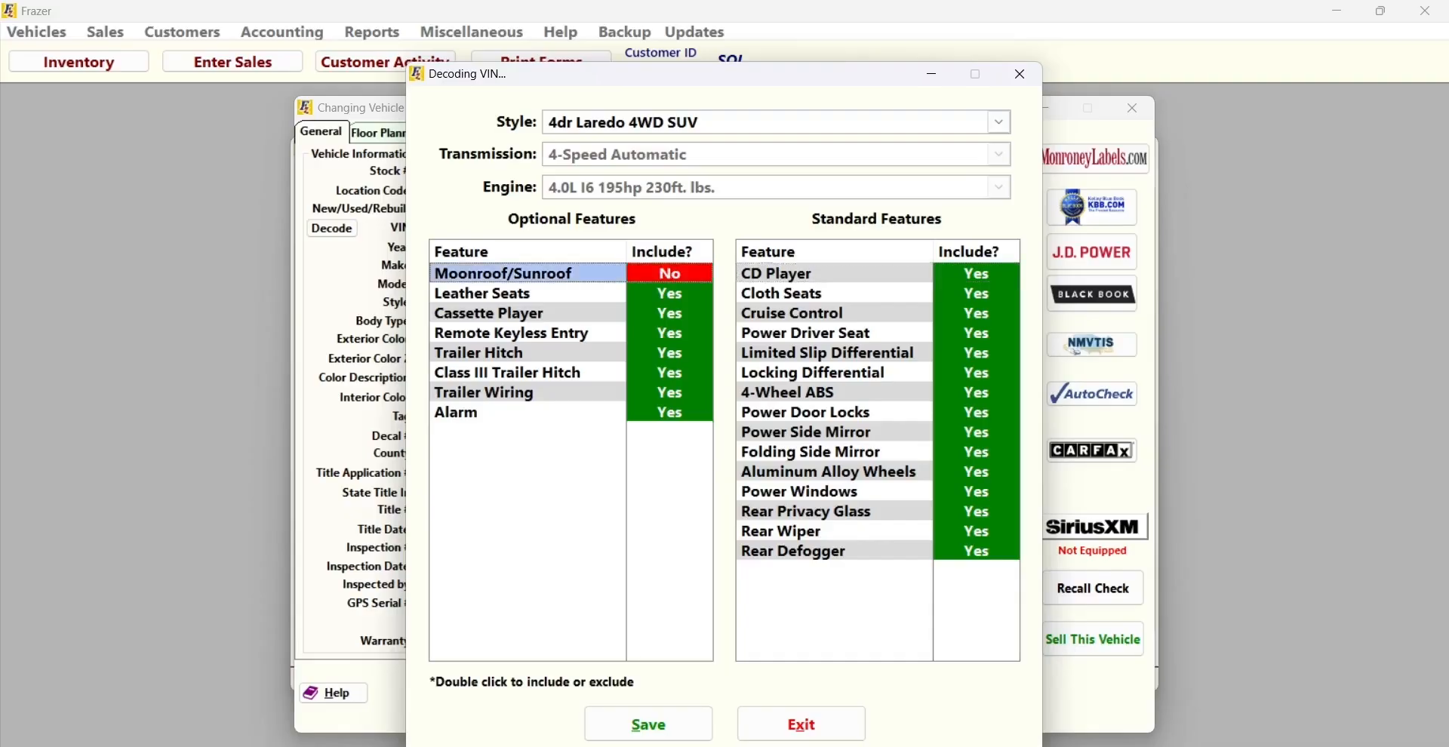
Back in Frazer, include Moonroof/Sunroof in the optional features, save the decoded VIN data, and mark the vehicle's title as in.
{"action": "double_click", "coordinate": [669, 274]}
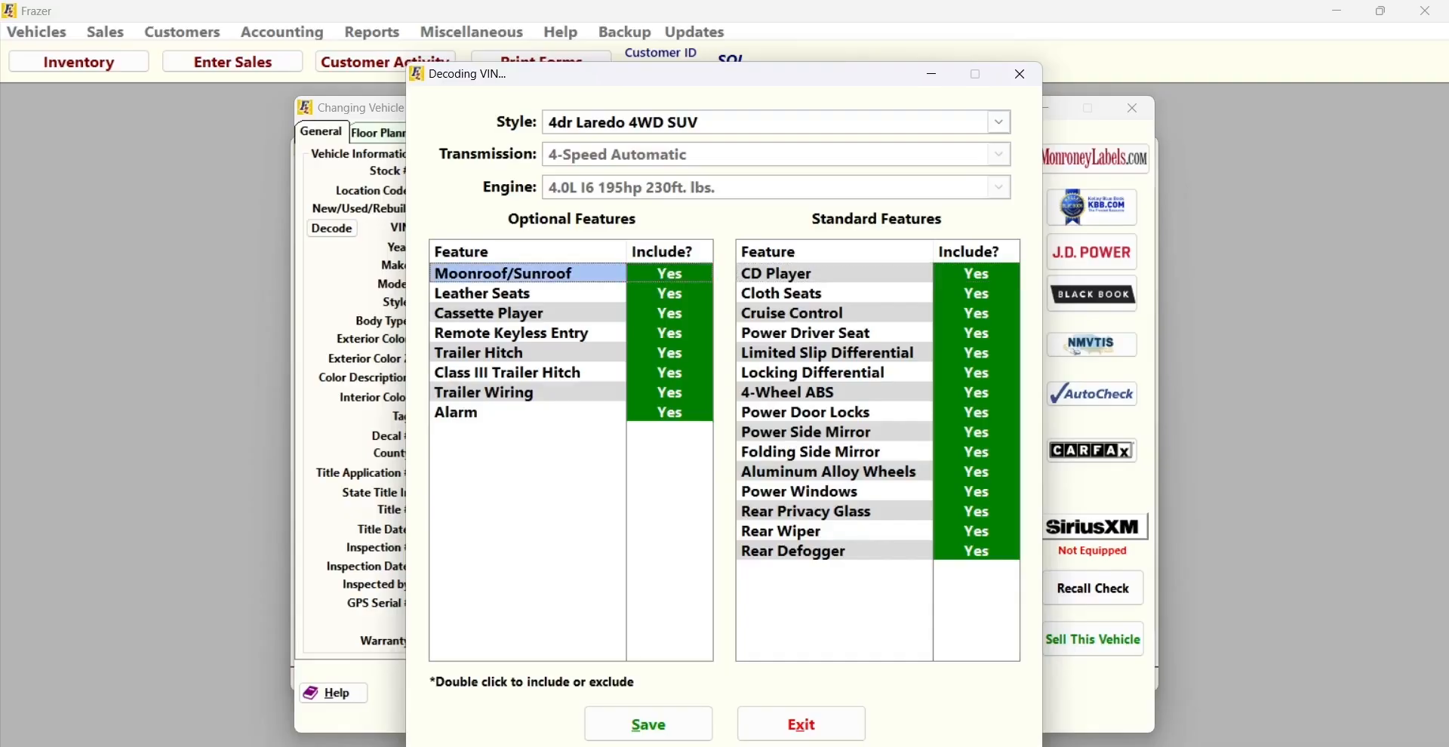
{"action": "left_click", "coordinate": [648, 724]}
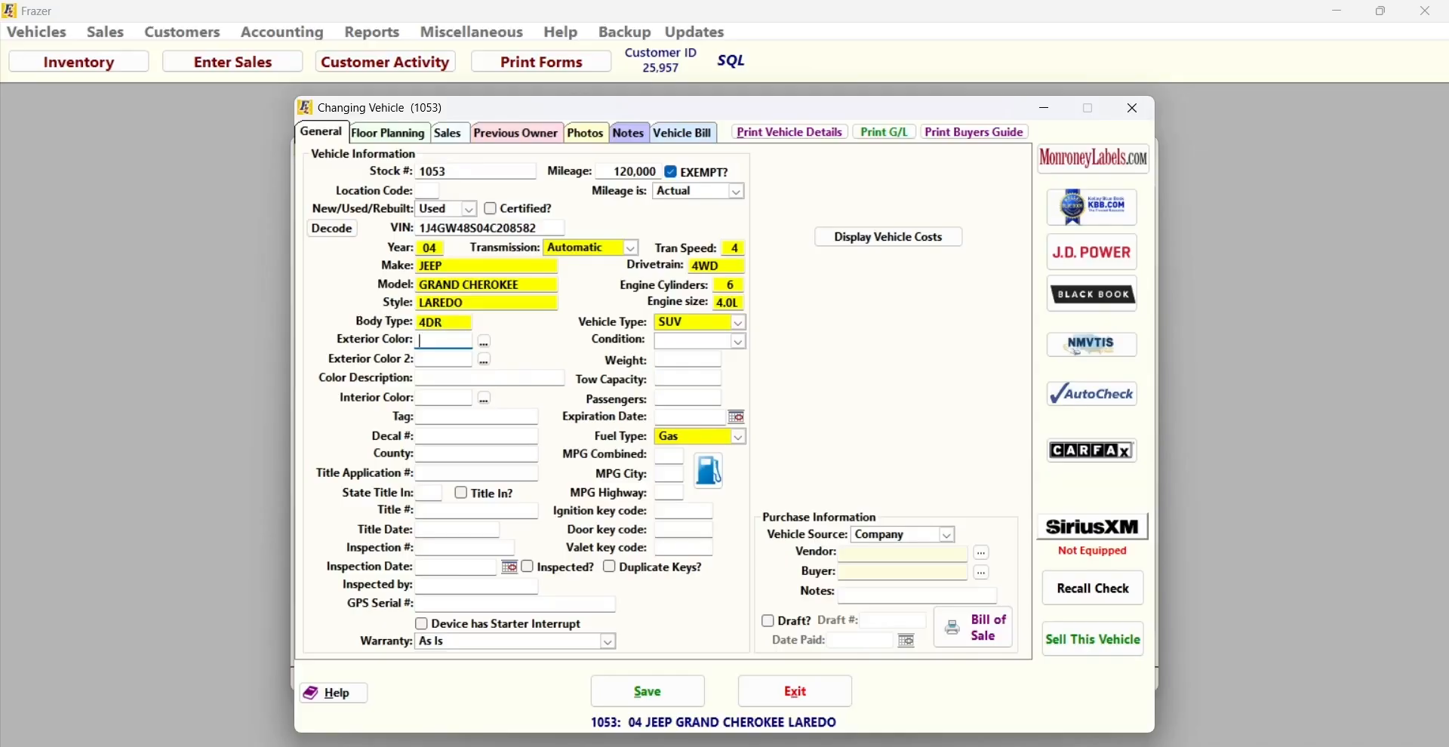
{"action": "left_click", "coordinate": [461, 493]}
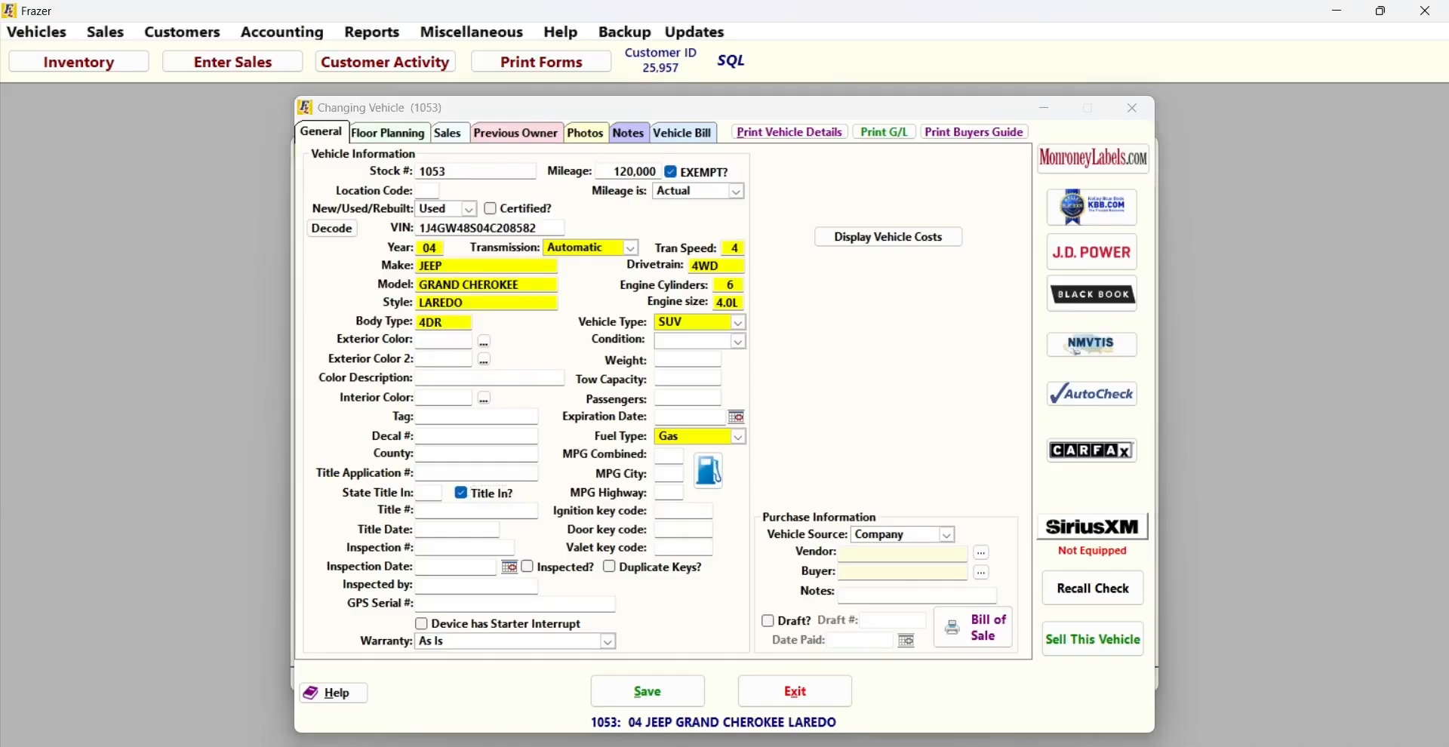
Open the Titles Received/Not Yet Received report from the vehicle inventory reports.
{"action": "left_click", "coordinate": [372, 32]}
{"action": "mouse_move", "coordinate": [486, 58]}
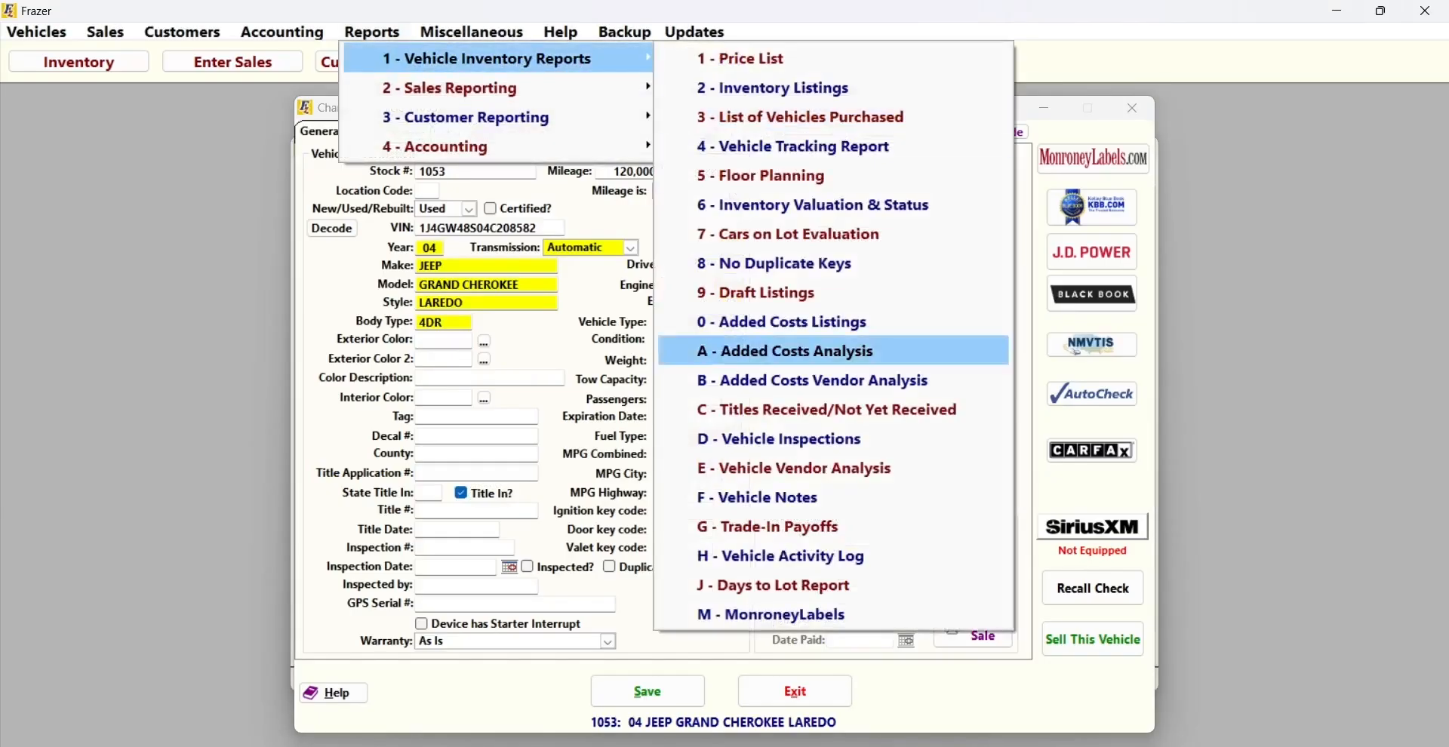
{"action": "key", "text": "Return"}
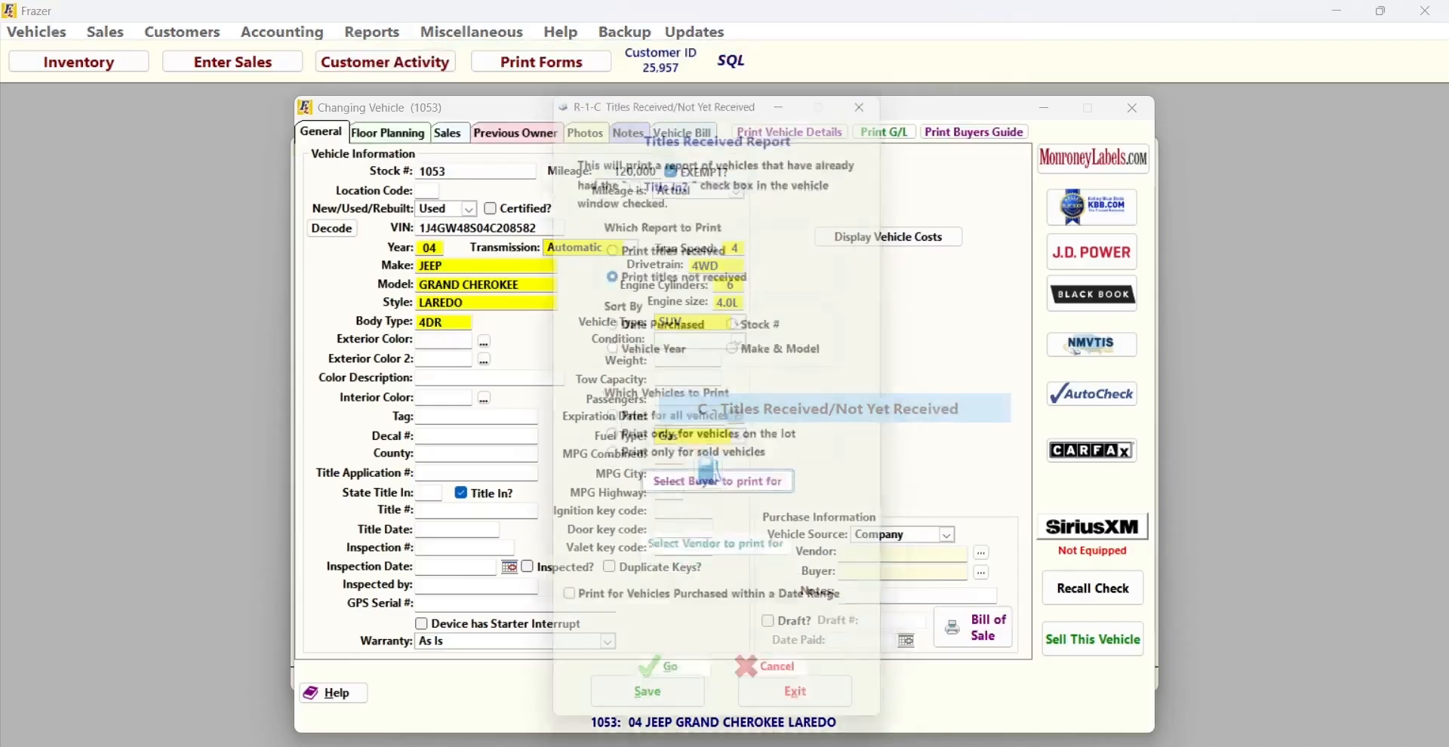
{"action": "key", "text": "Return"}
{"action": "key", "text": "Return"}
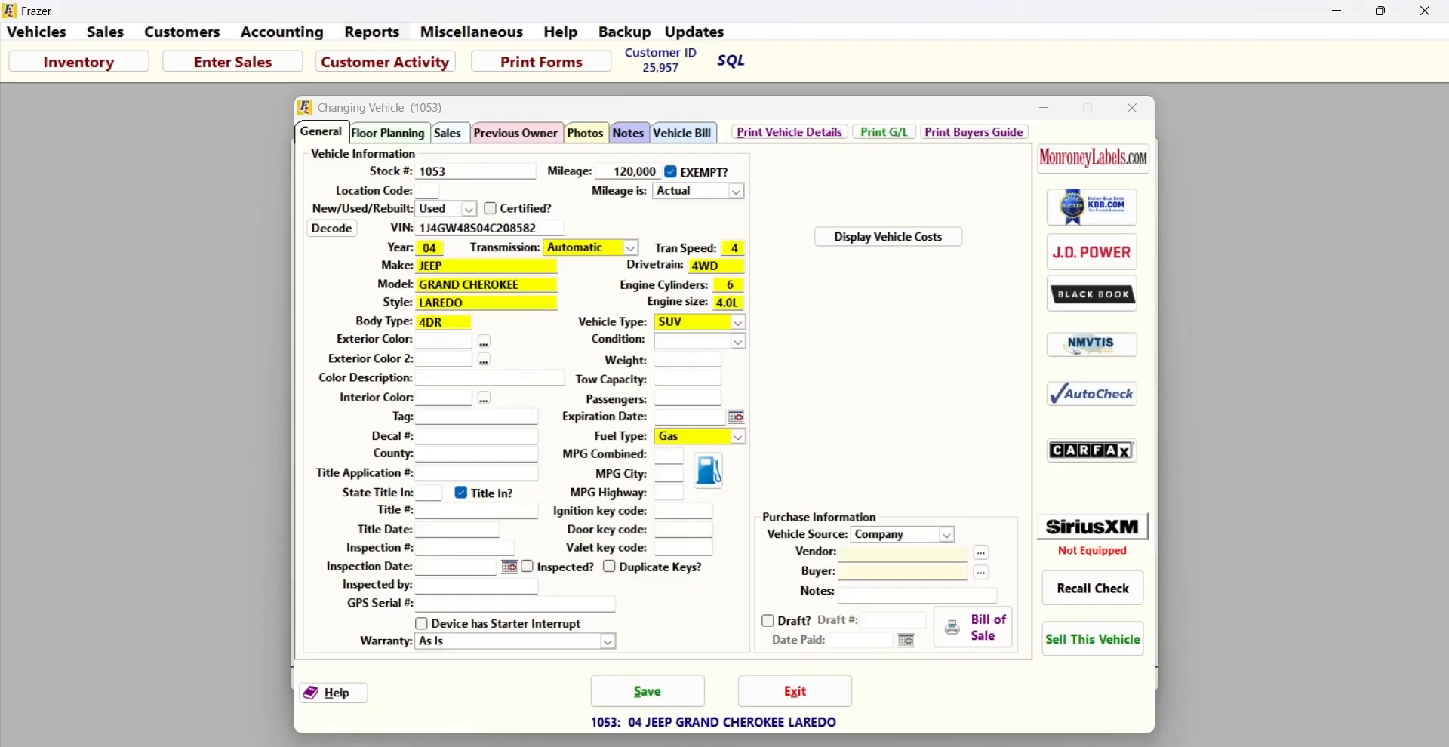
{"action": "left_click", "coordinate": [392, 32]}
{"action": "mouse_move", "coordinate": [468, 59]}
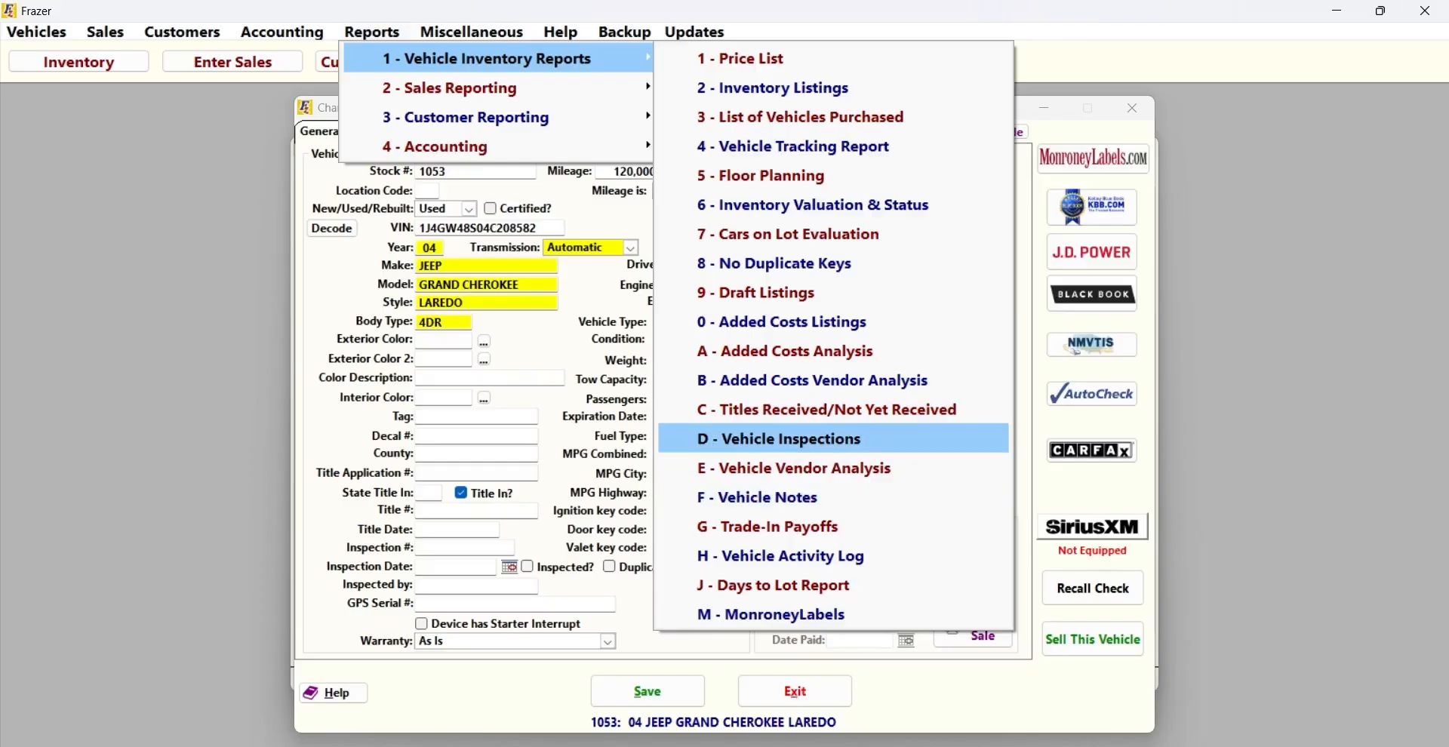
{"action": "left_click", "coordinate": [925, 687]}
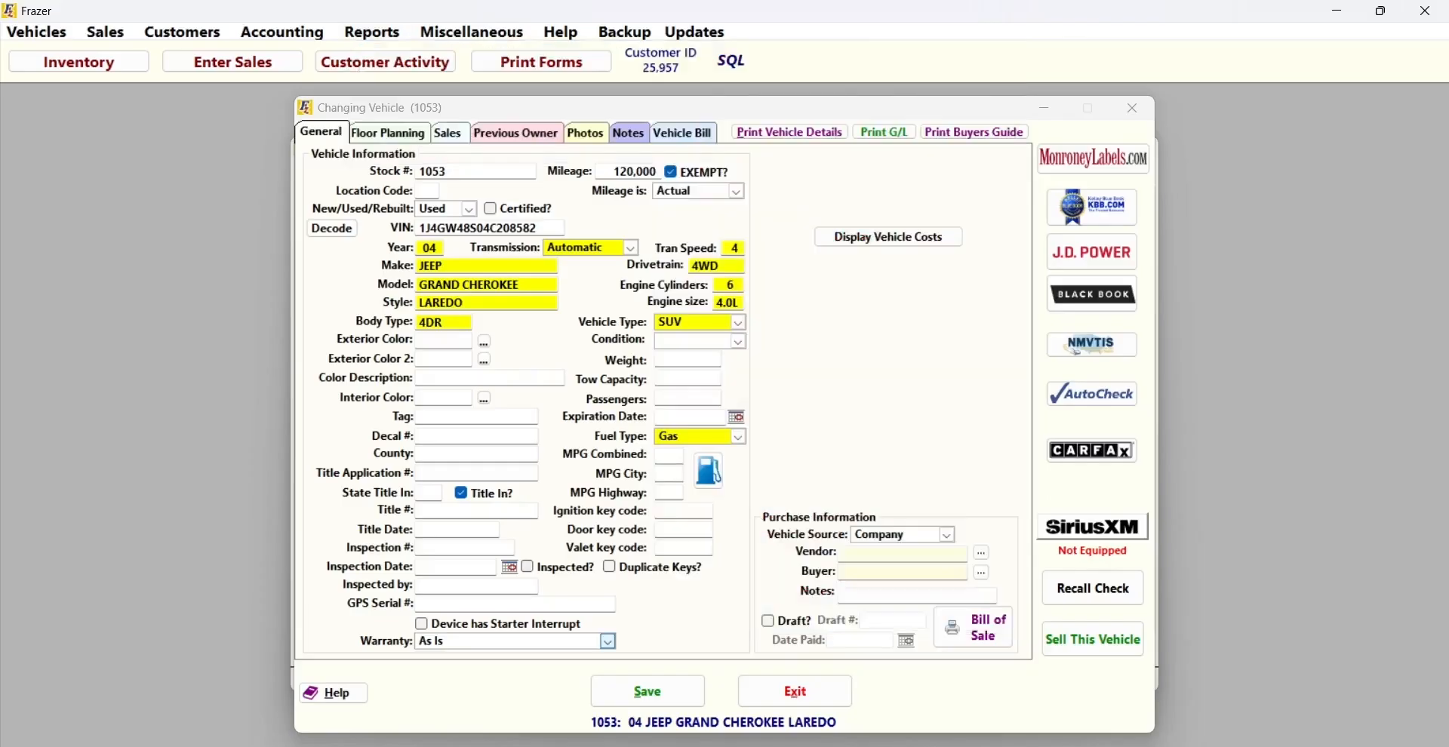
Set the vehicle's warranty to As Is and read through the Buyers Guide in TestBG.pdf in the PDF viewer.
{"action": "left_click", "coordinate": [607, 641]}
{"action": "left_click", "coordinate": [513, 657]}
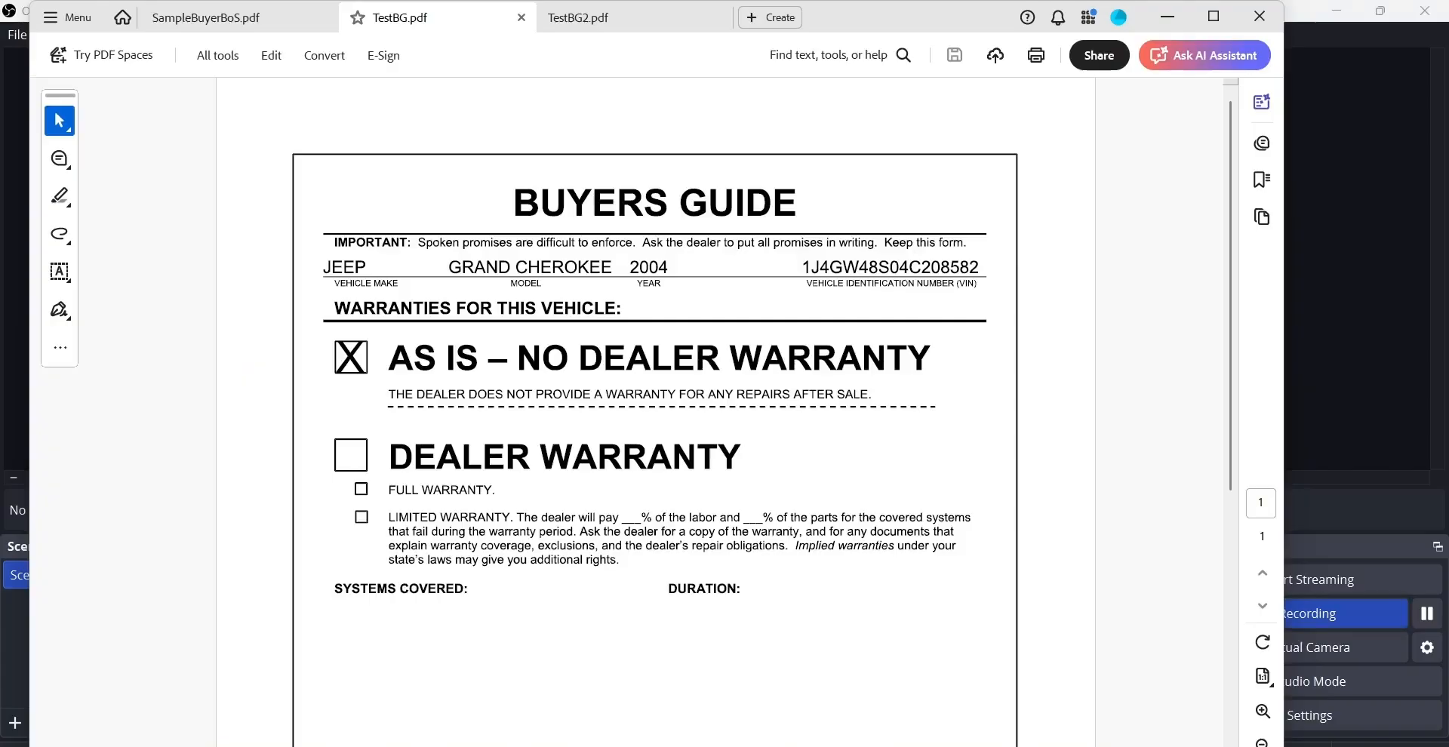
{"action": "scroll", "coordinate": [655, 430], "scroll_direction": "down", "scroll_amount": 4}
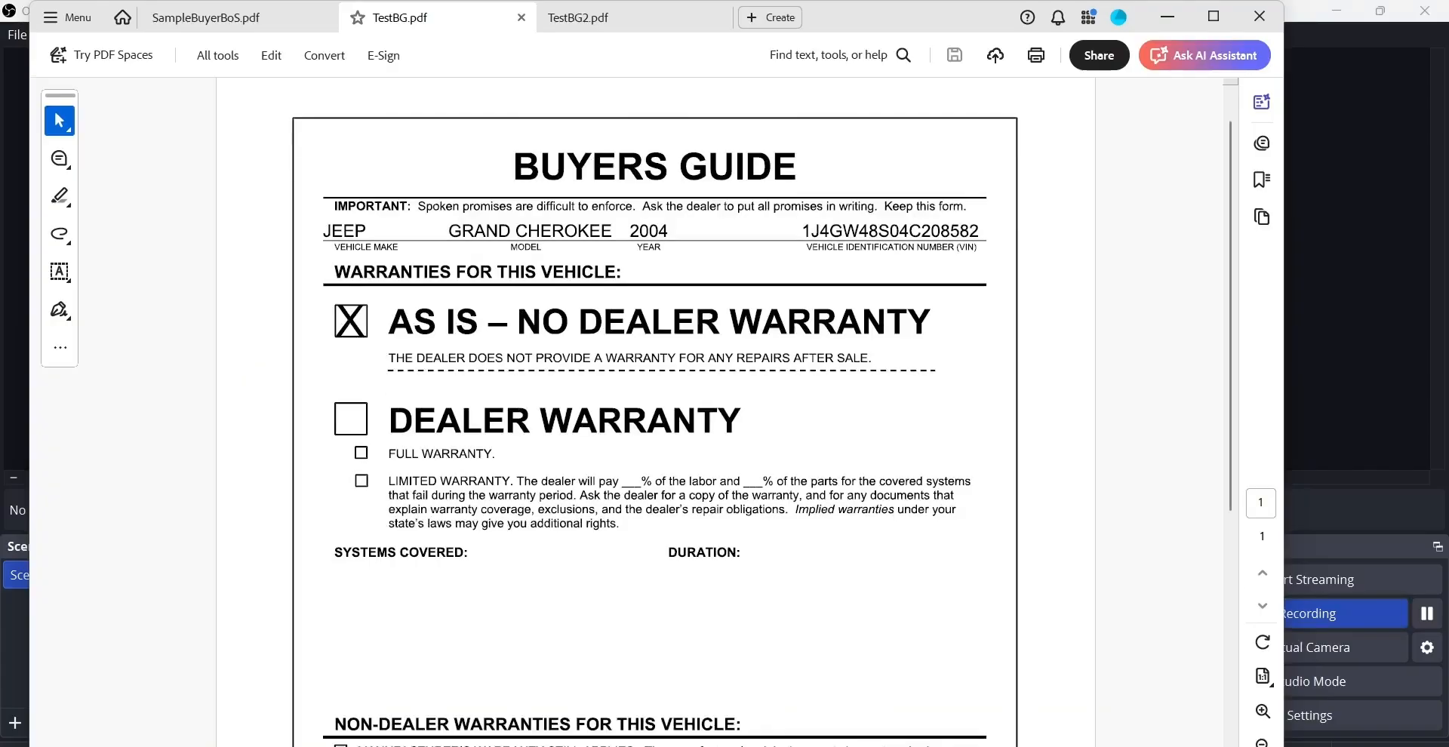
{"action": "scroll", "coordinate": [655, 430], "scroll_direction": "down", "scroll_amount": 4}
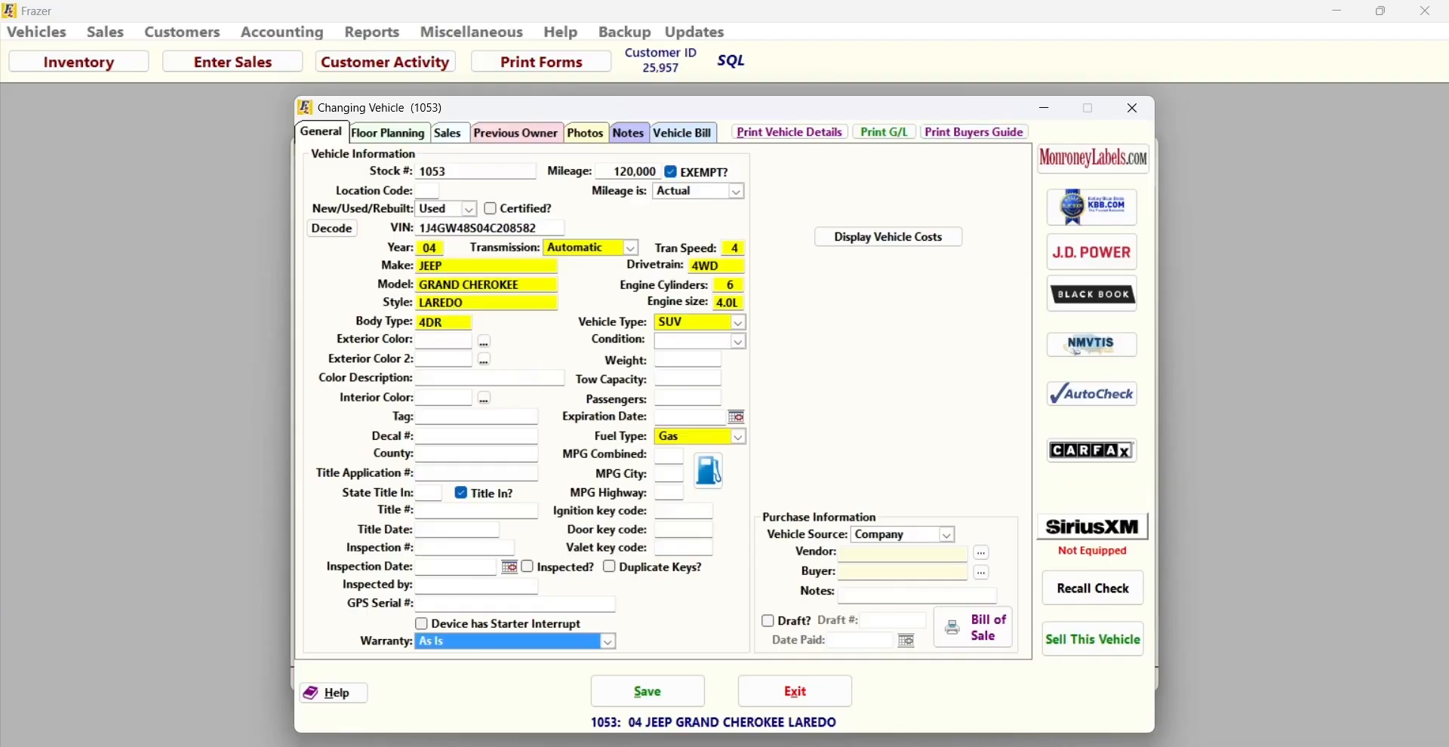
In Frazer, set the vehicle's New/Used/Rebuilt status to Rebuilt, and view the recall look-up page for its VIN.
{"action": "left_click", "coordinate": [469, 209]}
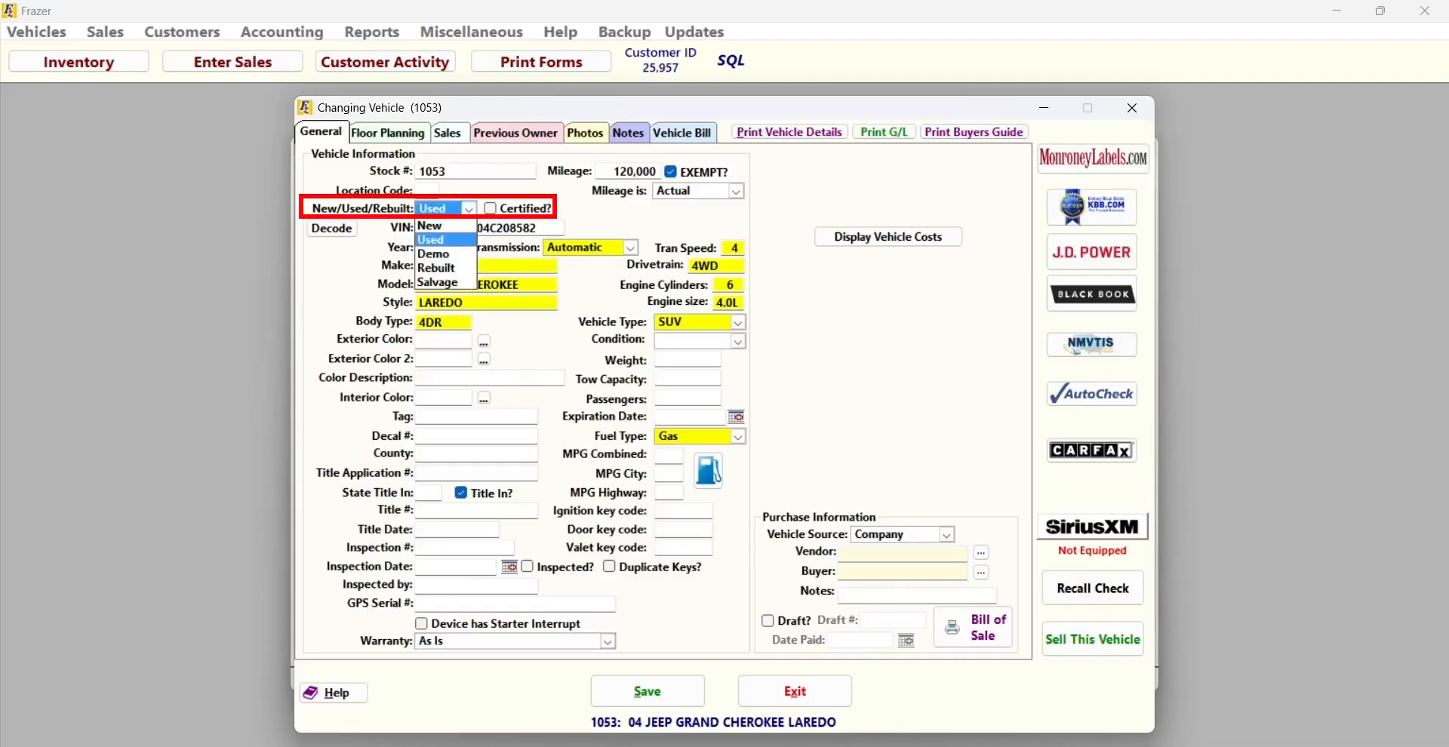
{"action": "left_click", "coordinate": [436, 268]}
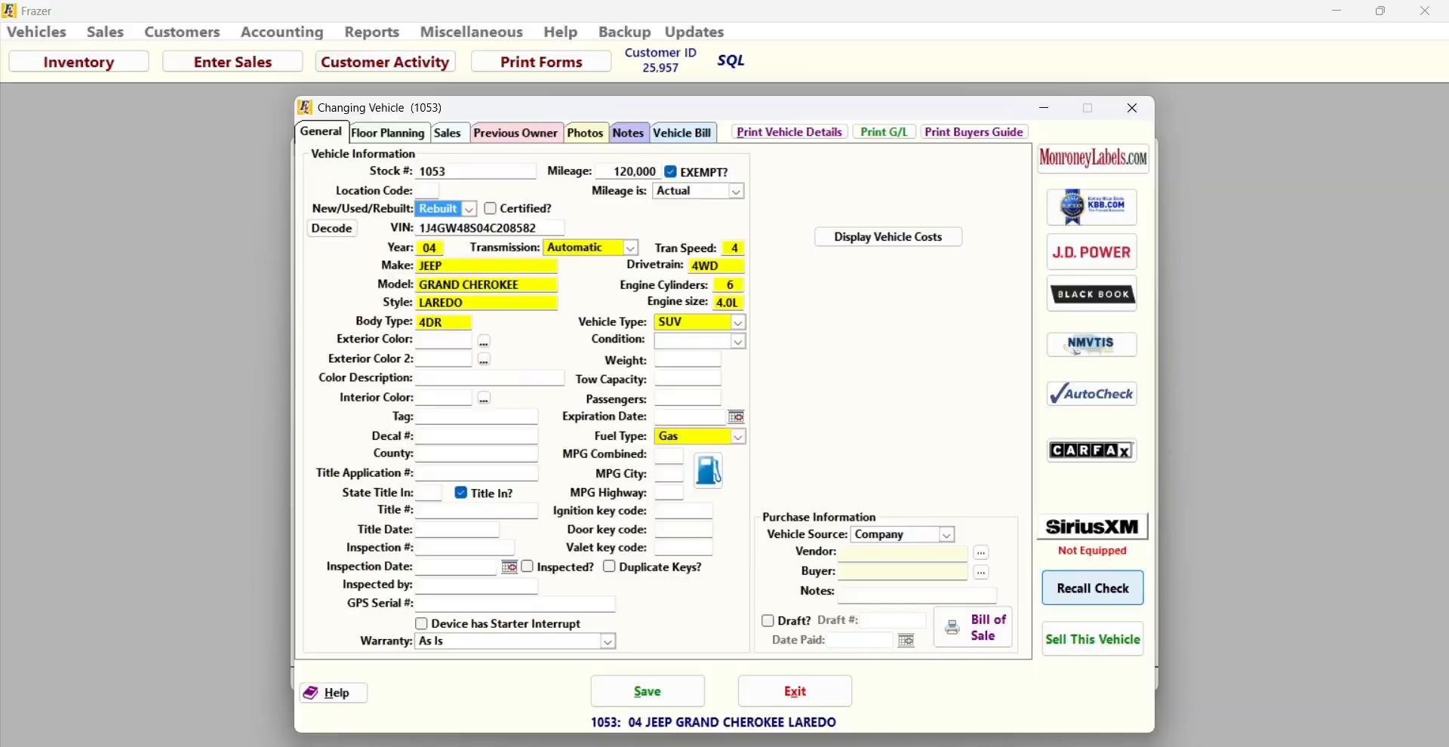
{"action": "left_click", "coordinate": [1093, 587]}
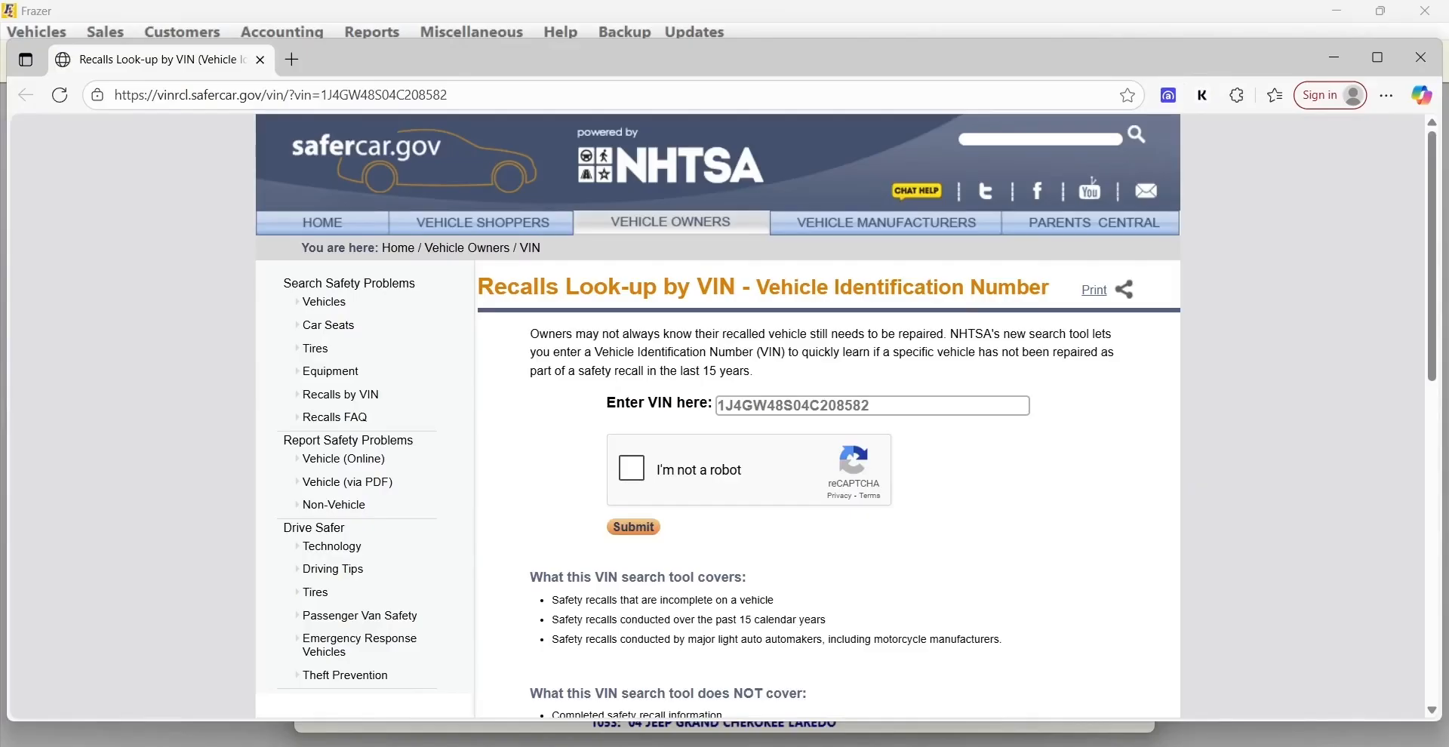
{"action": "left_click", "coordinate": [1334, 57]}
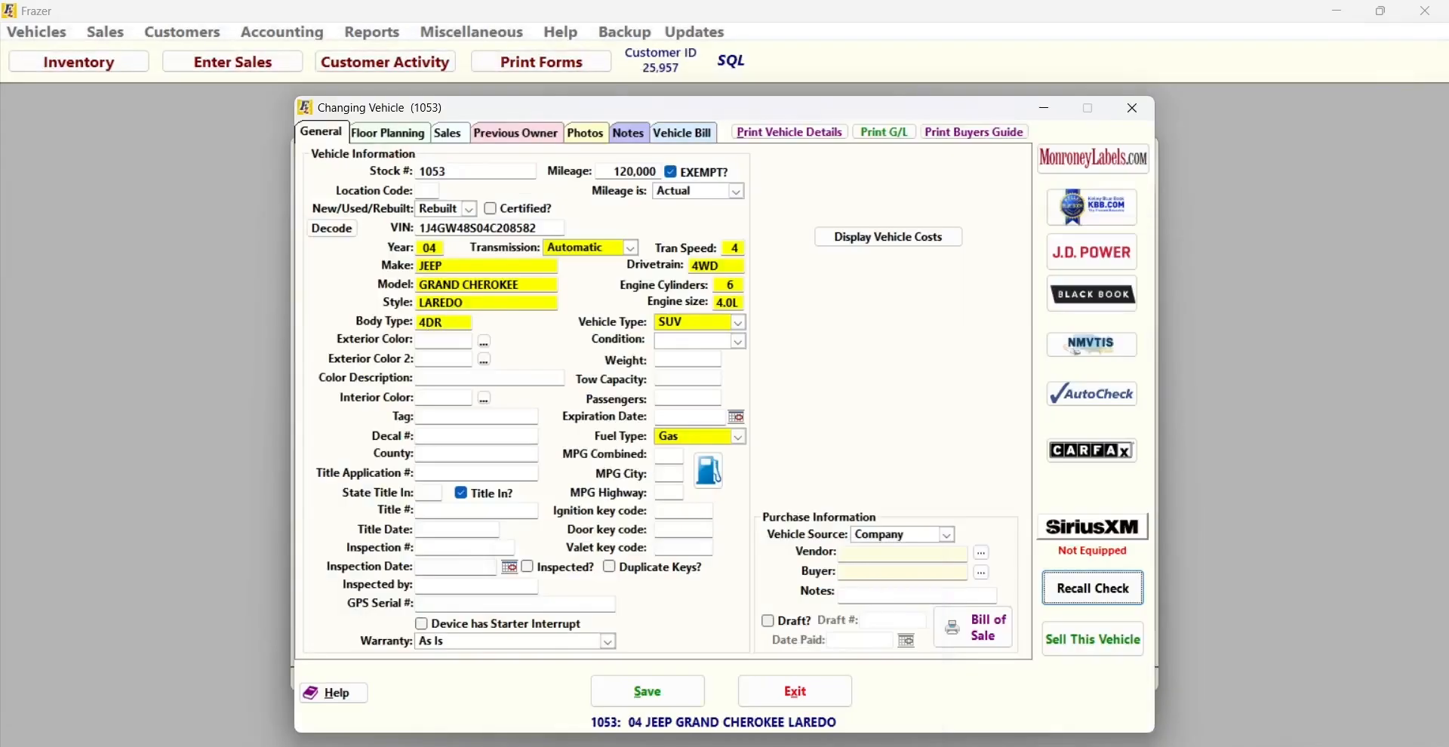
Display the vehicle's costs and request its G/L printout.
{"action": "left_click", "coordinate": [888, 237]}
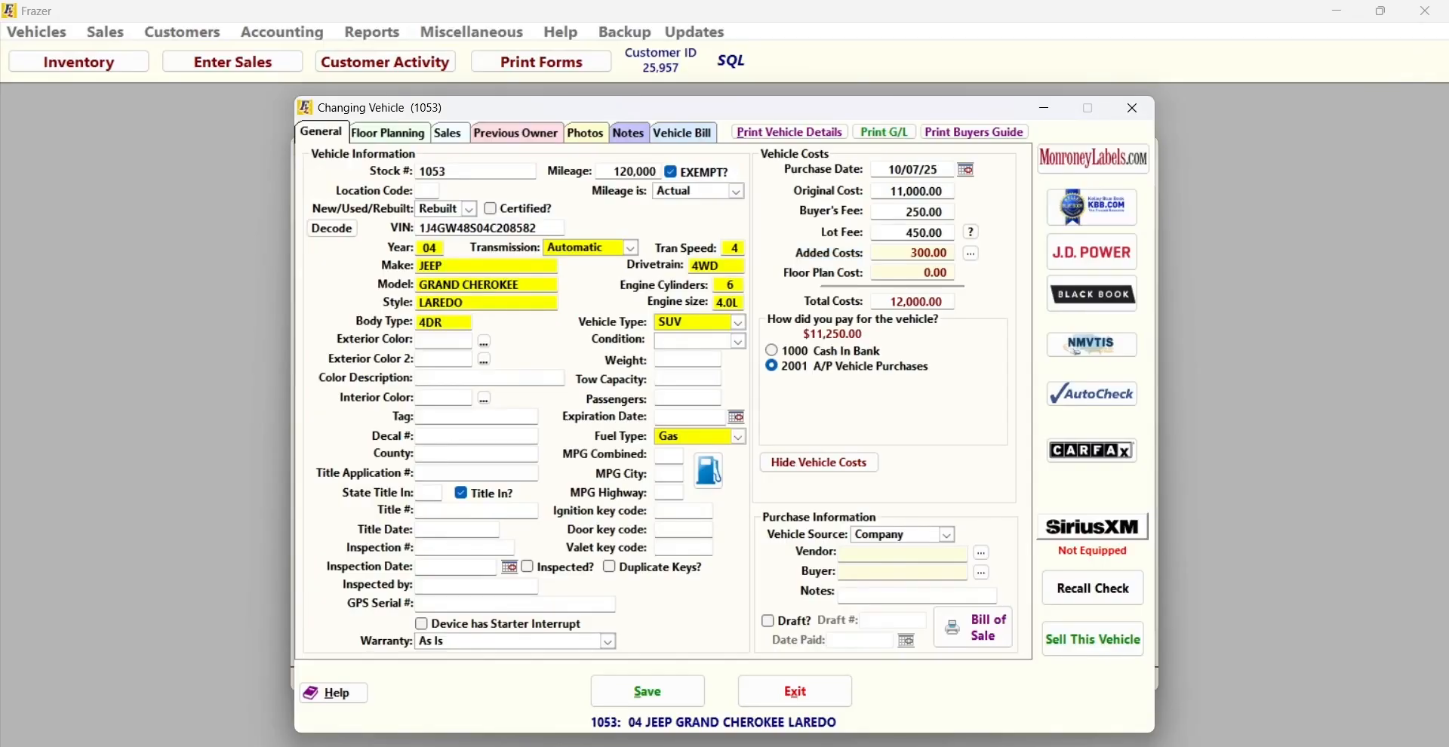
{"action": "left_click", "coordinate": [884, 132]}
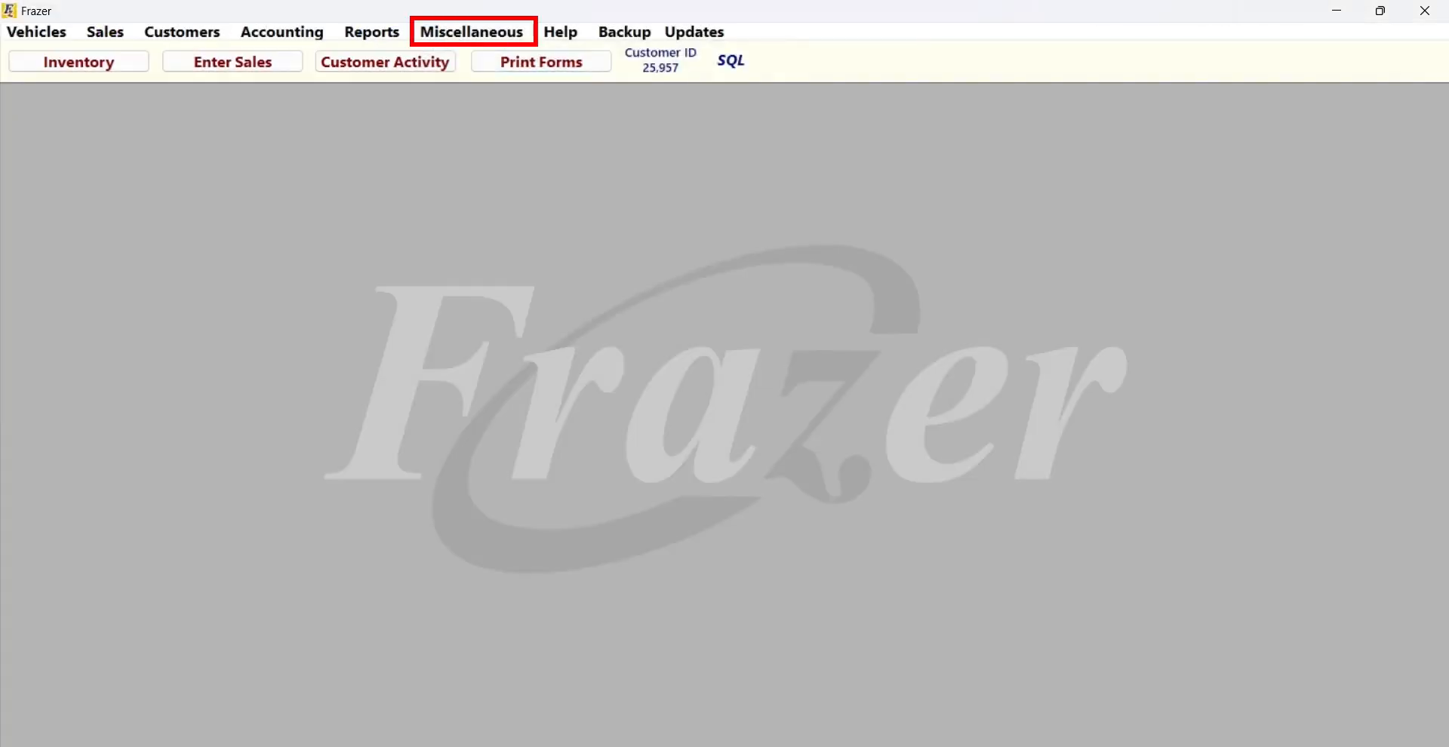
Open the payment account setup for vehicle purchases in the accounting section of System Options.
{"action": "left_click", "coordinate": [525, 58]}
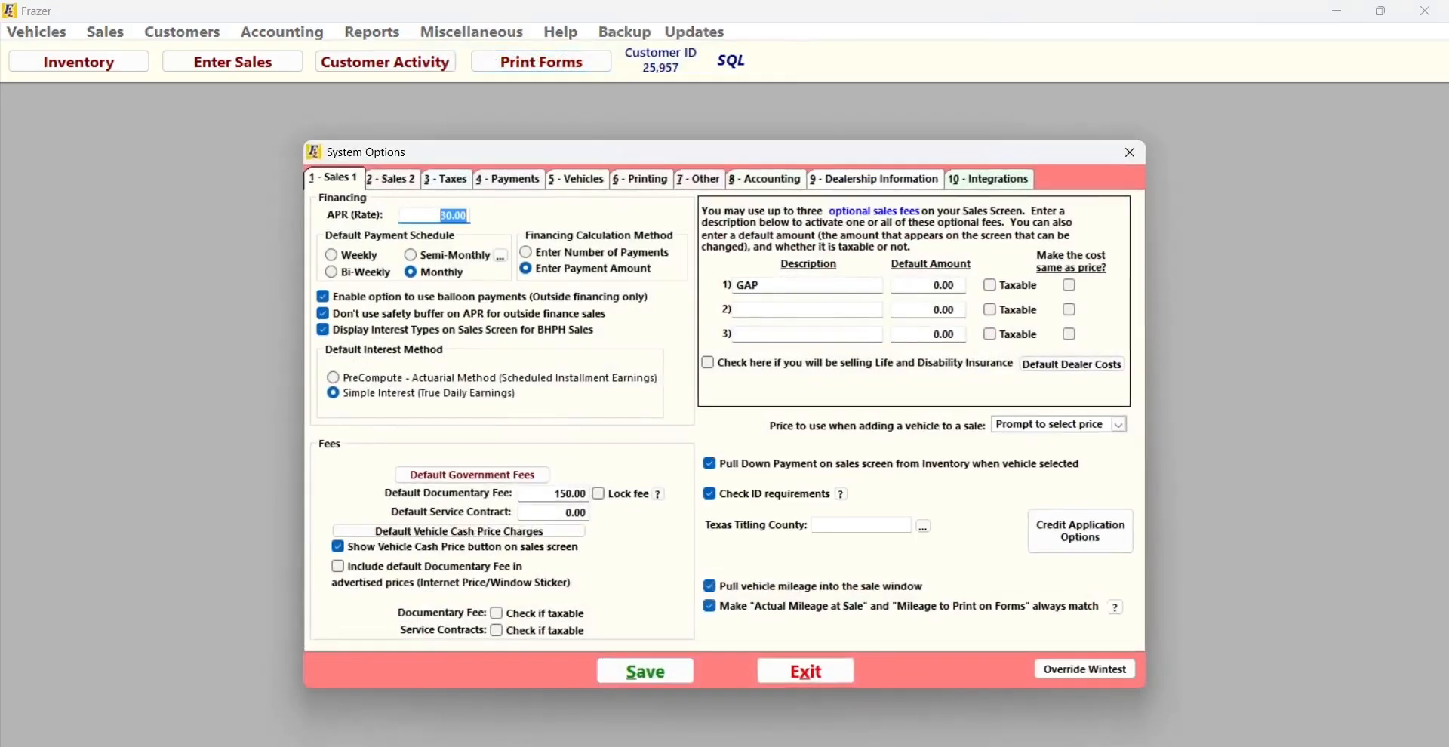
{"action": "left_click", "coordinate": [765, 178]}
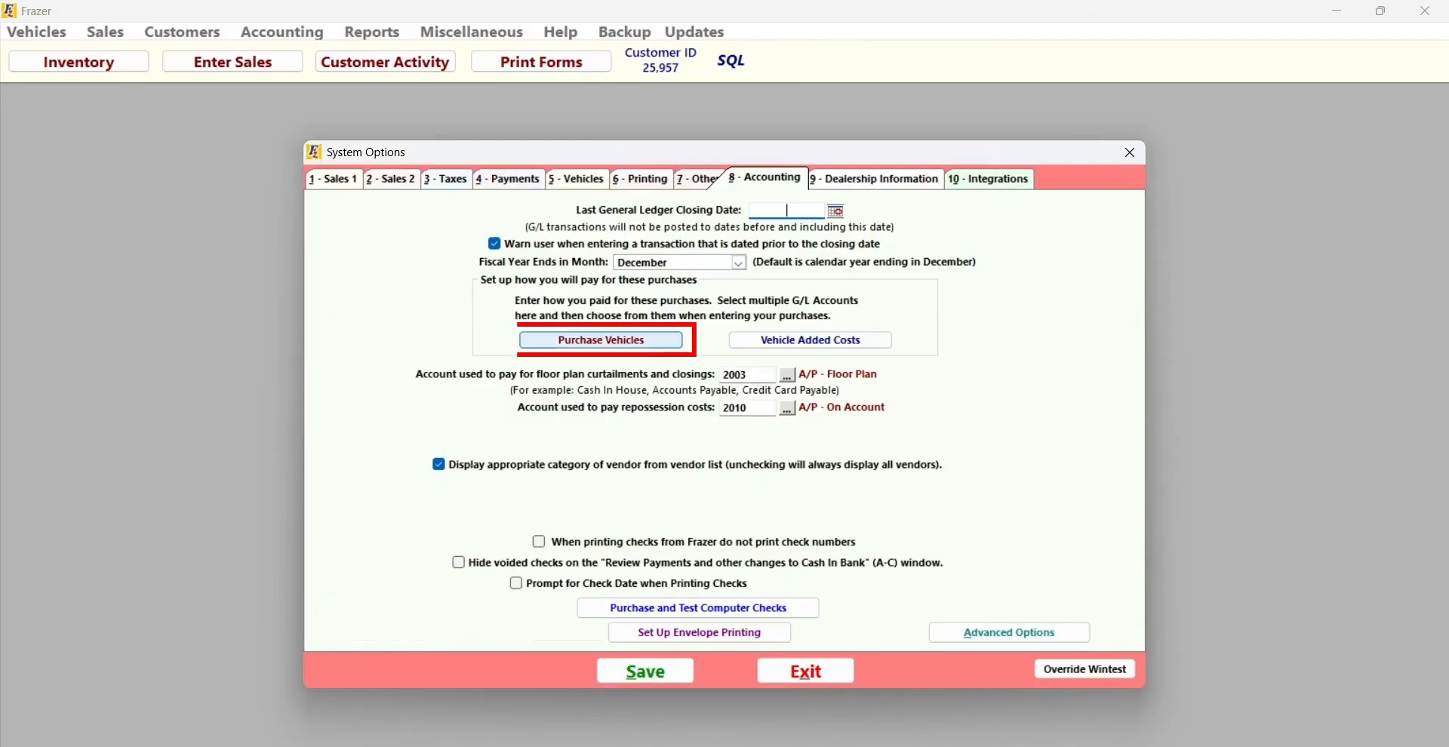
{"action": "left_click", "coordinate": [601, 341]}
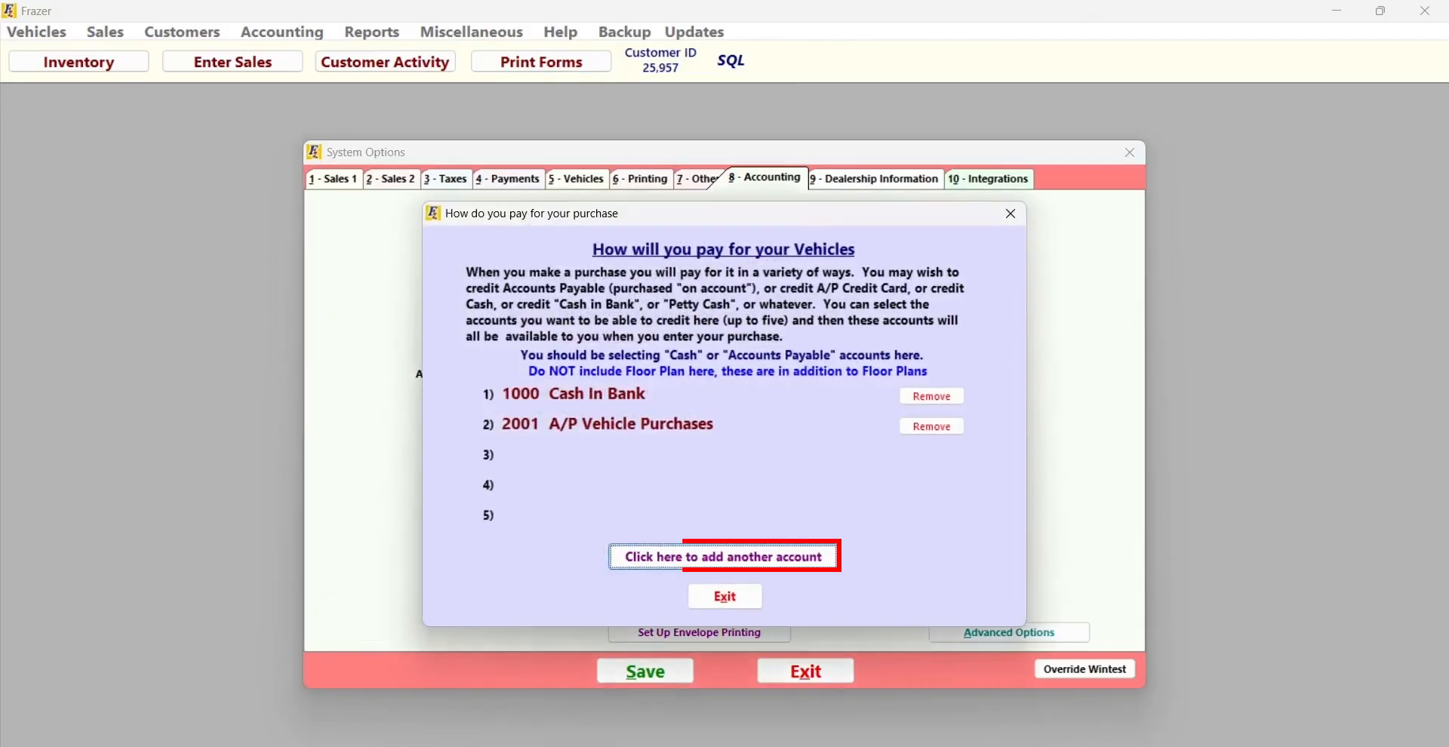
Browse the chart of accounts for another vehicle payment account and exit the account setup without adding one.
{"action": "left_click", "coordinate": [723, 557]}
{"action": "key", "text": "Down"}
{"action": "key", "text": "Down"}
{"action": "key", "text": "Down"}
{"action": "key", "text": "Down"}
{"action": "key", "text": "Down"}
{"action": "key", "text": "Down"}
{"action": "key", "text": "Down"}
{"action": "key", "text": "Down"}
{"action": "key", "text": "Down"}
{"action": "key", "text": "Down"}
{"action": "key", "text": "Down"}
{"action": "key", "text": "Down"}
{"action": "key", "text": "Down"}
{"action": "key", "text": "Down"}
{"action": "key", "text": "Down"}
{"action": "key", "text": "Down"}
{"action": "key", "text": "Down"}
{"action": "key", "text": "Down"}
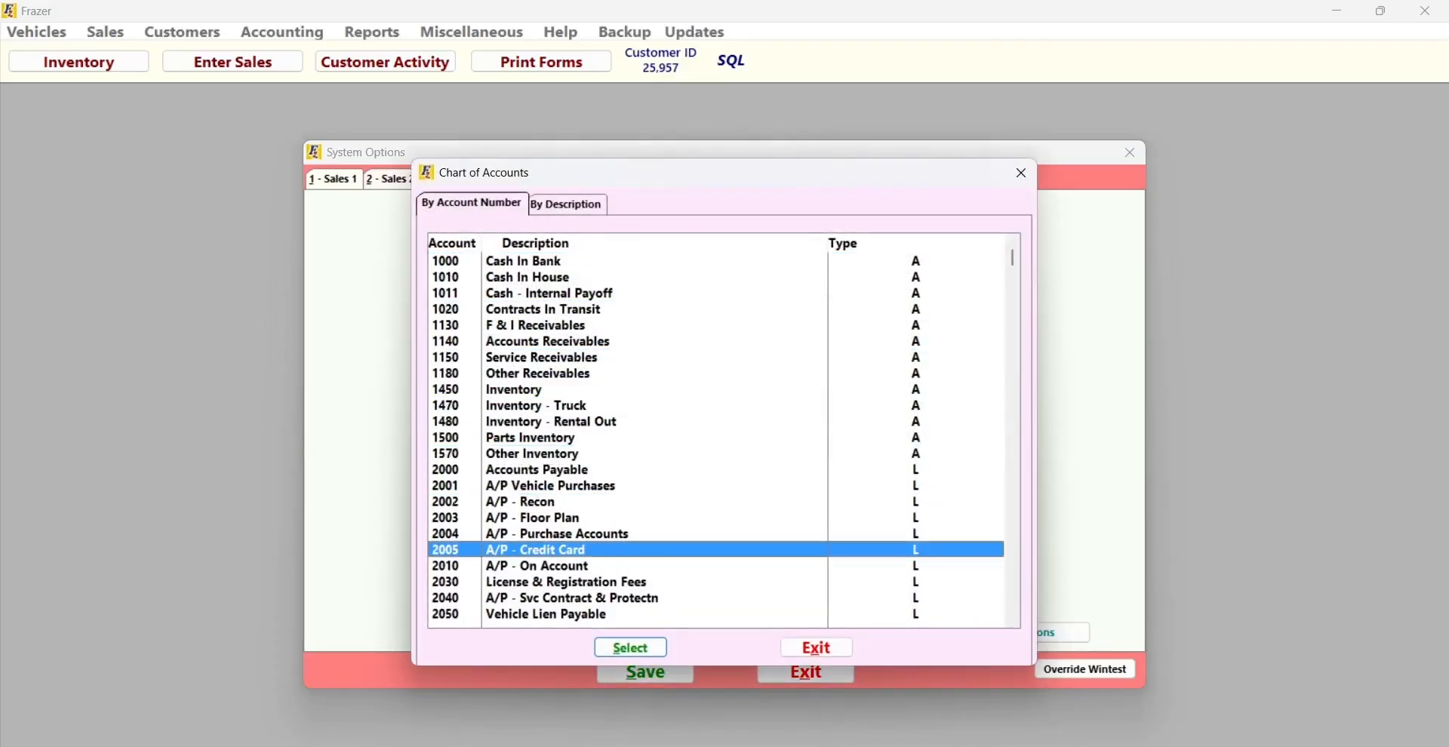
{"action": "key", "text": "Down"}
{"action": "key", "text": "Down"}
{"action": "key", "text": "Down"}
{"action": "key", "text": "Down"}
{"action": "key", "text": "Down"}
{"action": "key", "text": "Down"}
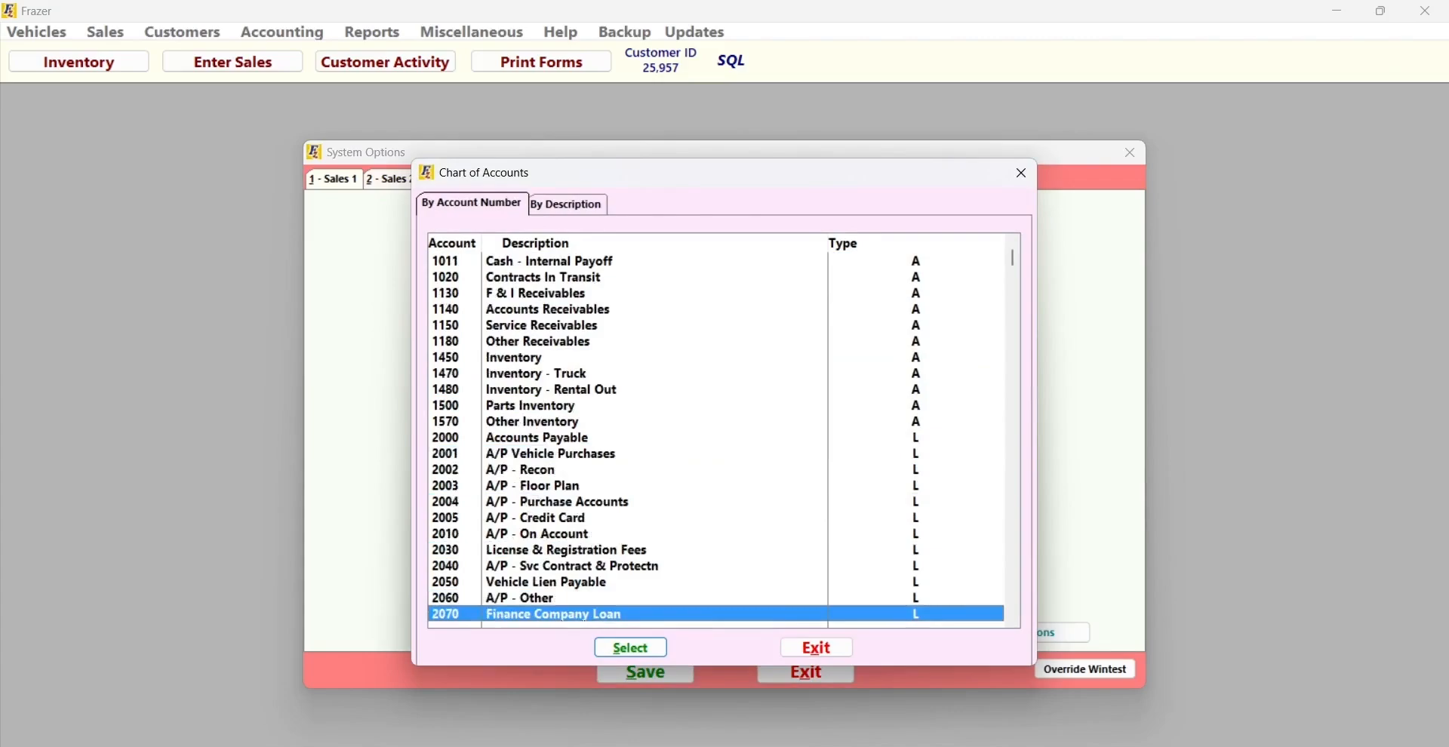
{"action": "left_click", "coordinate": [816, 648]}
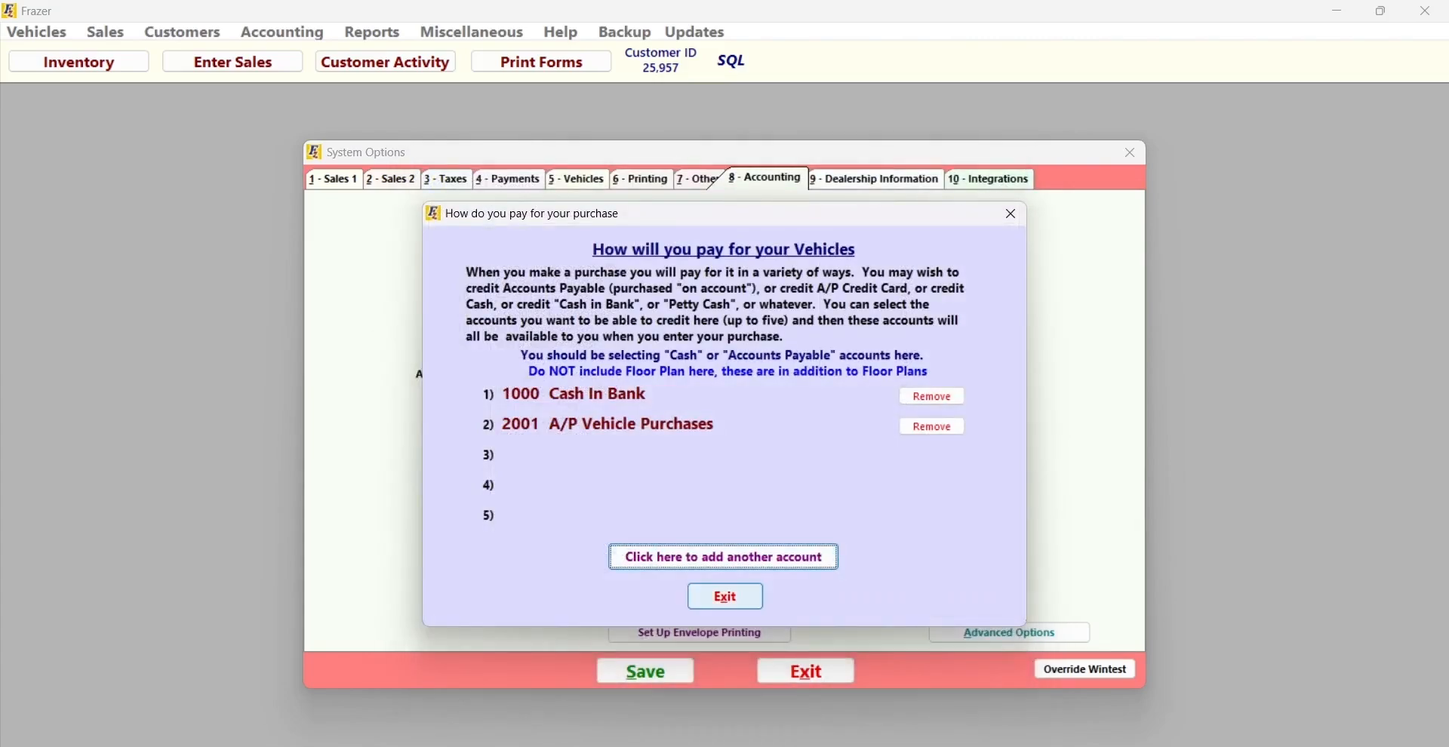
{"action": "left_click", "coordinate": [725, 596]}
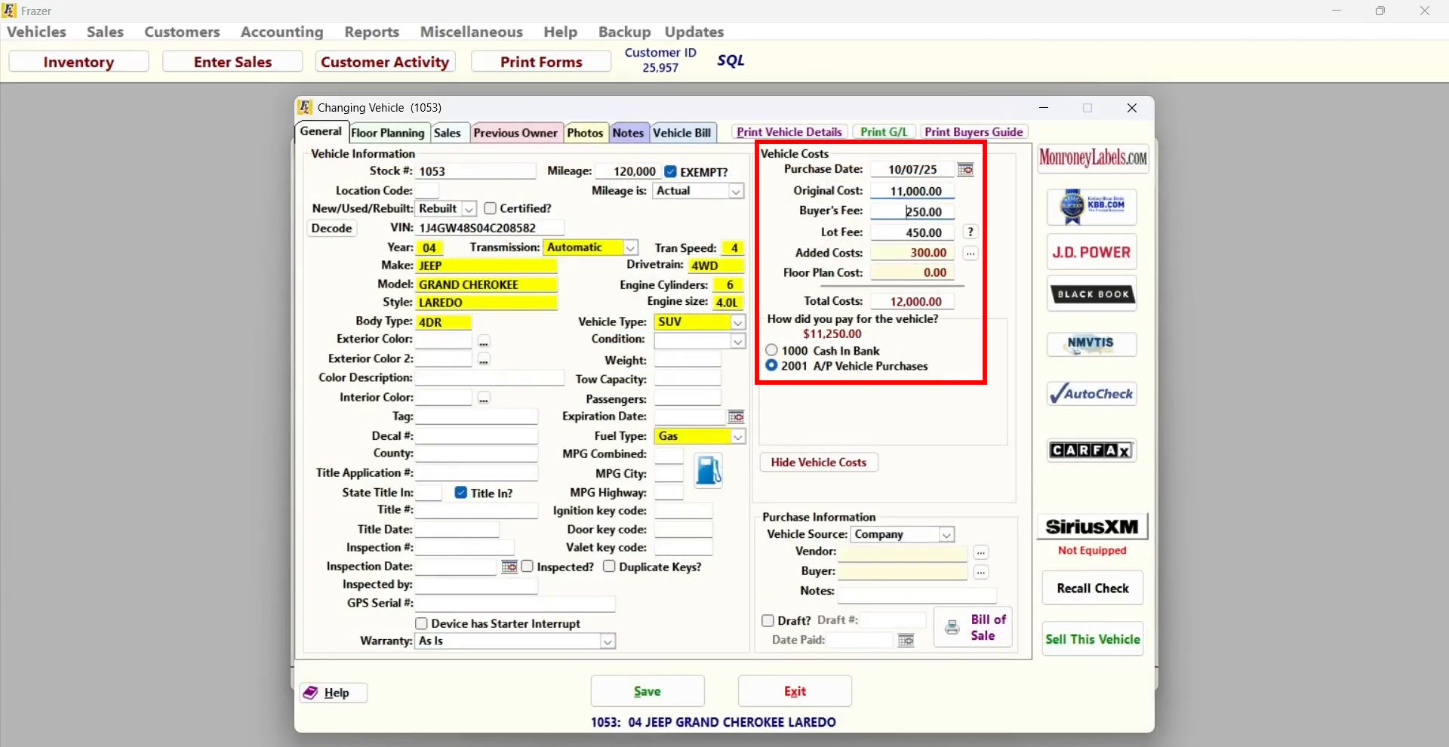
Step through the vehicle's cost fields from Original Cost past Buyer's Fee to Lot Fee.
{"action": "key", "text": "Tab"}
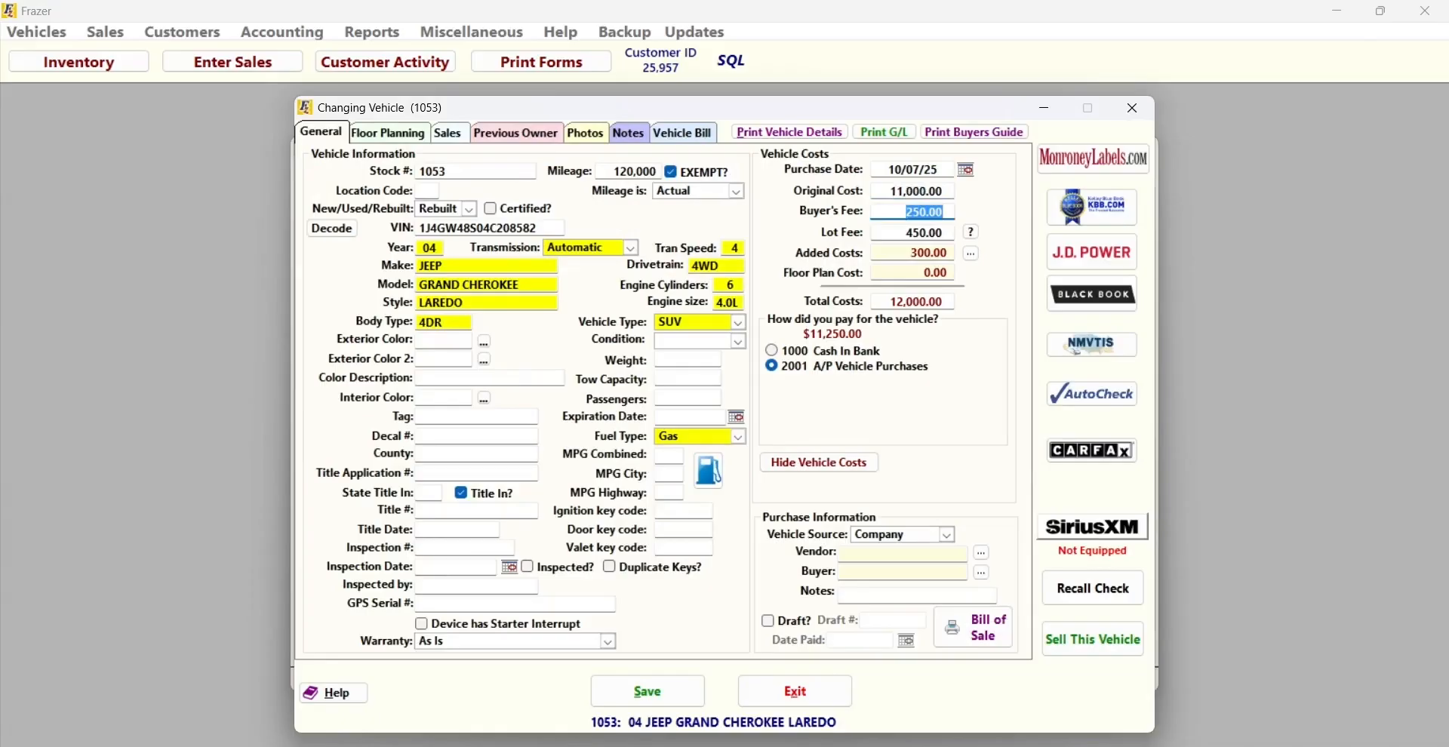
{"action": "key", "text": "Tab"}
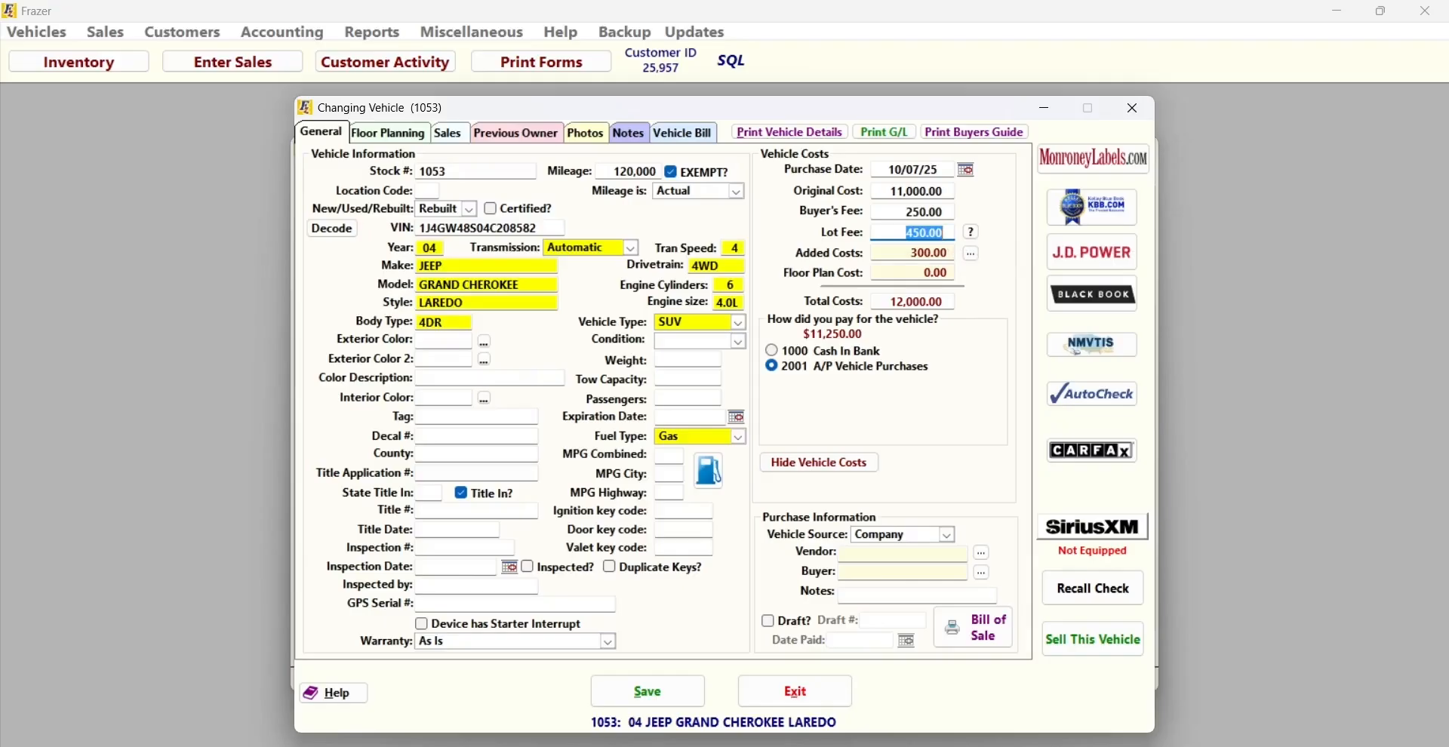
Open the Tires entry in the vehicle's added costs for changing and bring up its vendor selection list.
{"action": "left_click", "coordinate": [971, 254]}
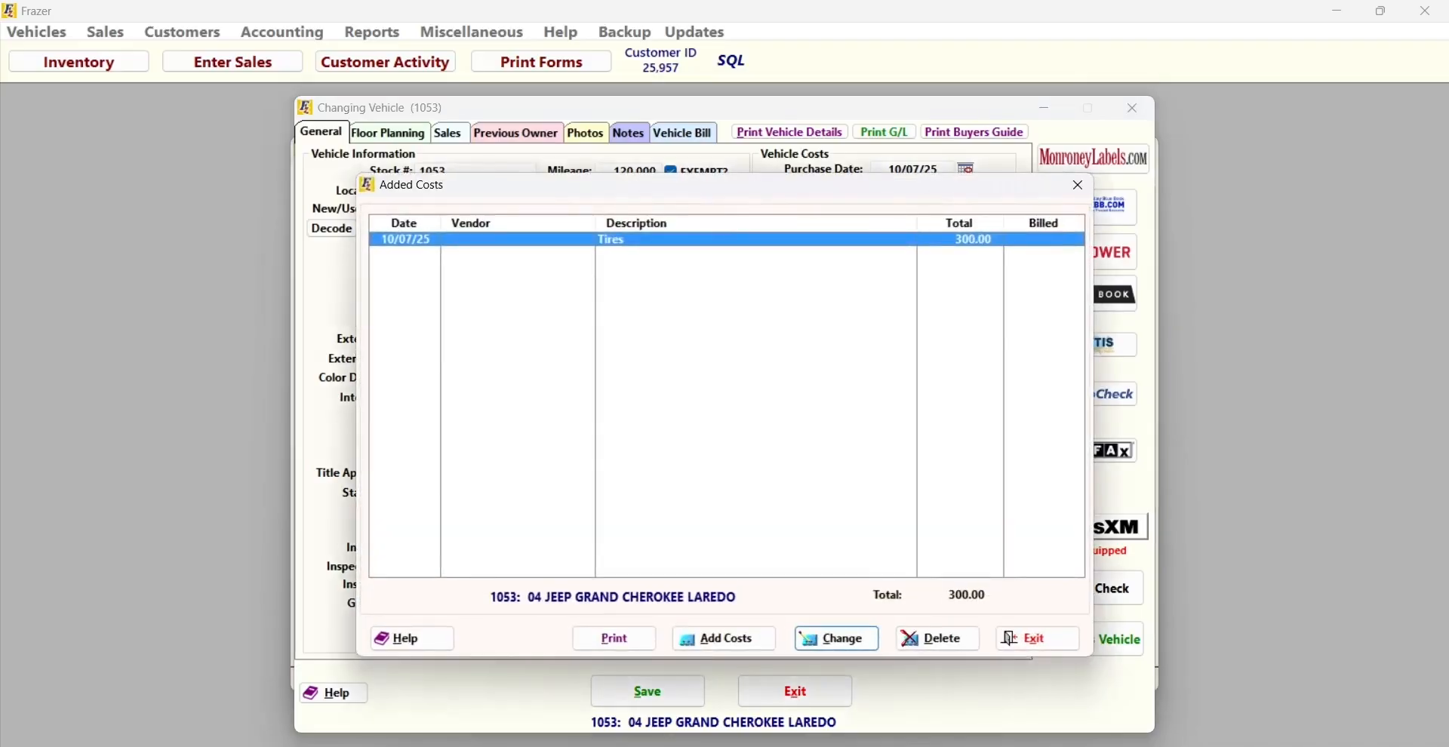
{"action": "left_click", "coordinate": [837, 639]}
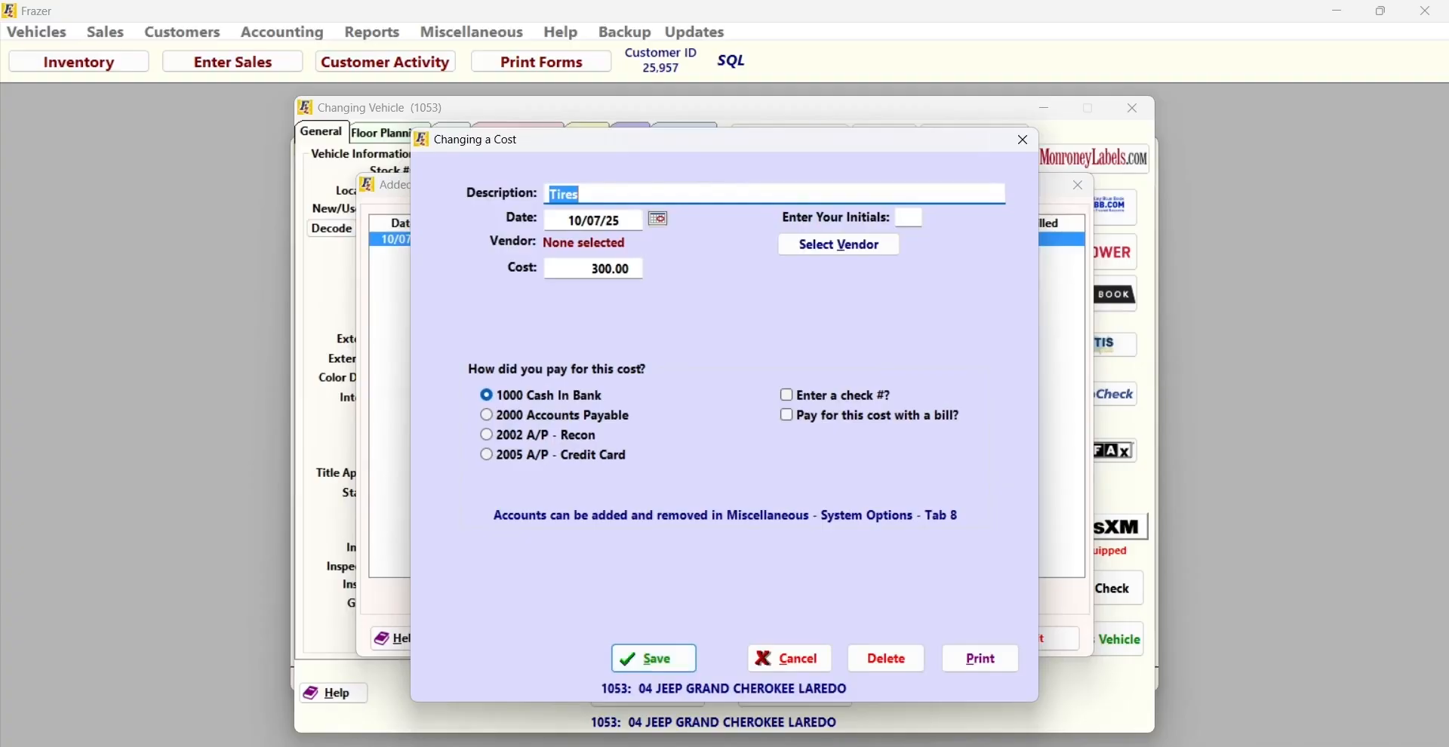
{"action": "left_click", "coordinate": [838, 243]}
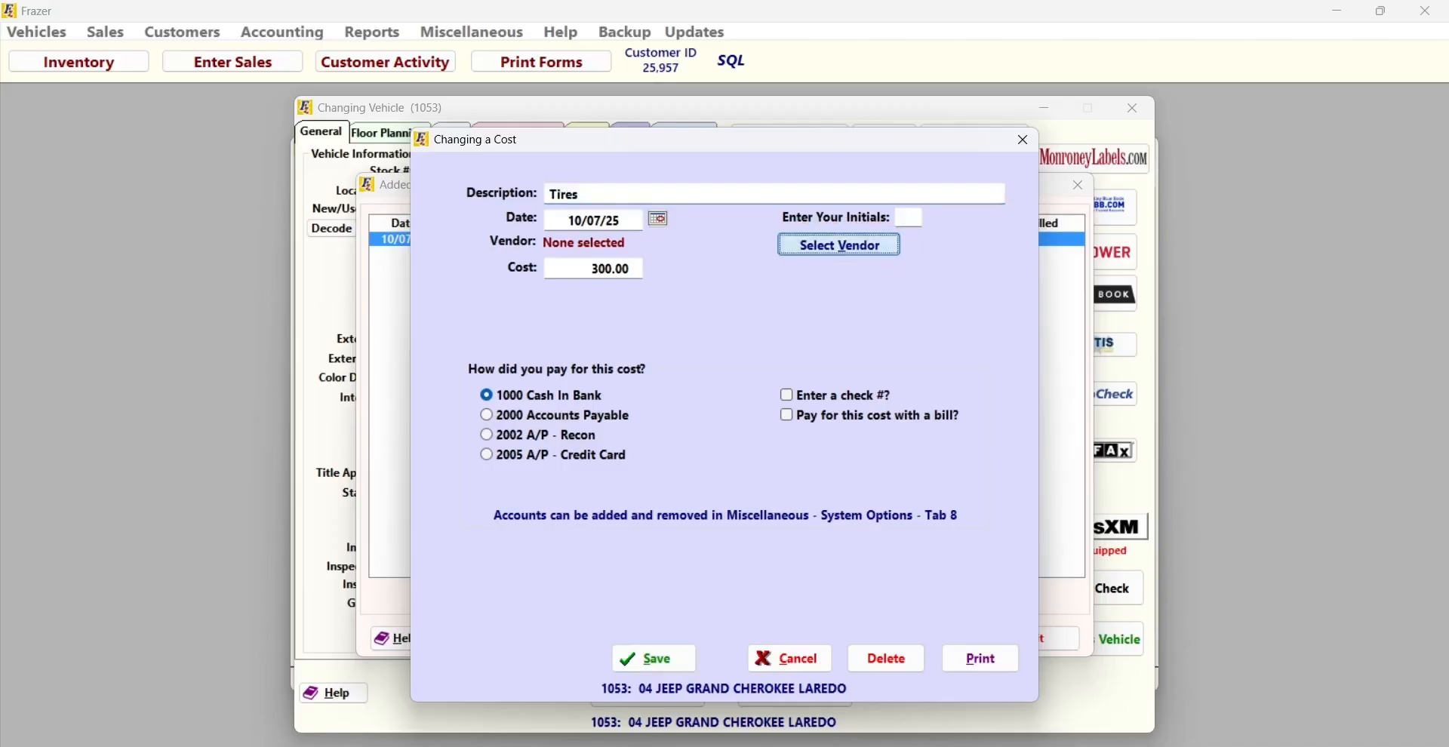
{"action": "left_click_drag", "start_coordinate": [725, 133], "coordinate": [902, 83]}
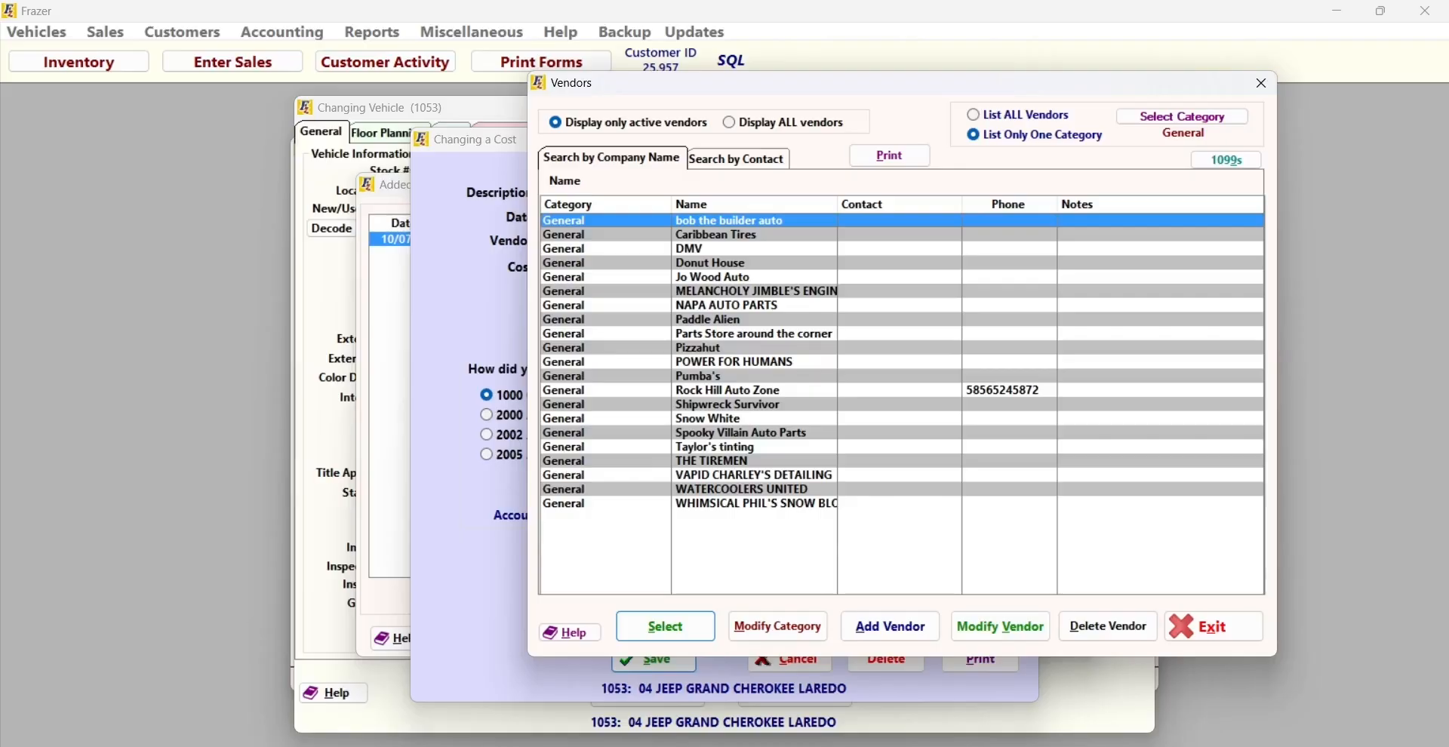
Try adding a vendor classified as 1099 Vendor, and leave the vendor list and the vehicle's added costs without selecting a vendor.
{"action": "left_click", "coordinate": [891, 626]}
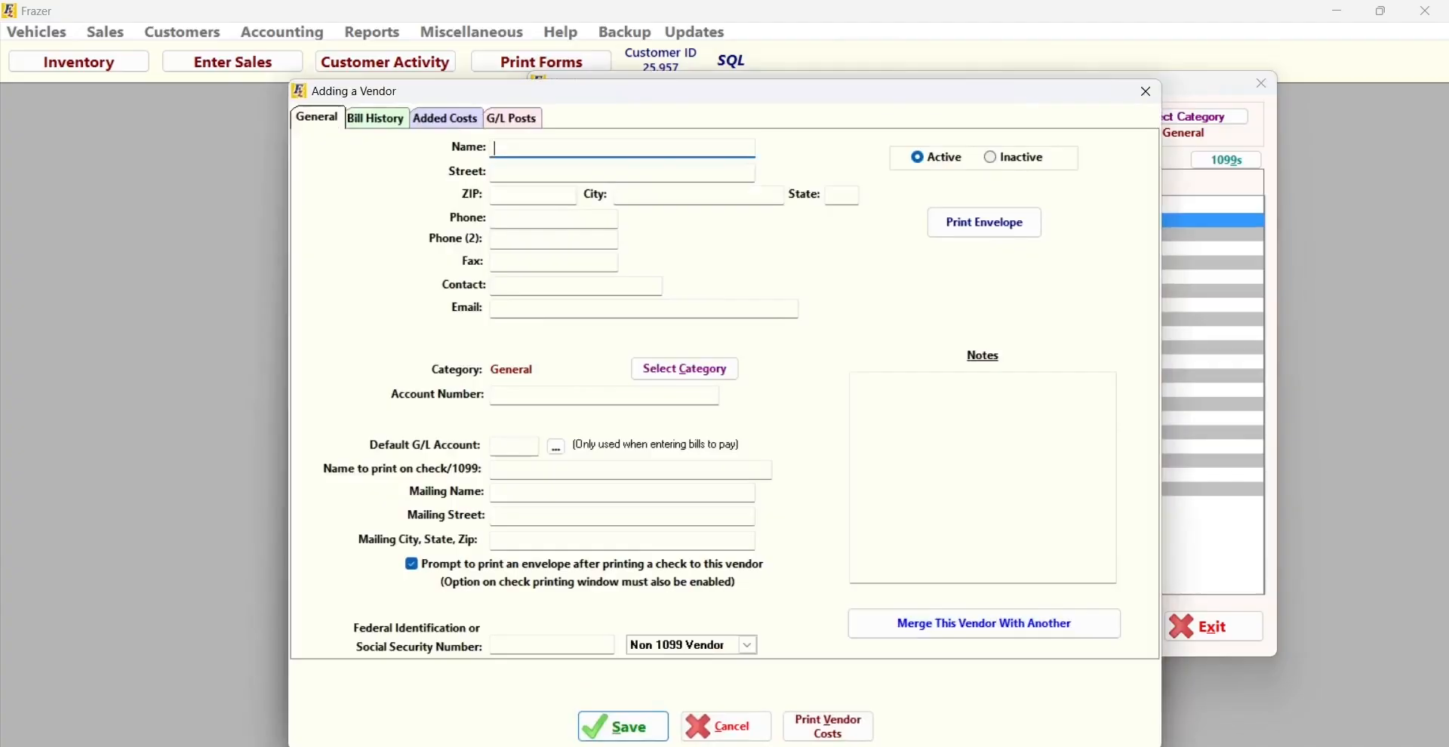
{"action": "left_click", "coordinate": [747, 645]}
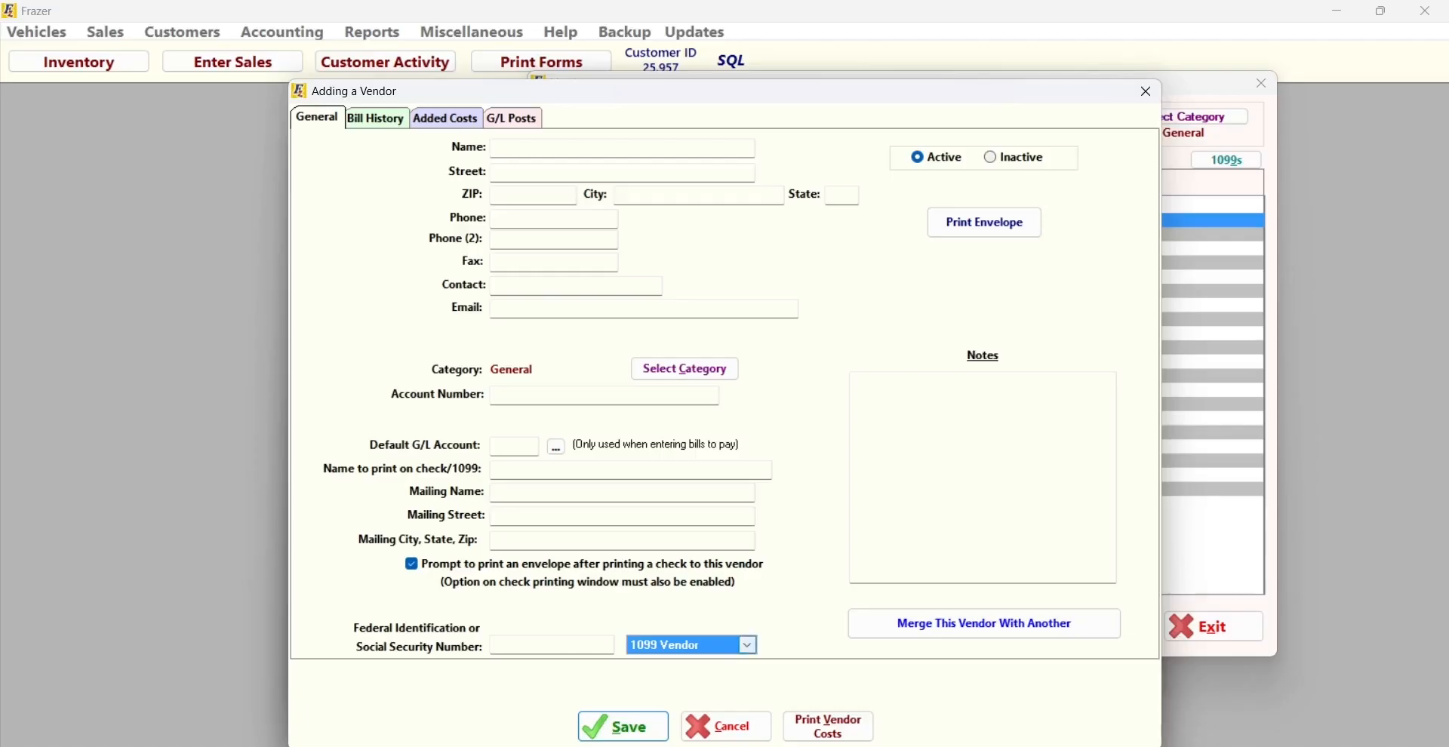
{"action": "left_click", "coordinate": [726, 726]}
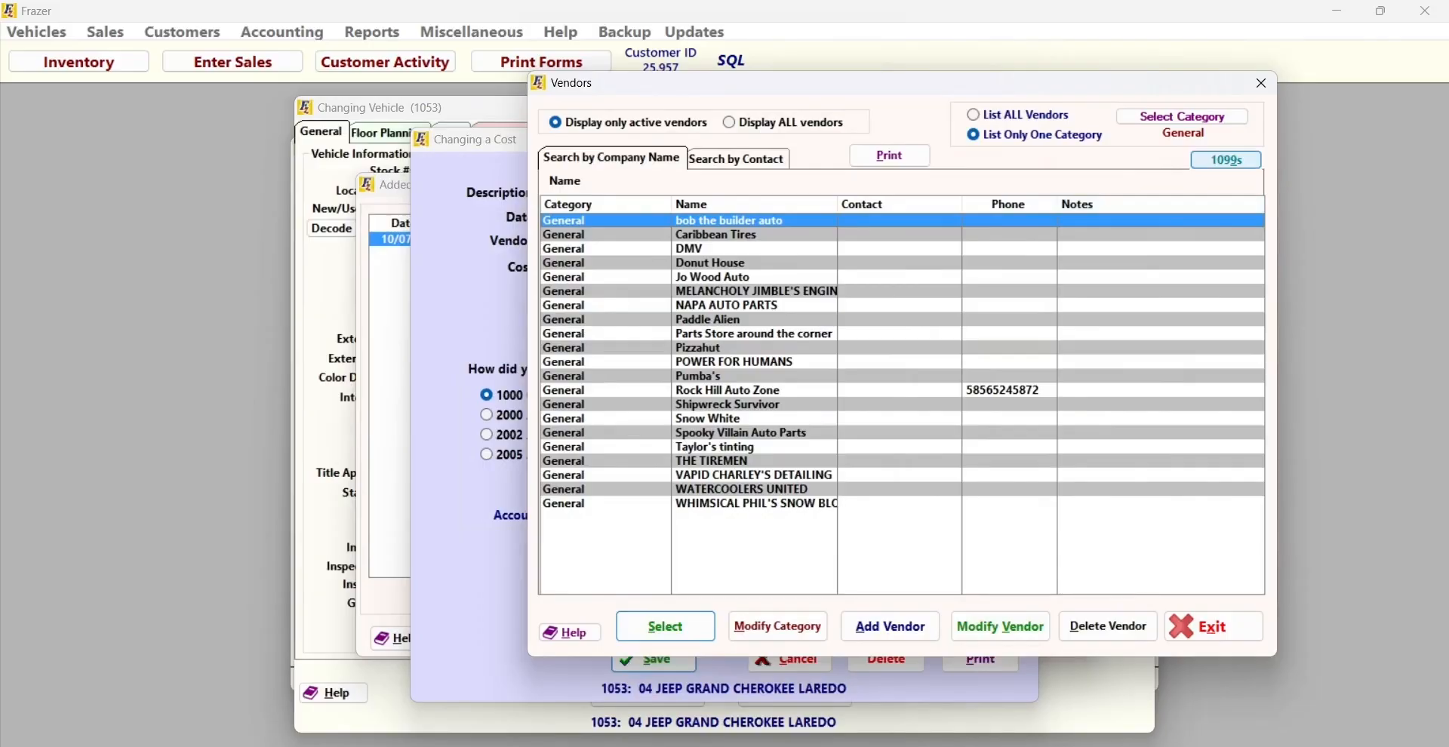
{"action": "left_click", "coordinate": [1214, 627]}
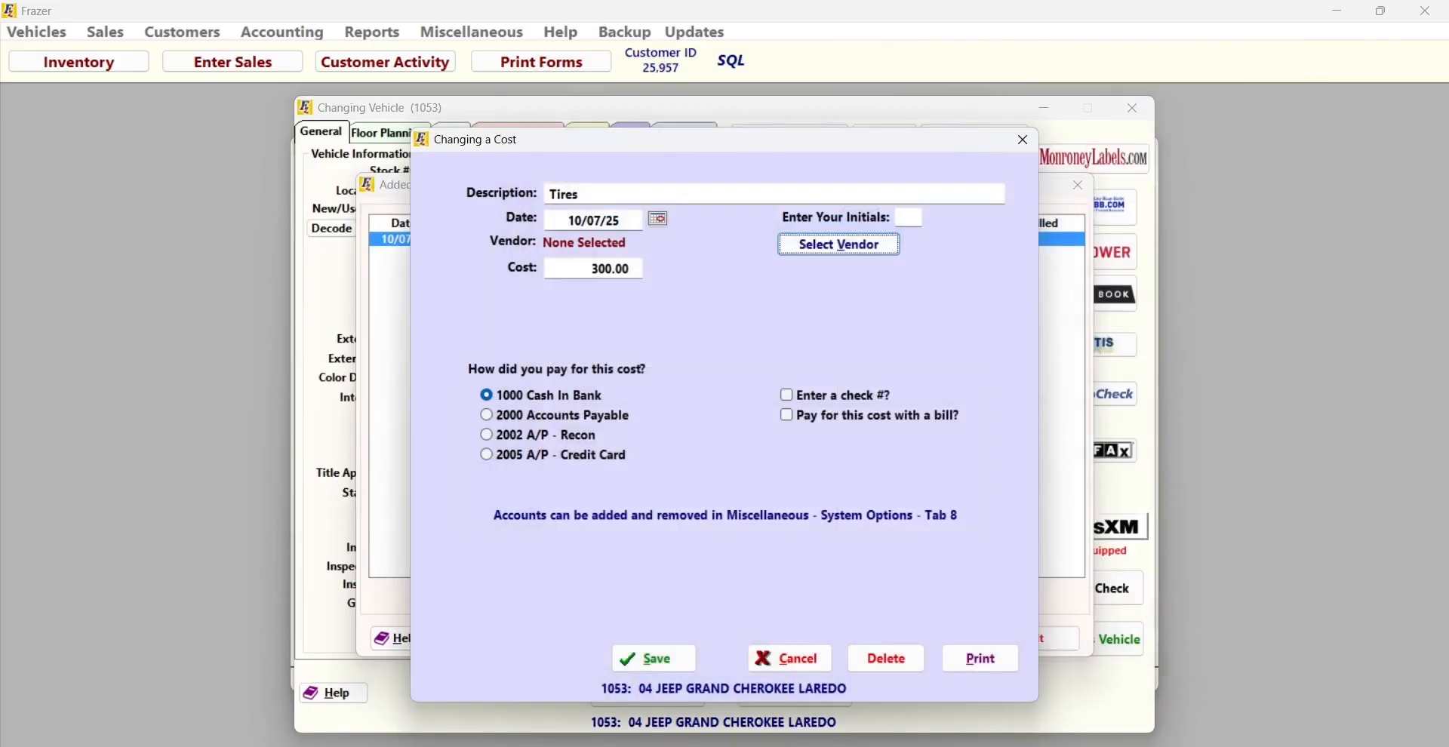
{"action": "left_click", "coordinate": [653, 658]}
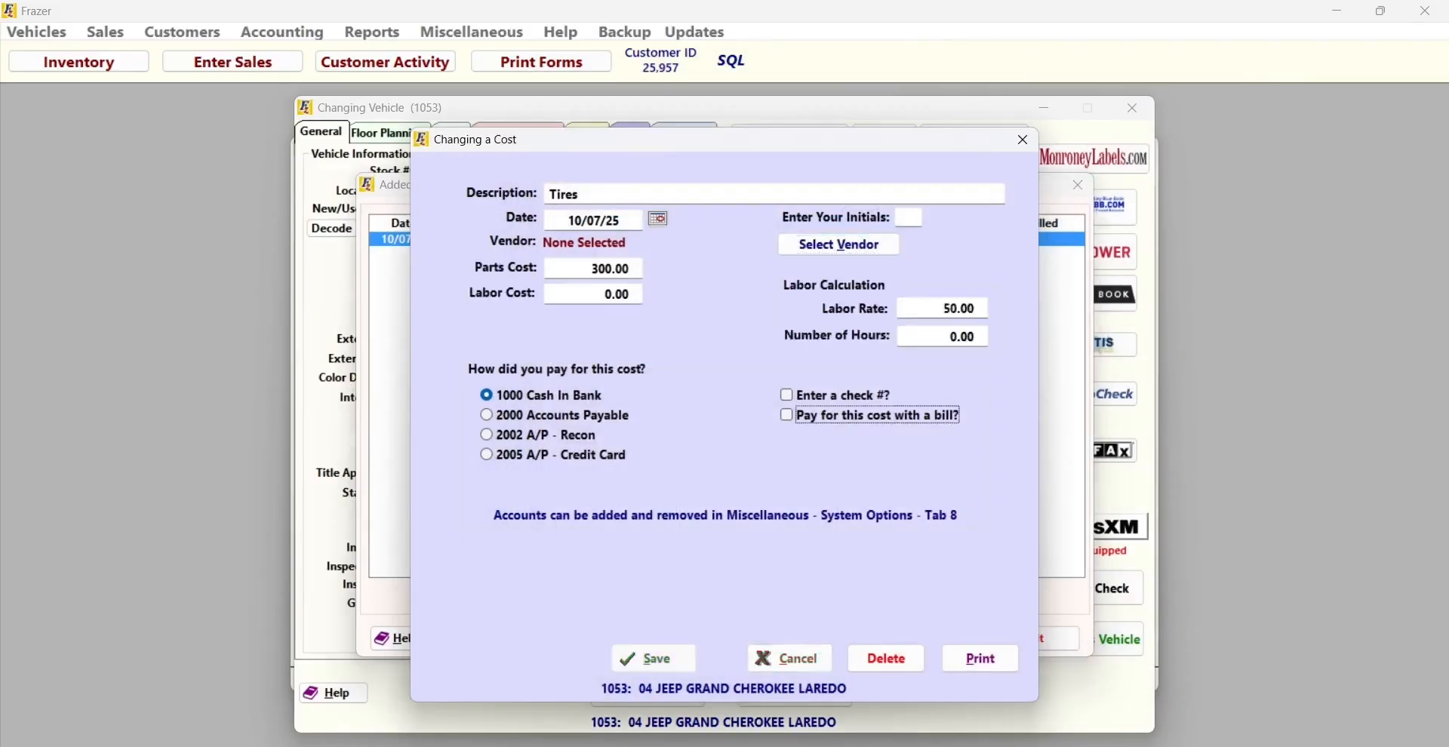
{"action": "left_click", "coordinate": [1036, 637]}
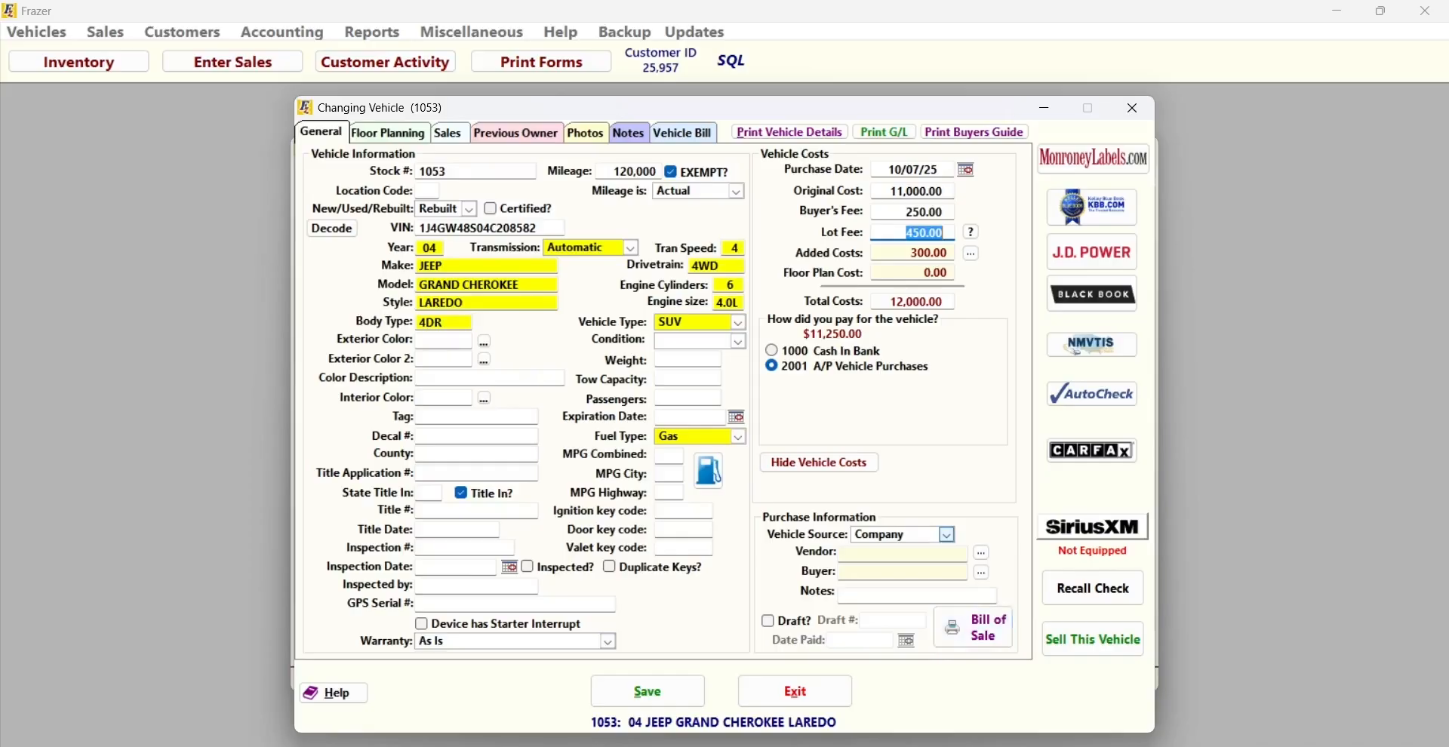
Set the vehicle source to Individual and check the previous owner information.
{"action": "left_click", "coordinate": [947, 534]}
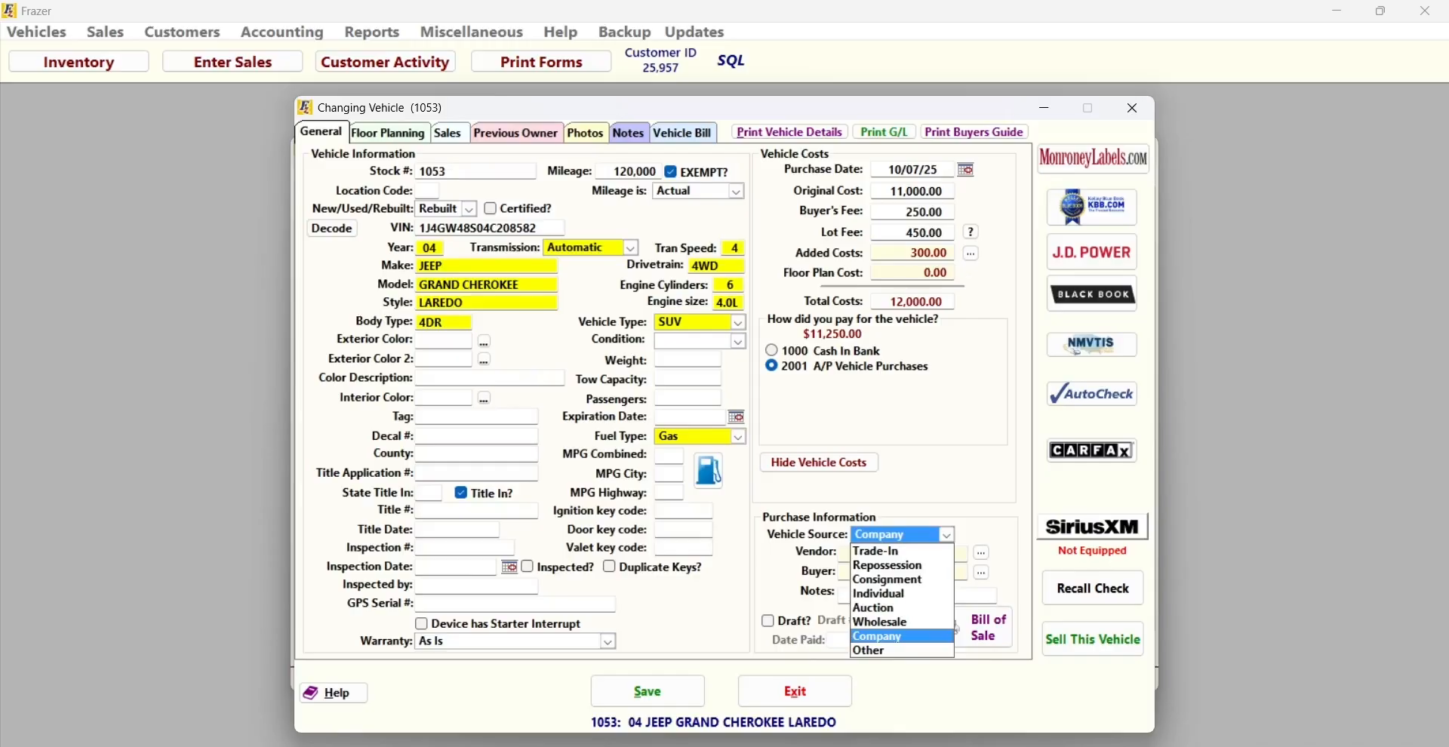
{"action": "left_click", "coordinate": [880, 594]}
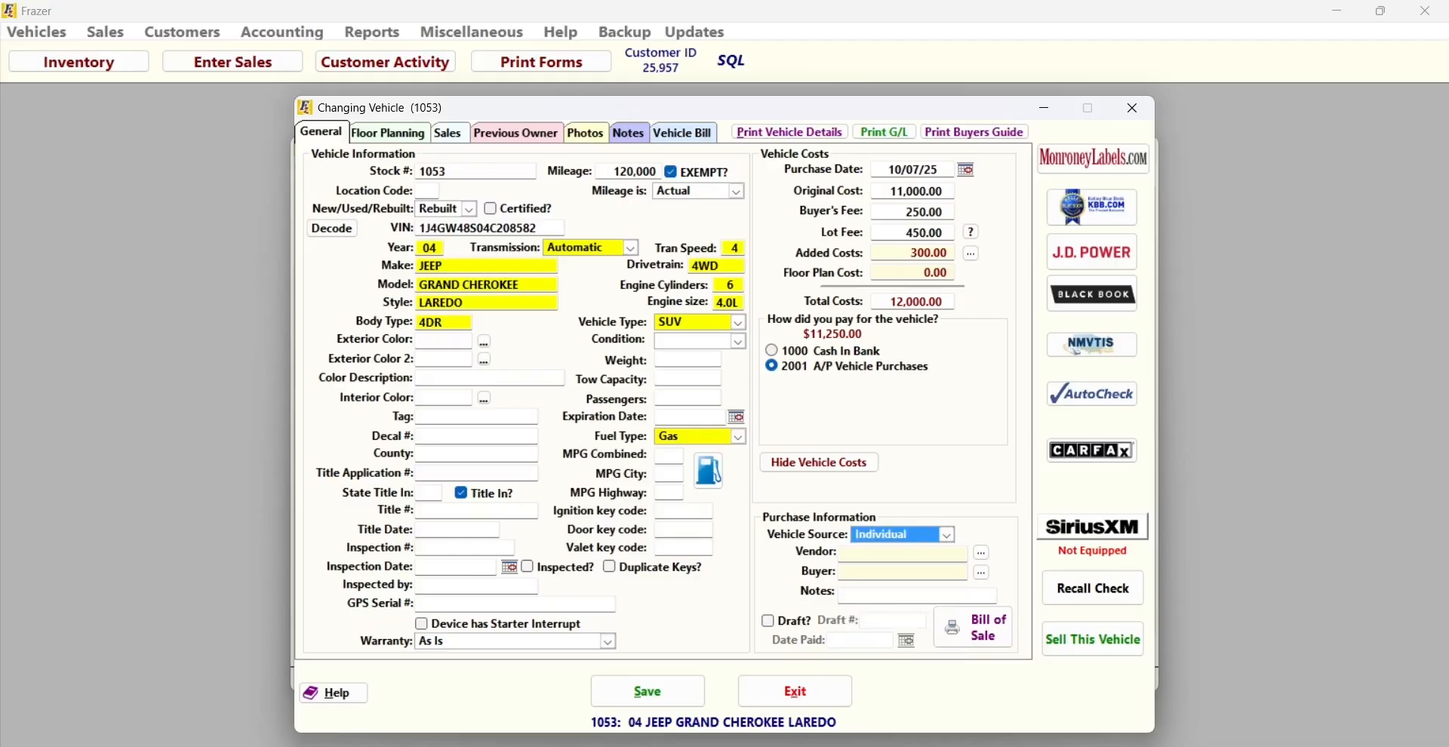
{"action": "left_click", "coordinate": [516, 133]}
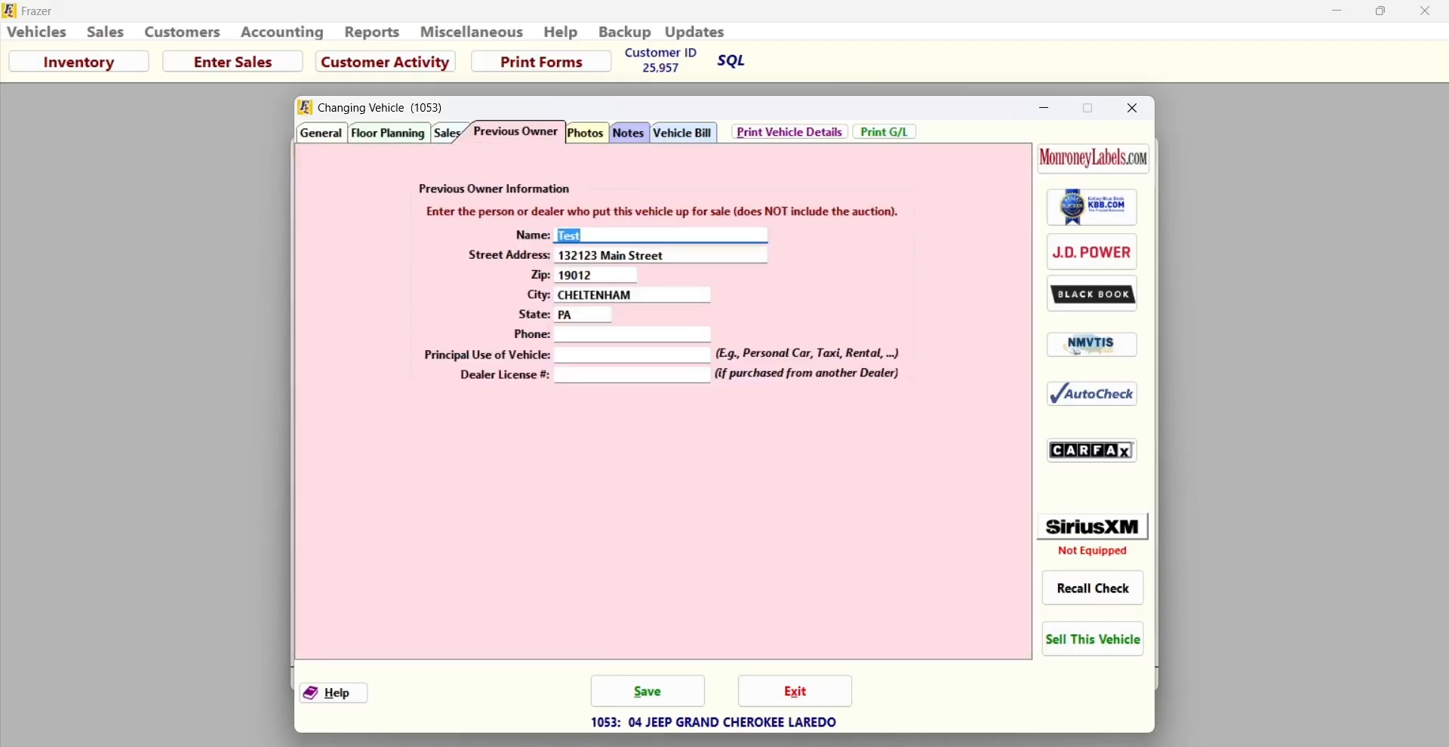
{"action": "left_click", "coordinate": [320, 133]}
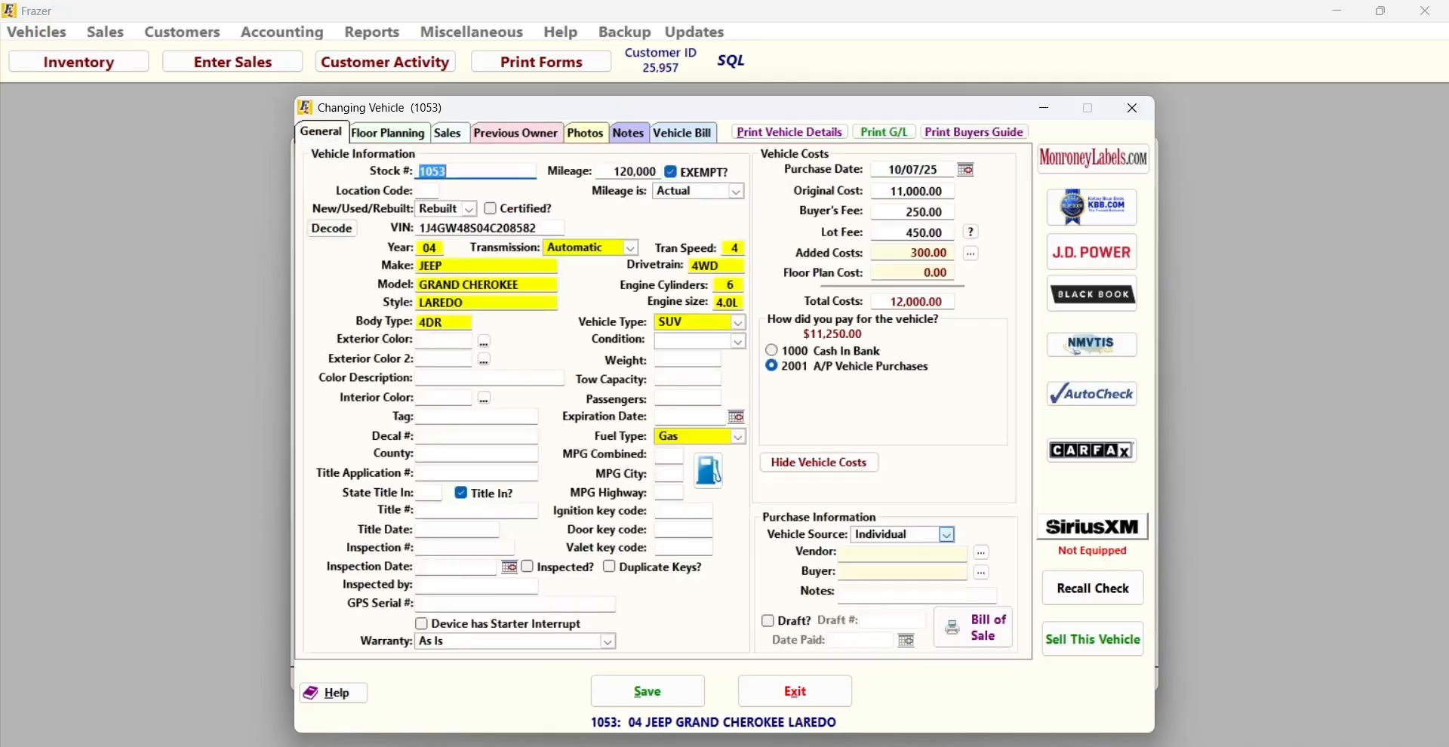
Print and review the bill of sale with the previous owner as seller and the odometer disclosure, and open the floor planning details.
{"action": "left_click", "coordinate": [973, 627]}
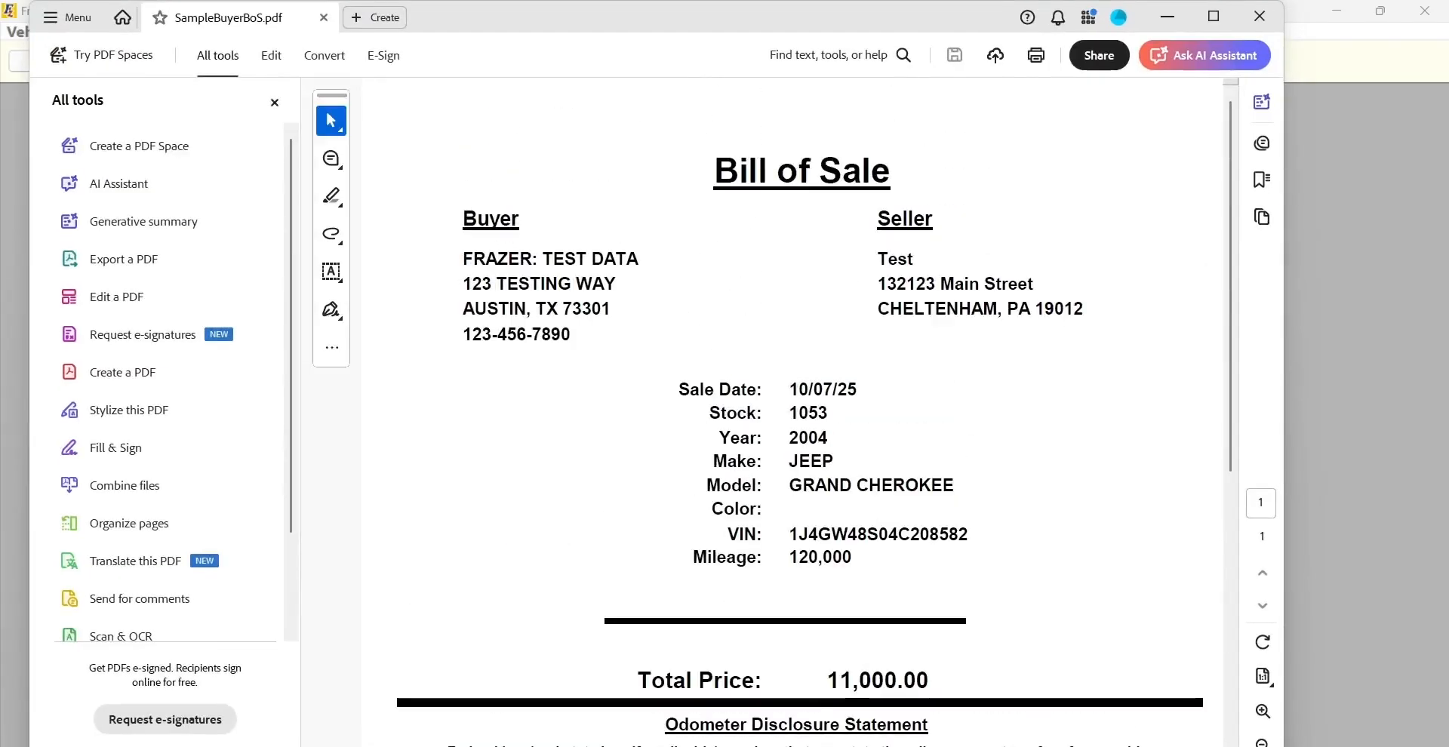
{"action": "scroll", "coordinate": [800, 411], "scroll_direction": "down", "scroll_amount": 10}
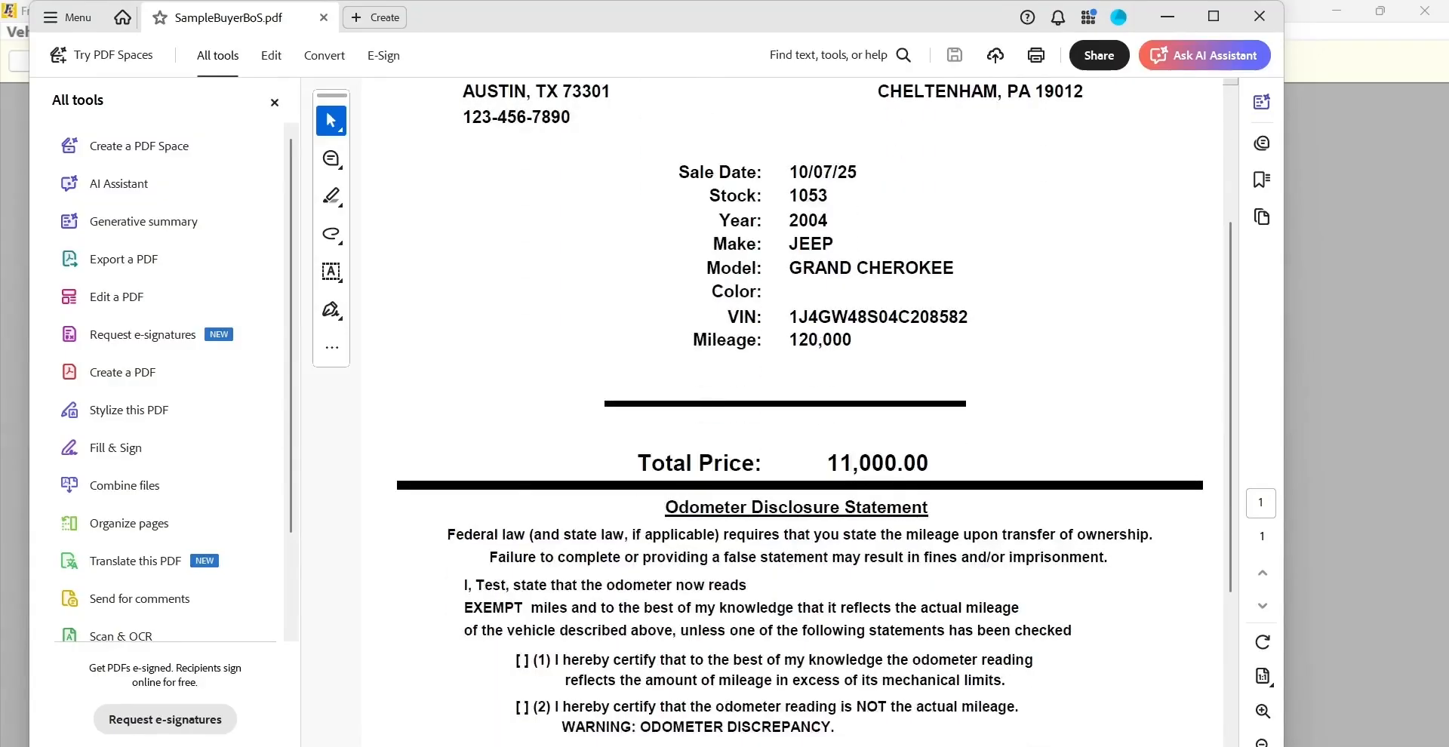
{"action": "scroll", "coordinate": [800, 411], "scroll_direction": "down", "scroll_amount": 2}
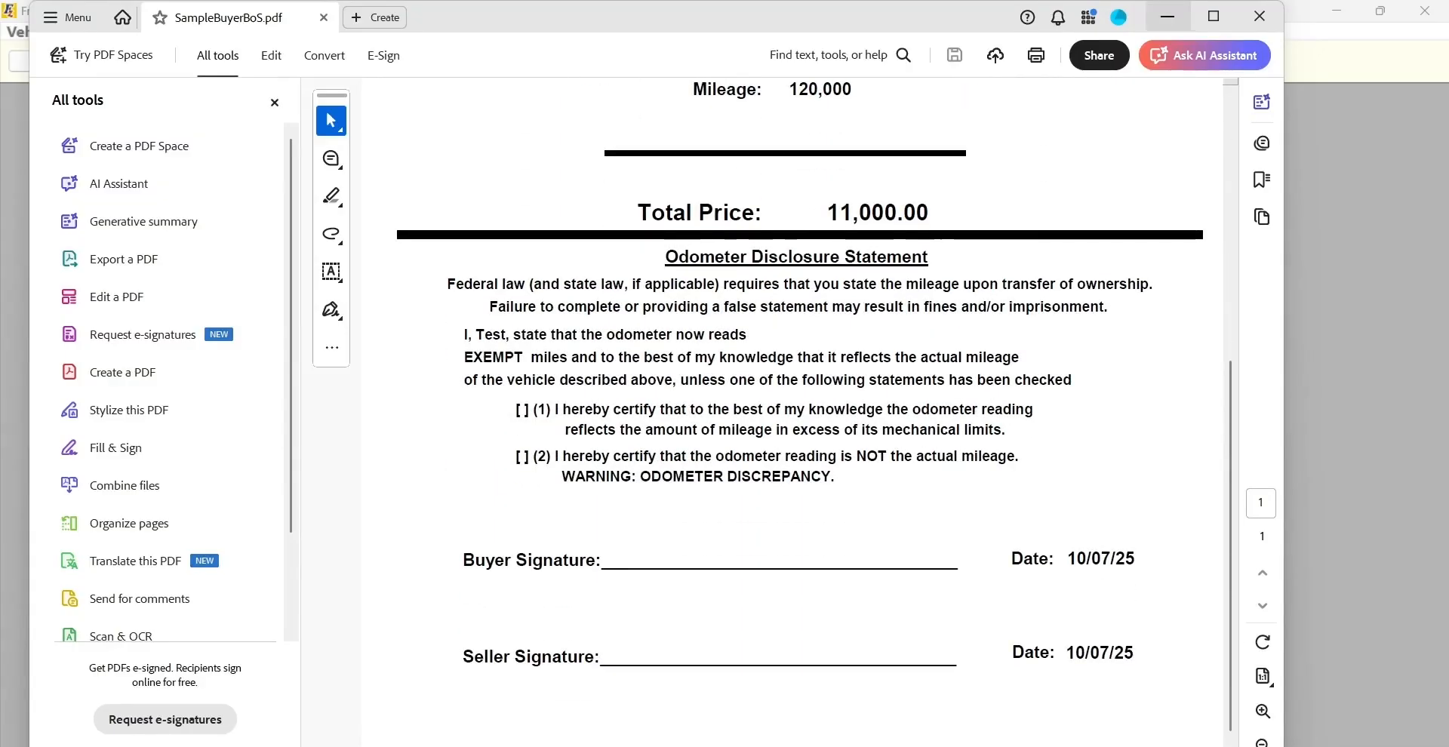
{"action": "left_click", "coordinate": [1168, 16]}
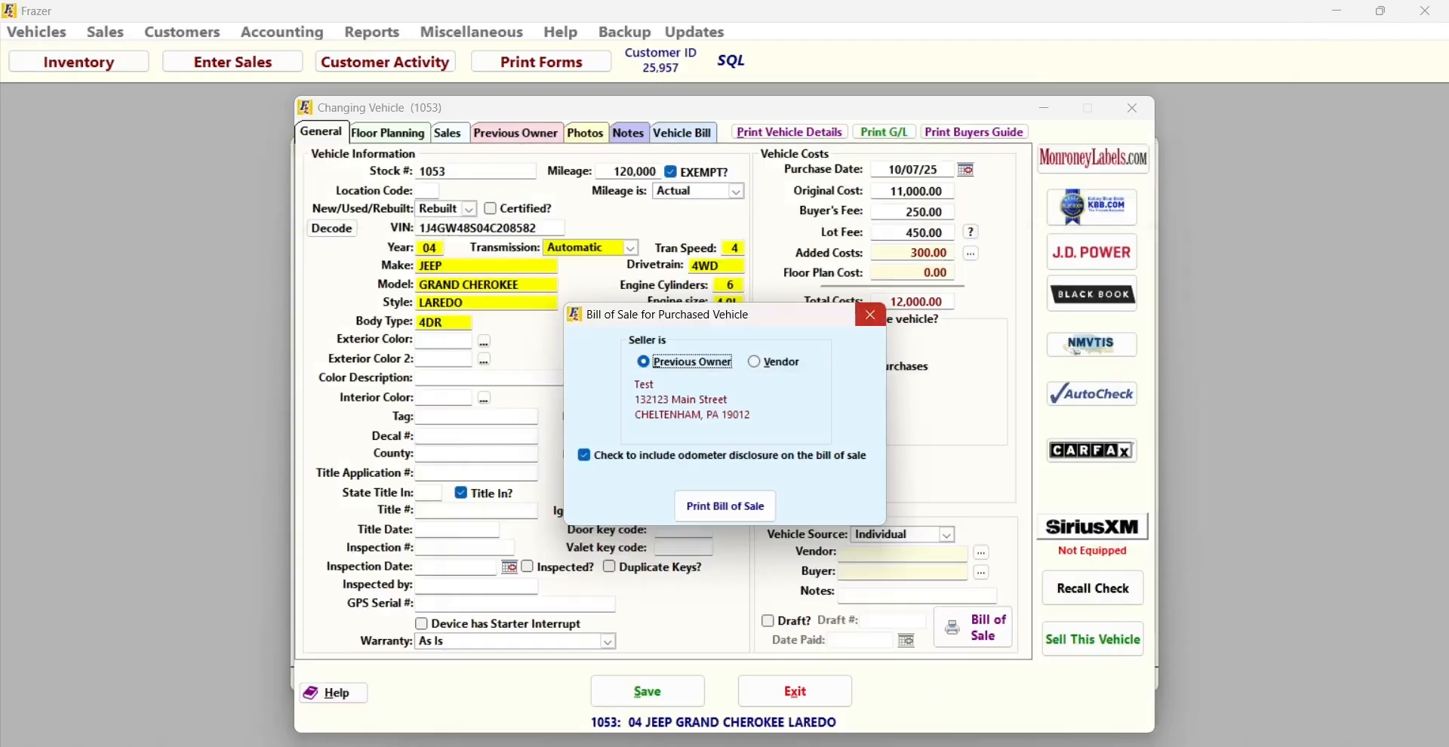
{"action": "left_click", "coordinate": [870, 314]}
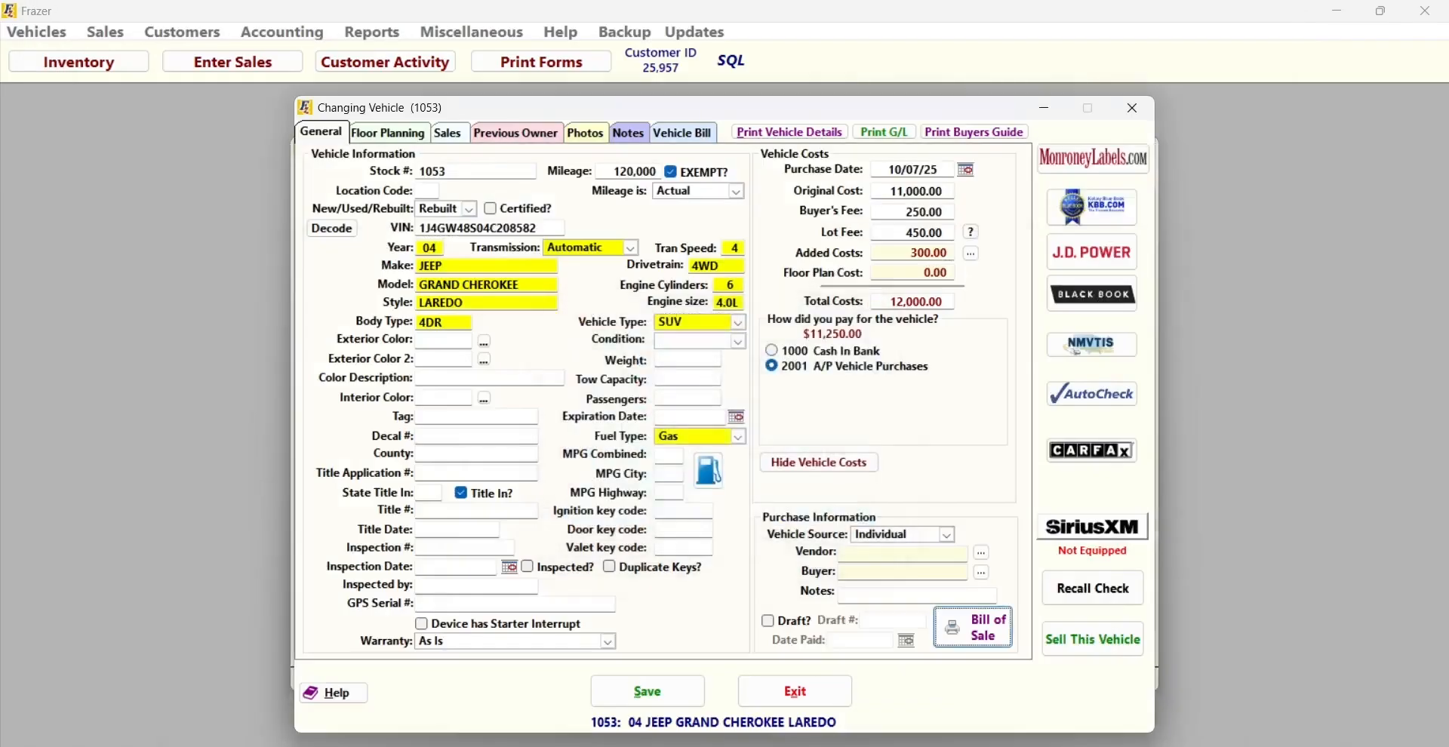
{"action": "left_click", "coordinate": [387, 132]}
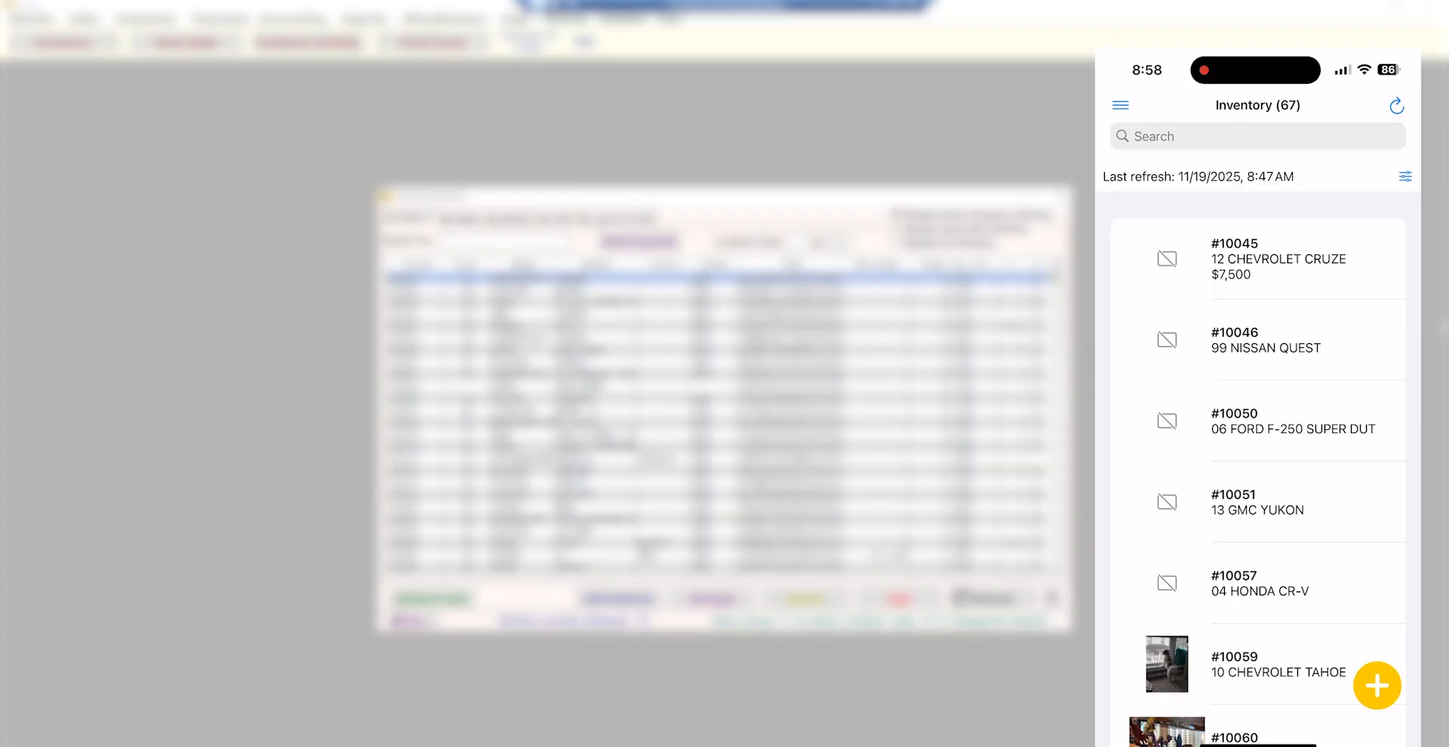
Switch to the Frazer mobile app and add a 2013 Dodge Avenger by VIN with the 4-Speed Automatic transmission option.
{"action": "left_click", "coordinate": [1376, 685]}
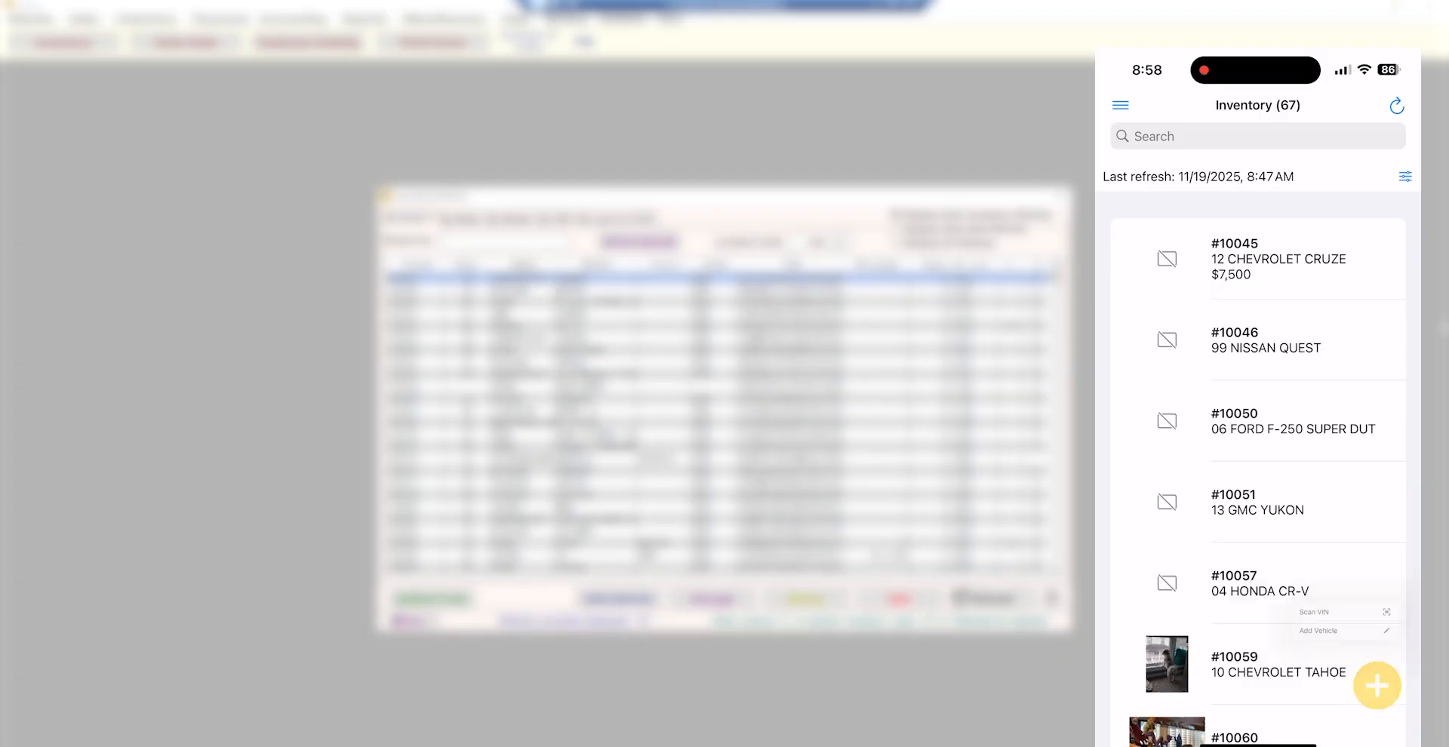
{"action": "left_click", "coordinate": [1271, 623]}
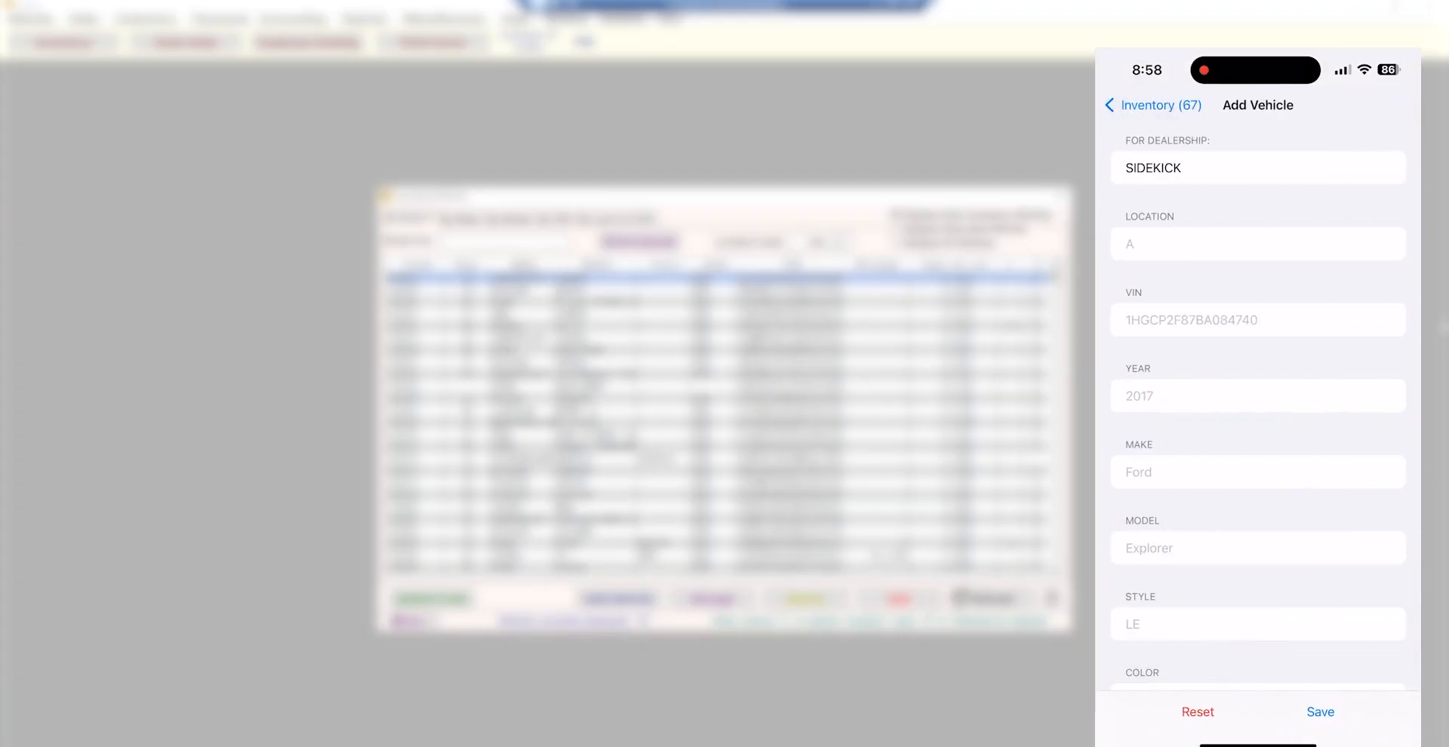
{"action": "left_click", "coordinate": [1257, 320]}
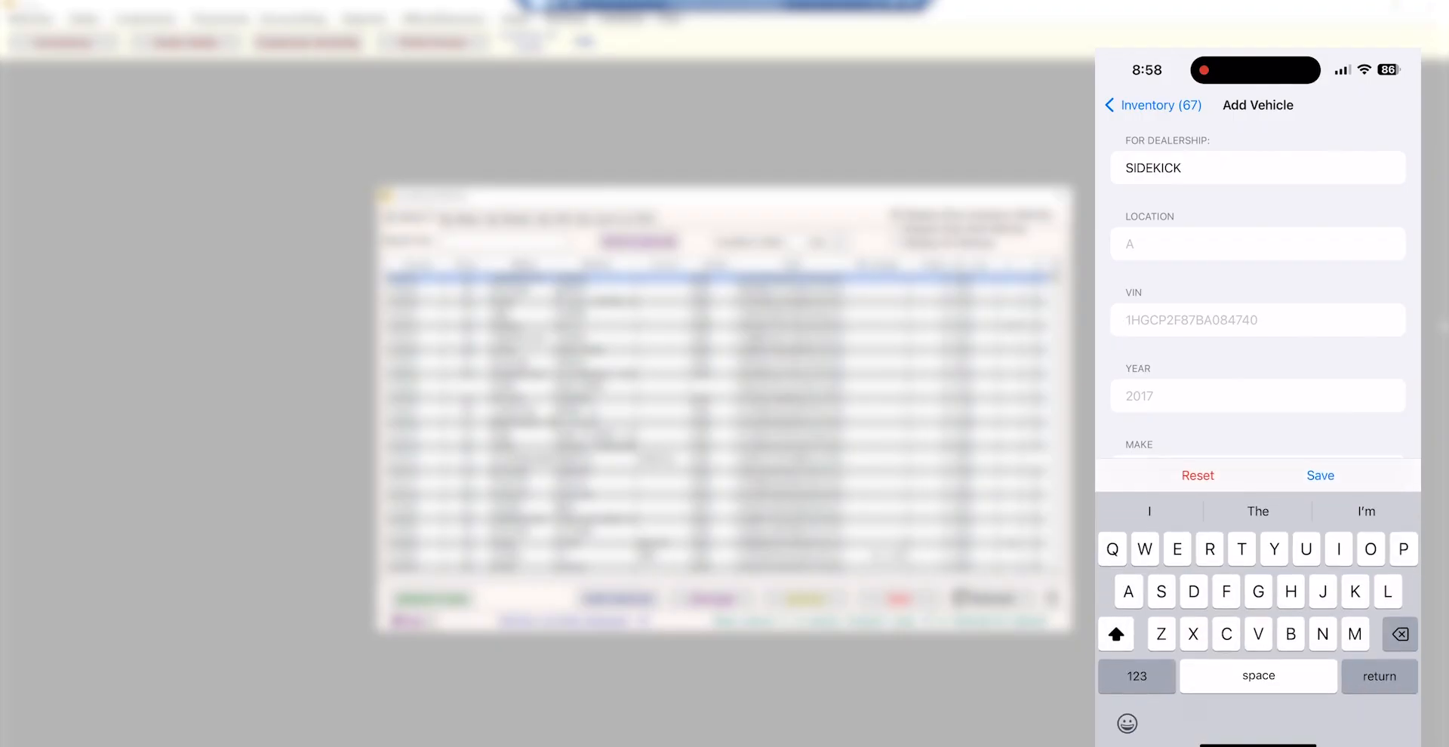
{"action": "left_click", "coordinate": [1257, 320]}
{"action": "left_click", "coordinate": [1135, 284]}
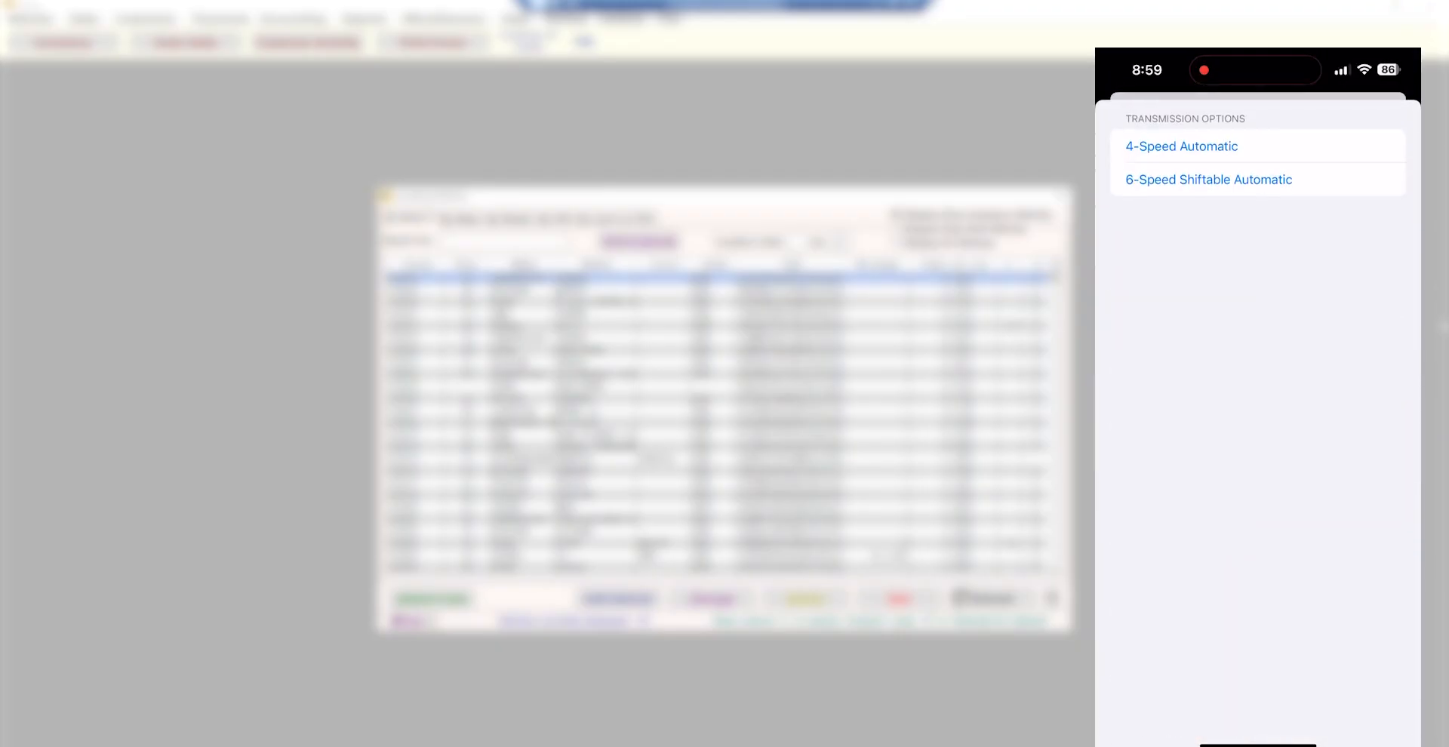
{"action": "left_click", "coordinate": [1257, 151]}
{"action": "left_click", "coordinate": [1319, 712]}
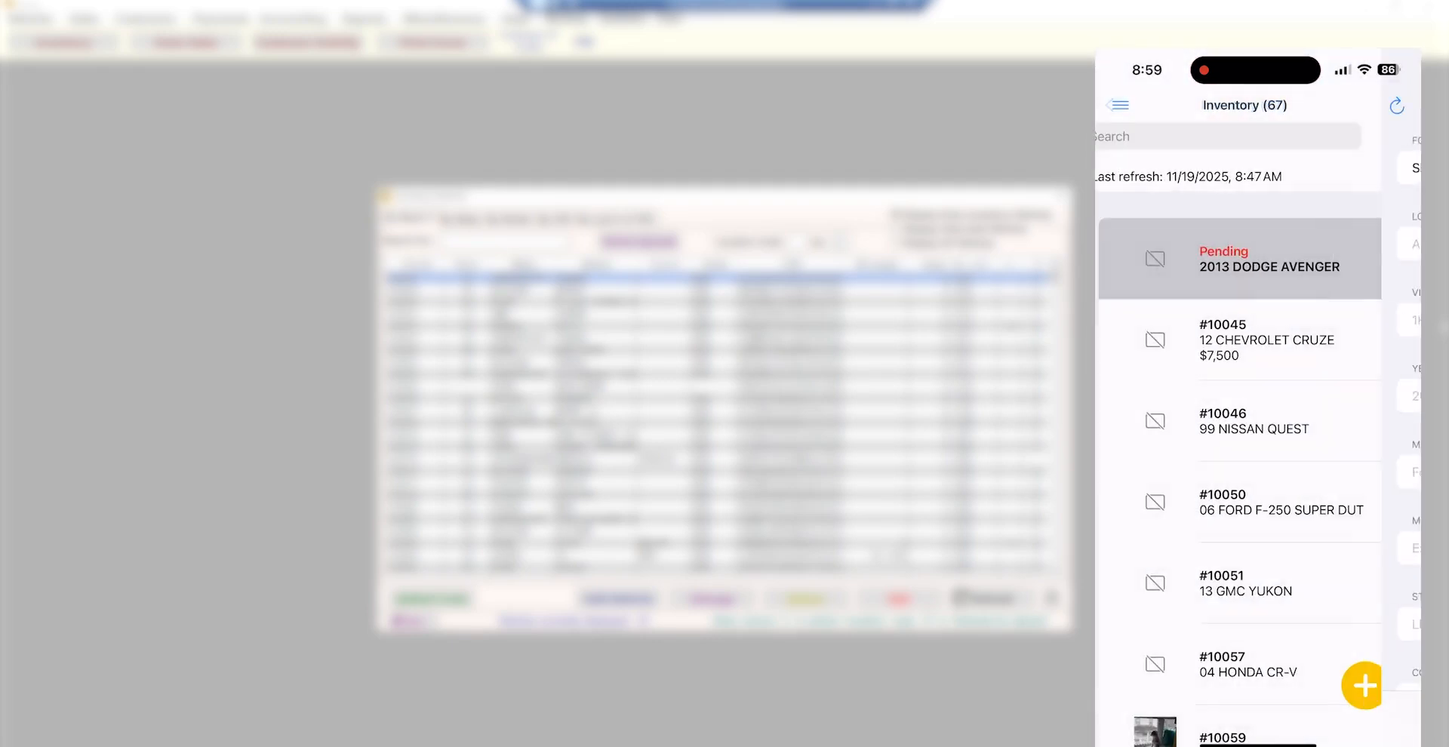
{"action": "left_click", "coordinate": [1153, 106]}
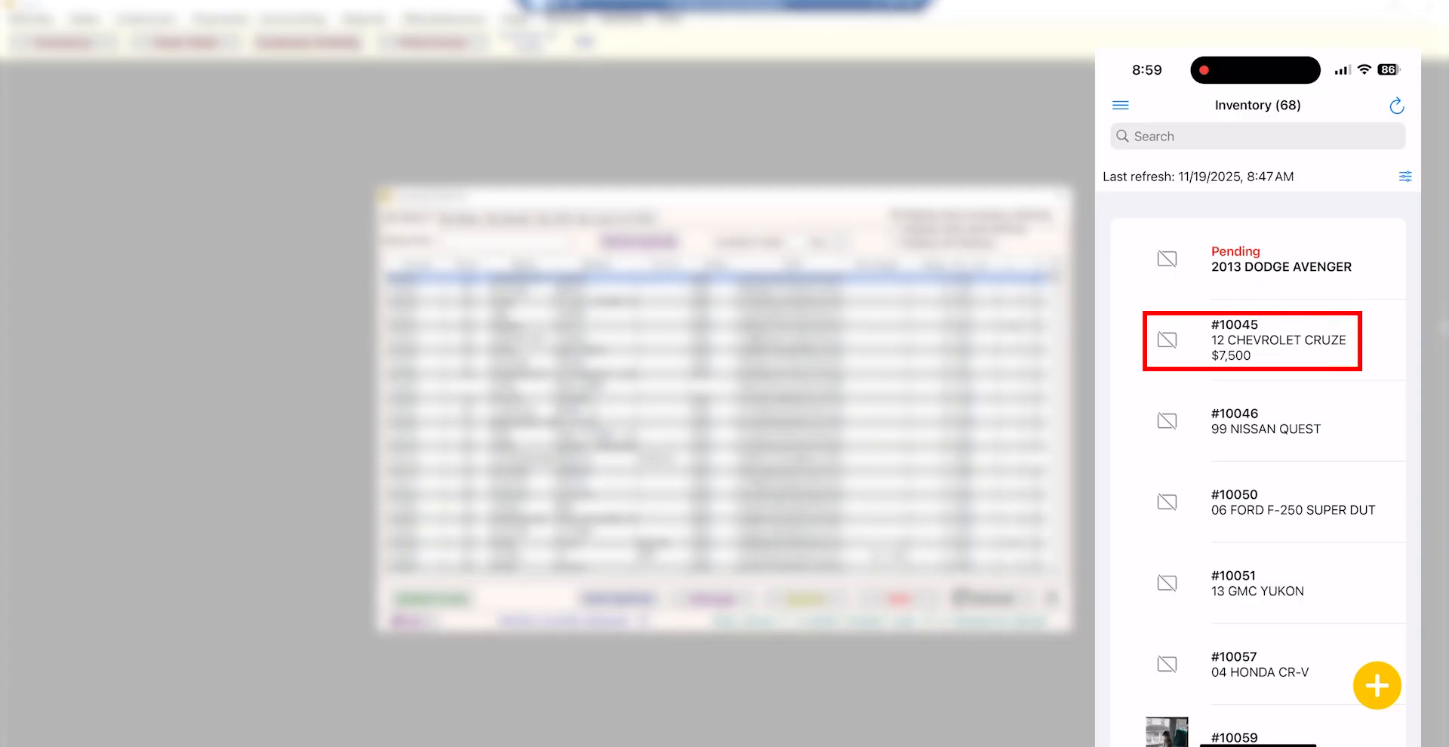
Open the 12 Chevrolet Cruze, stock #10045, and view its photo-adding options and its pricing and costs.
{"action": "left_click", "coordinate": [1275, 340]}
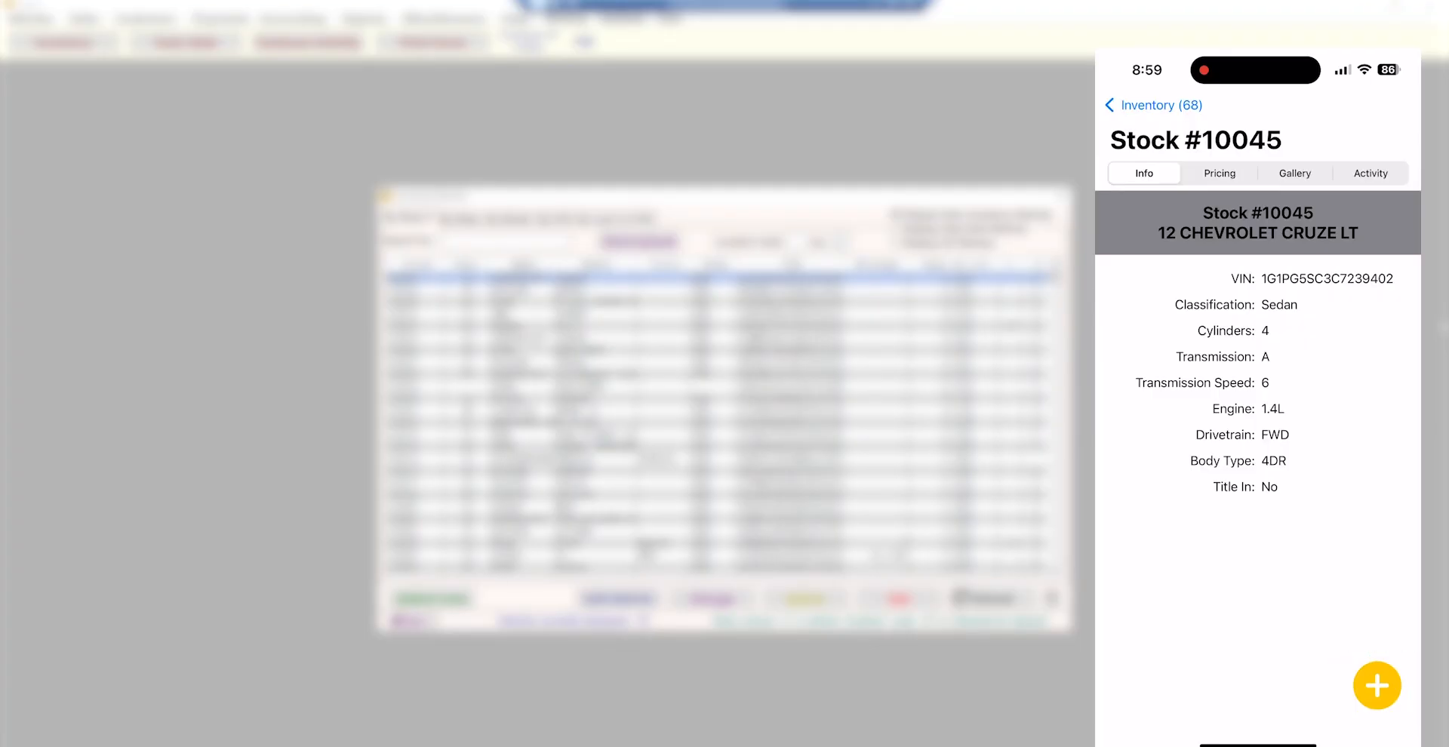
{"action": "left_click", "coordinate": [1377, 685]}
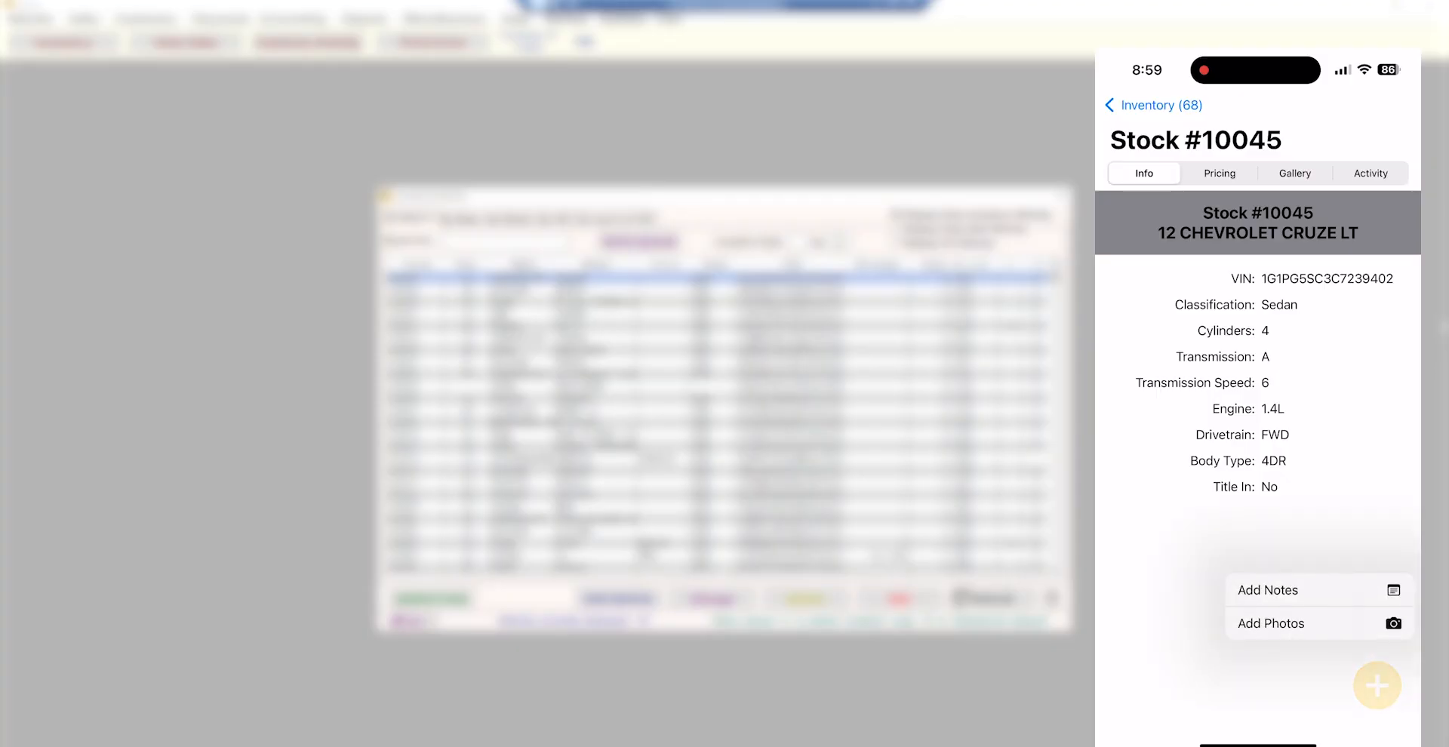
{"action": "left_click", "coordinate": [1271, 623]}
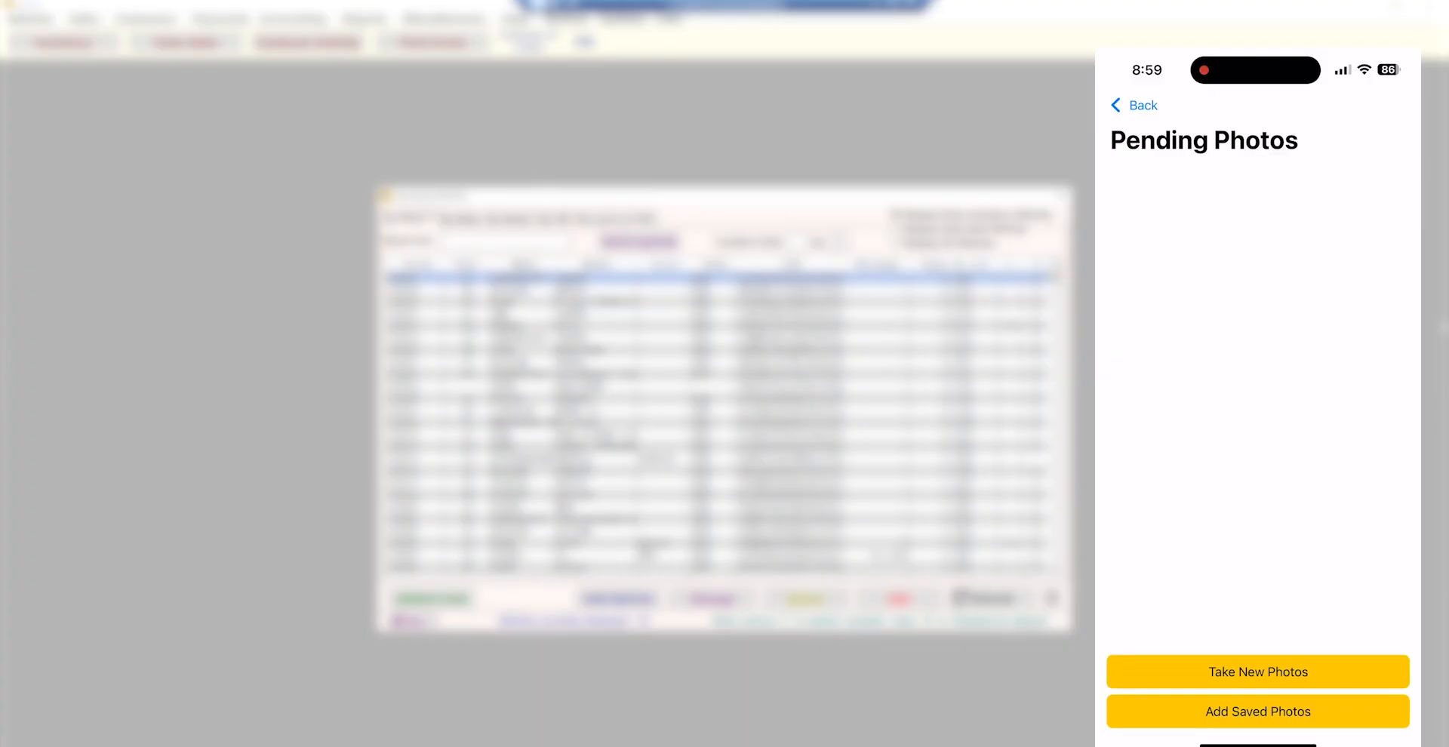
{"action": "left_click", "coordinate": [1135, 105]}
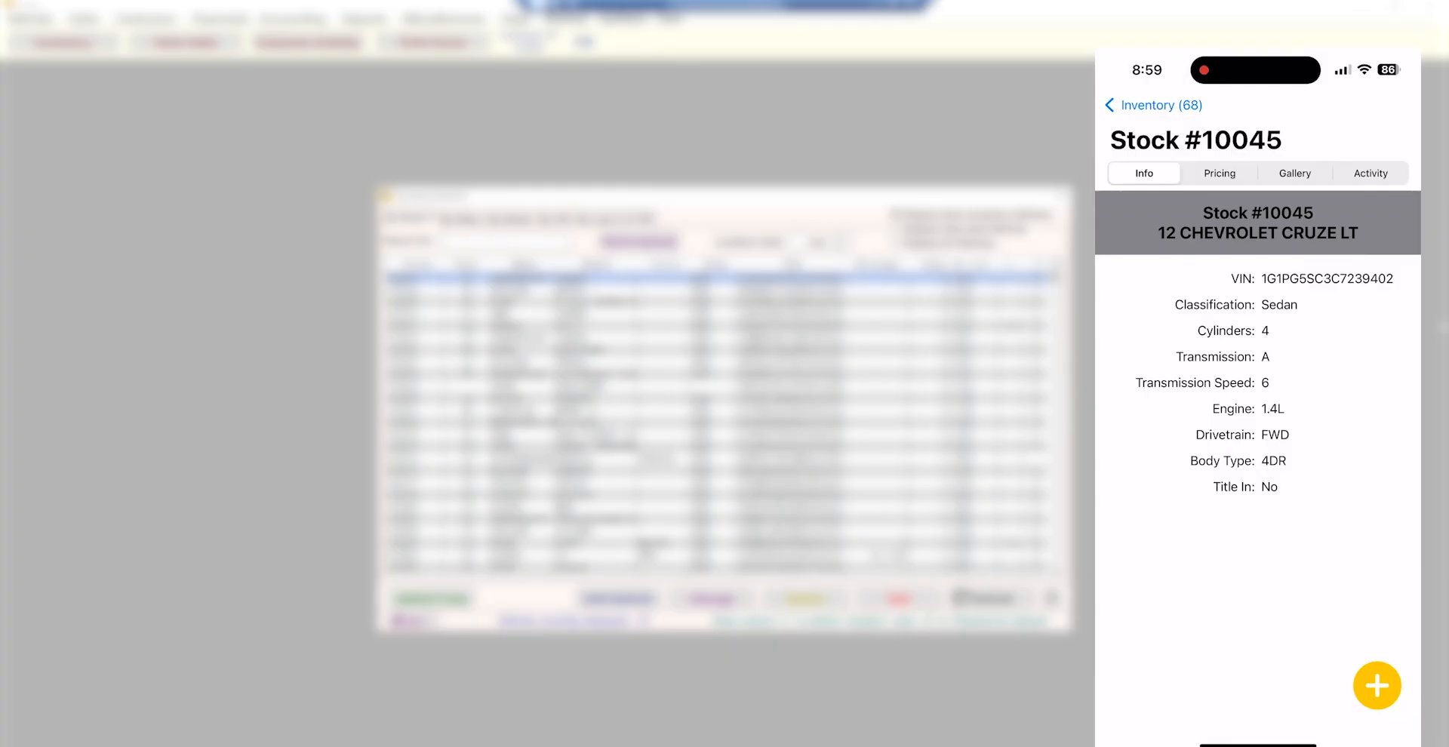
{"action": "left_click", "coordinate": [1219, 174]}
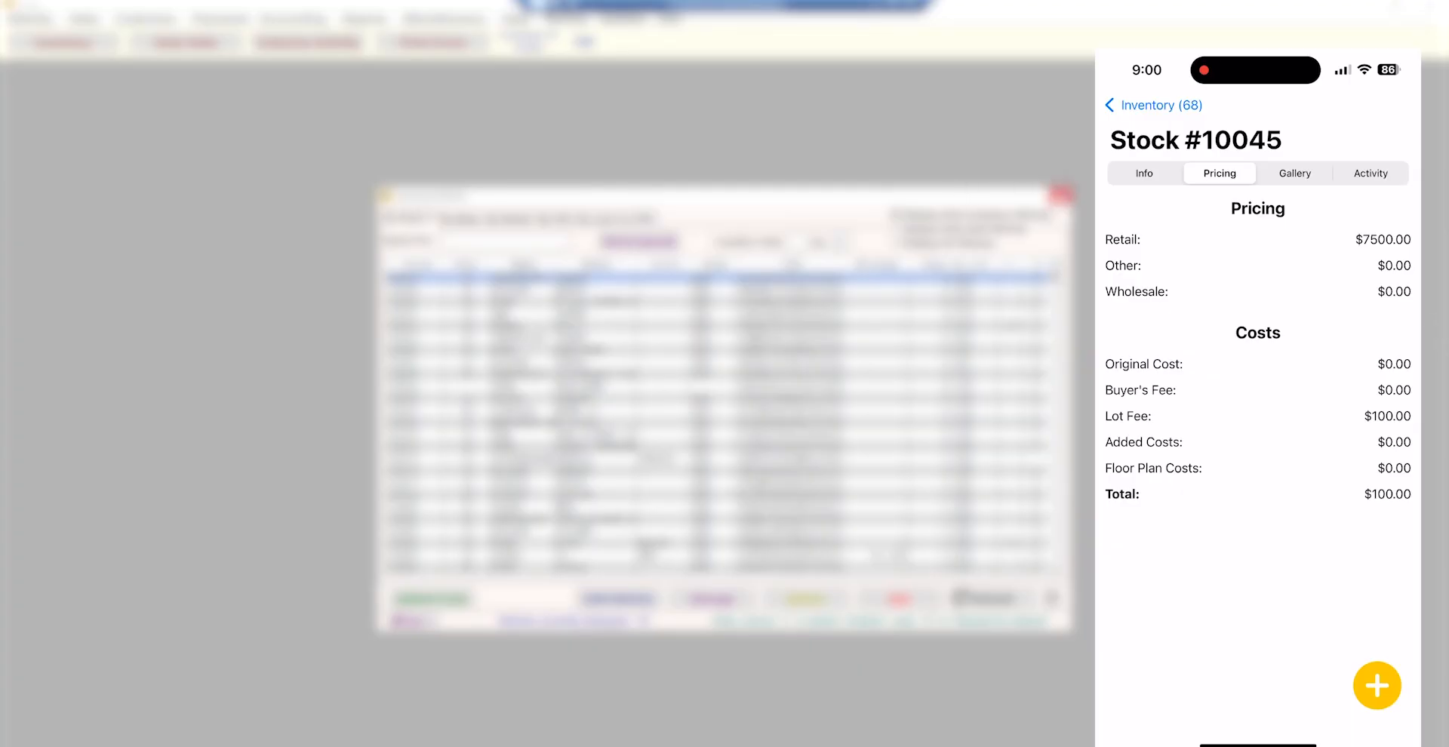
Switch to desktop Frazer, reopen the vehicle inventory list and open the 13 Dodge Avenger, stock 1148.
{"action": "left_click", "coordinate": [1062, 195]}
{"action": "left_click", "coordinate": [87, 46]}
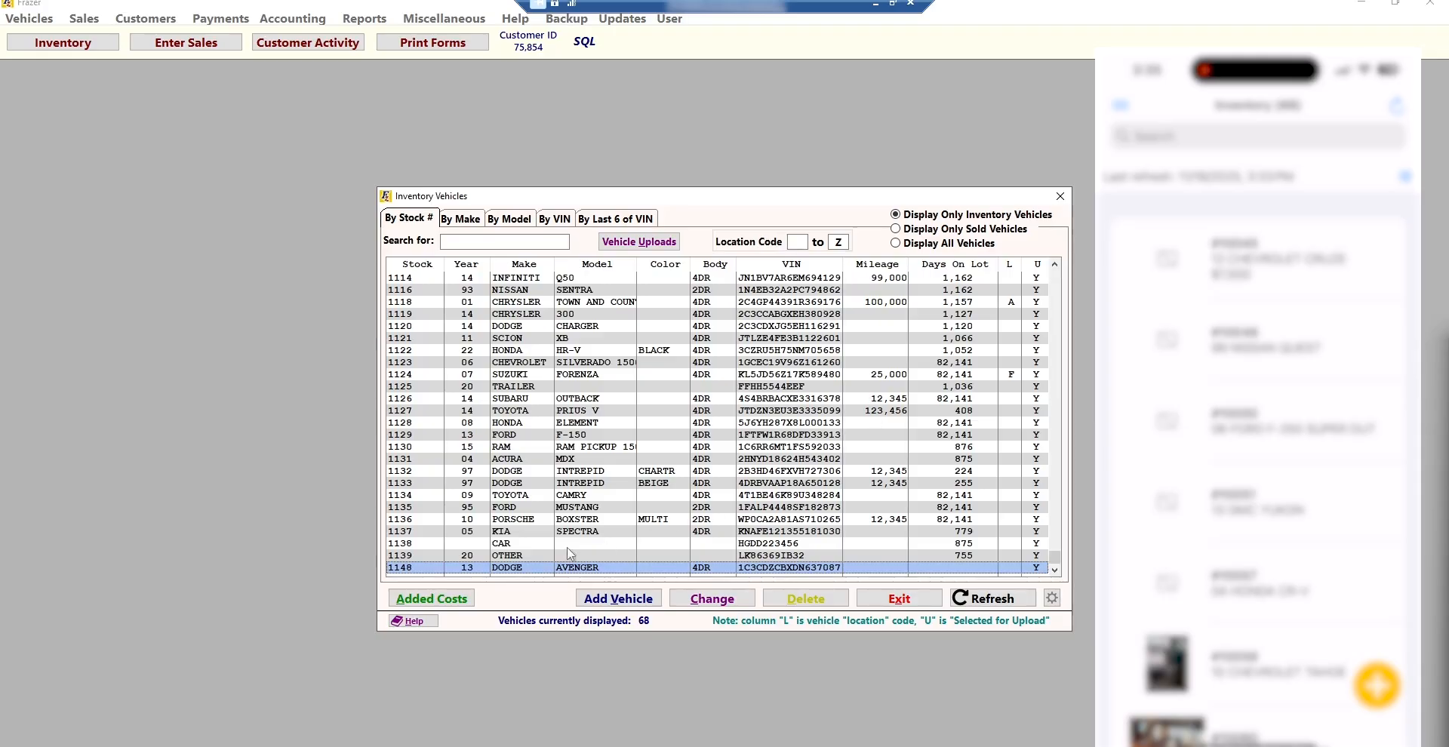
{"action": "double_click", "coordinate": [522, 571]}
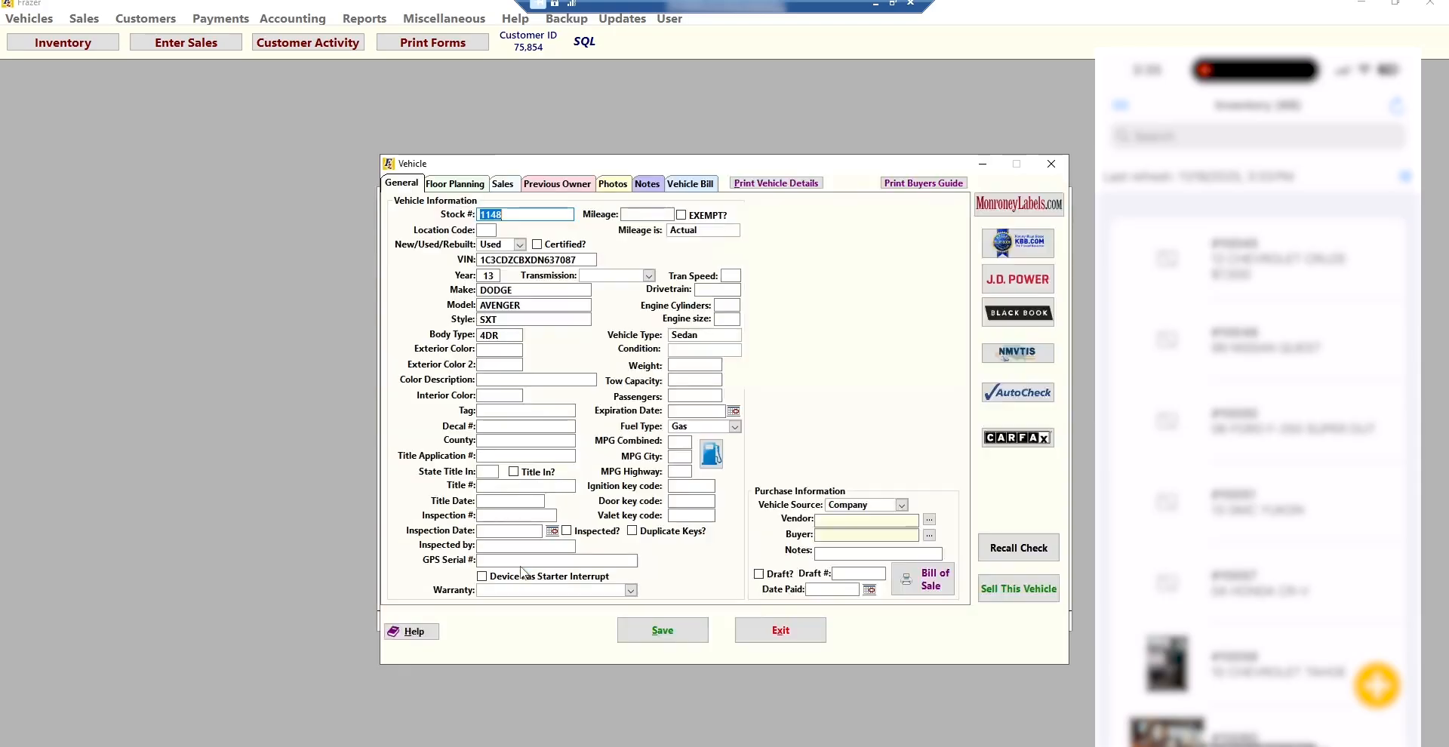
Add the Desktop photos 2013Avenger and 2013Avenger2 to the Dodge Avenger's vehicle record and save the vehicle.
{"action": "left_click", "coordinate": [613, 185]}
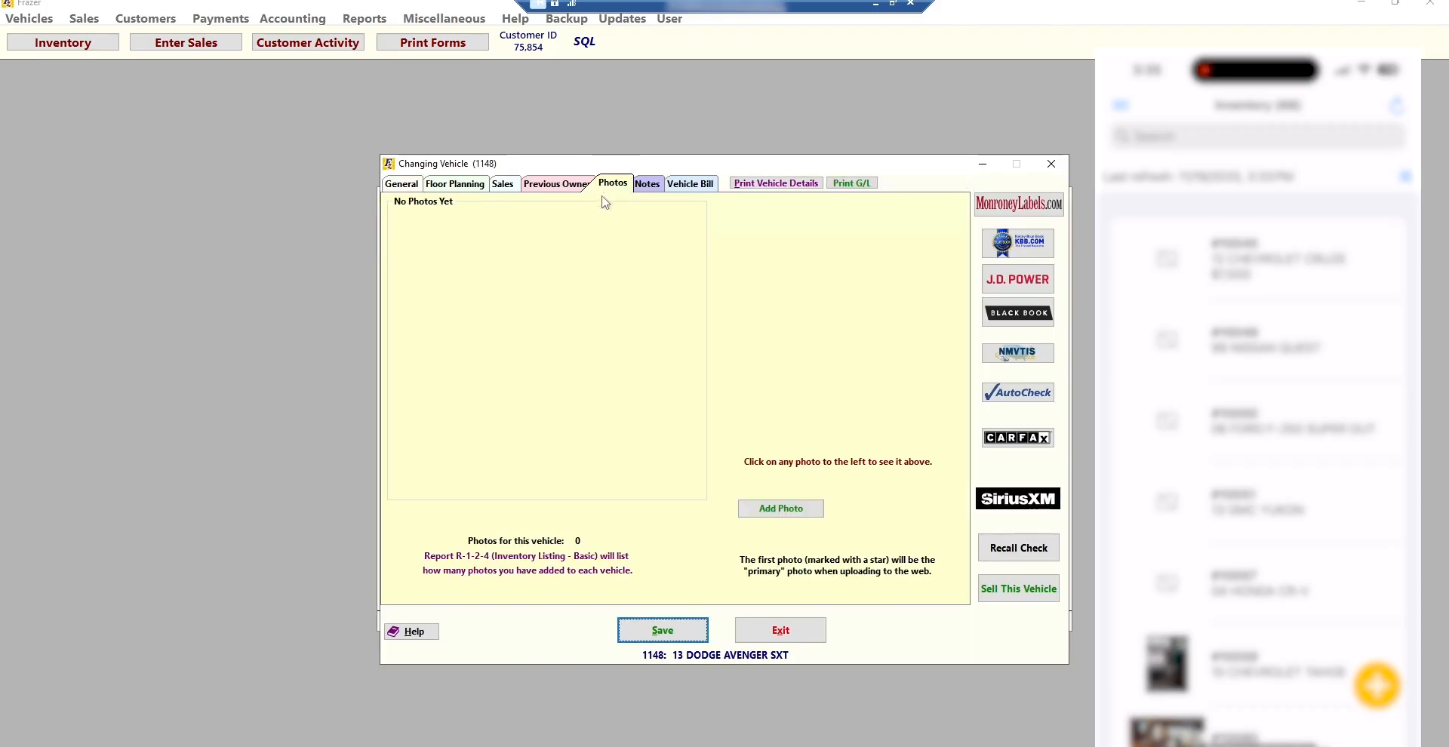
{"action": "left_click", "coordinate": [783, 512]}
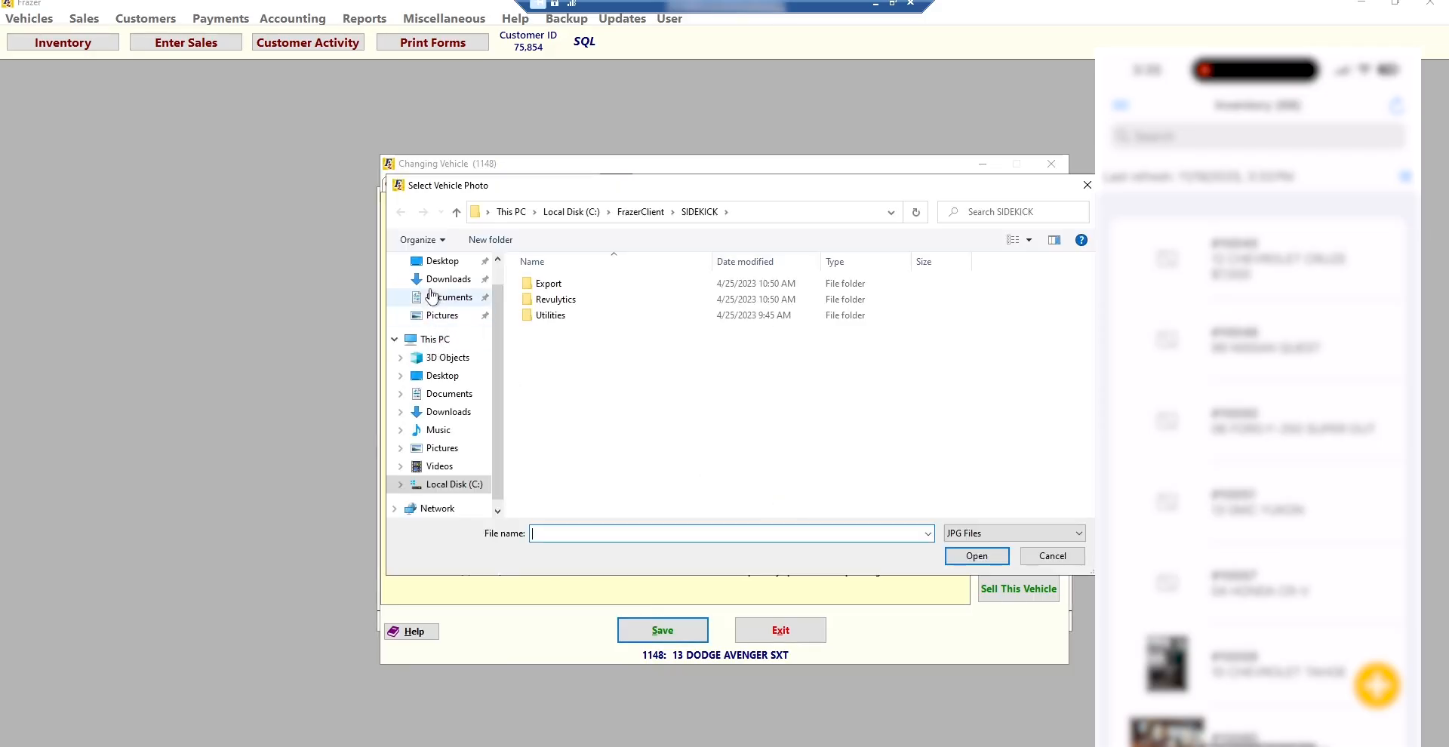
{"action": "left_click", "coordinate": [442, 260]}
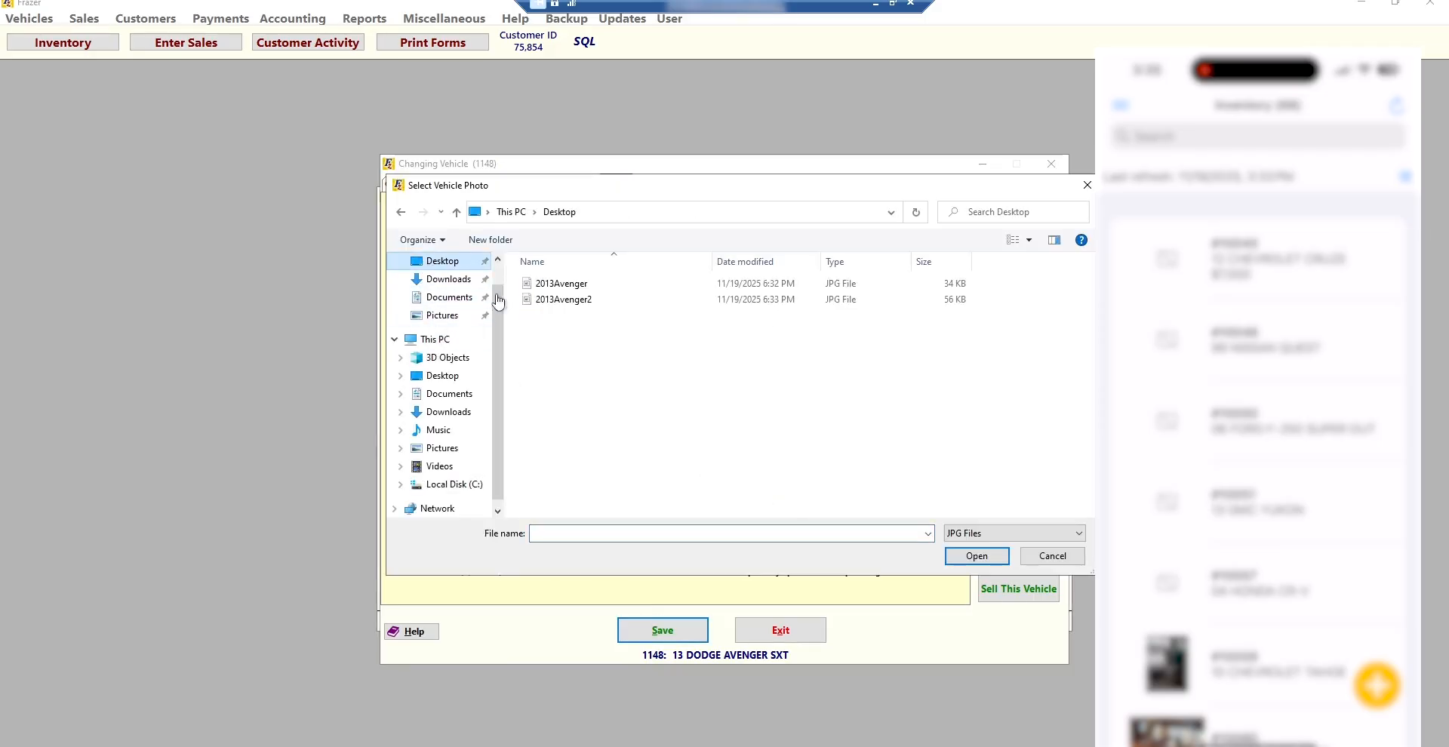
{"action": "left_click", "coordinate": [562, 284]}
{"action": "left_click", "coordinate": [987, 562]}
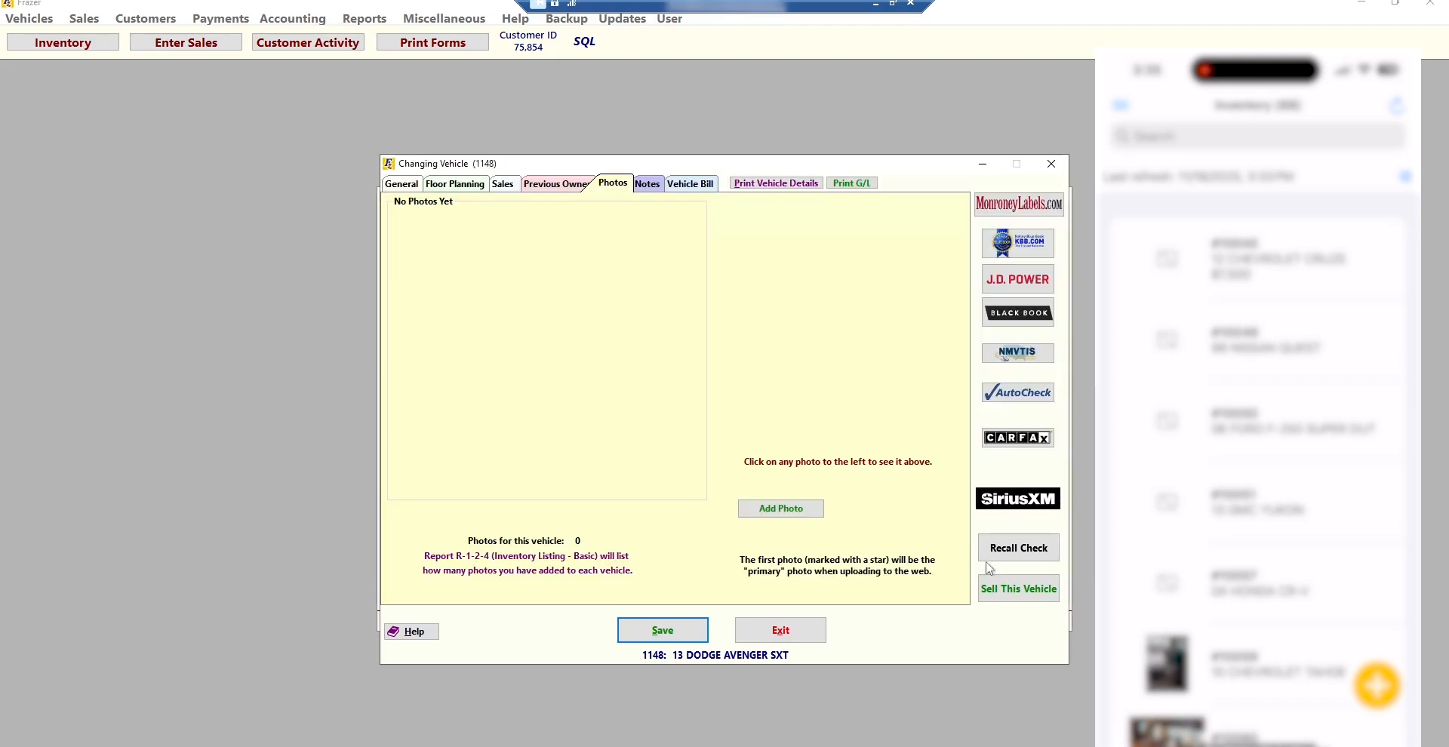
{"action": "left_click", "coordinate": [766, 508]}
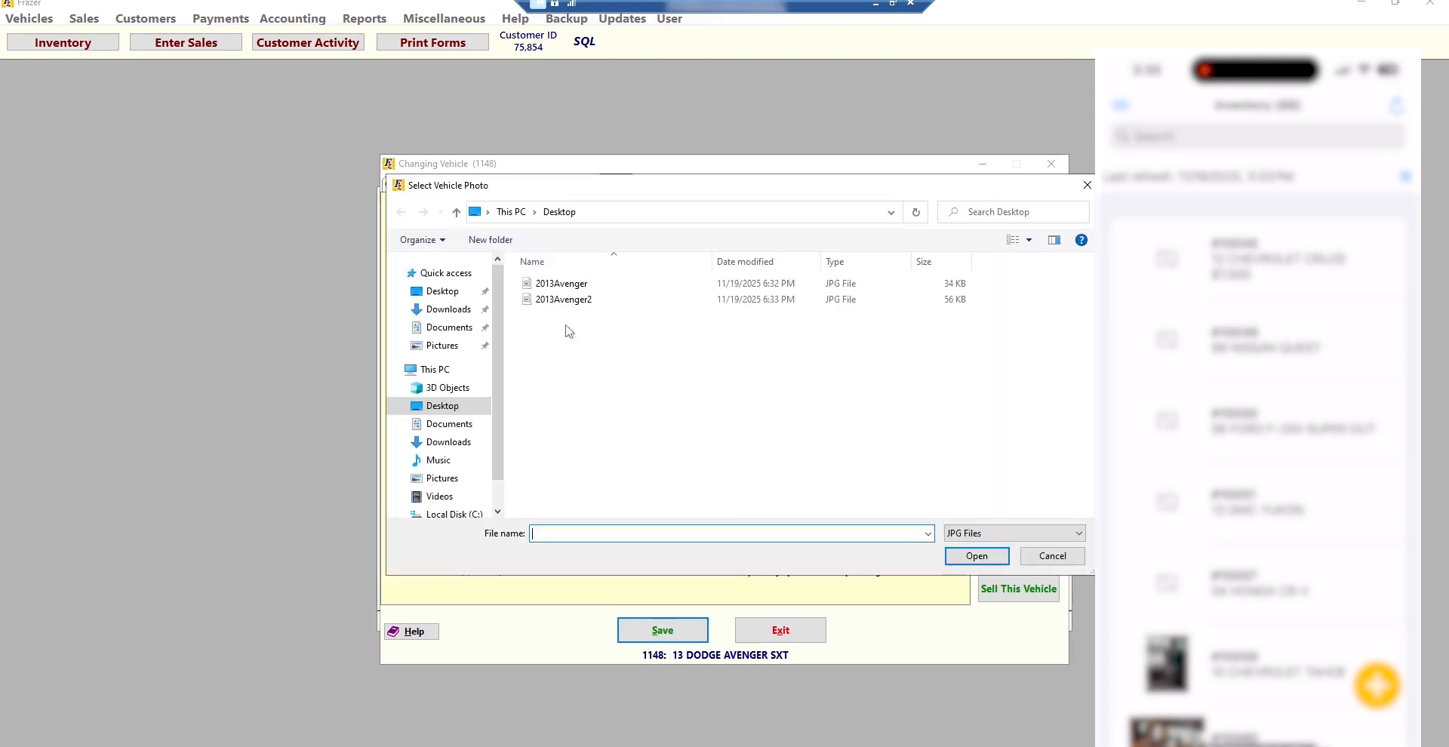
{"action": "double_click", "coordinate": [556, 302]}
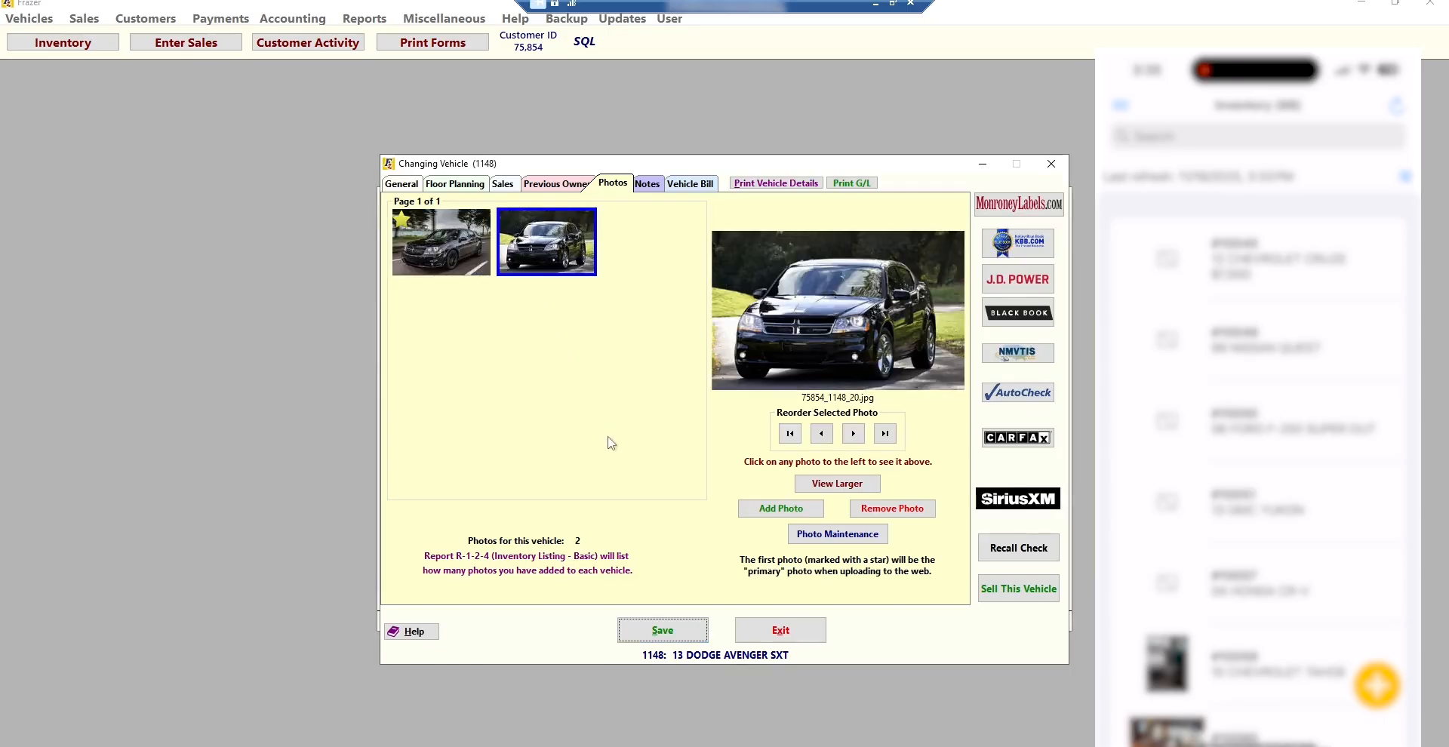
{"action": "left_click", "coordinate": [661, 634]}
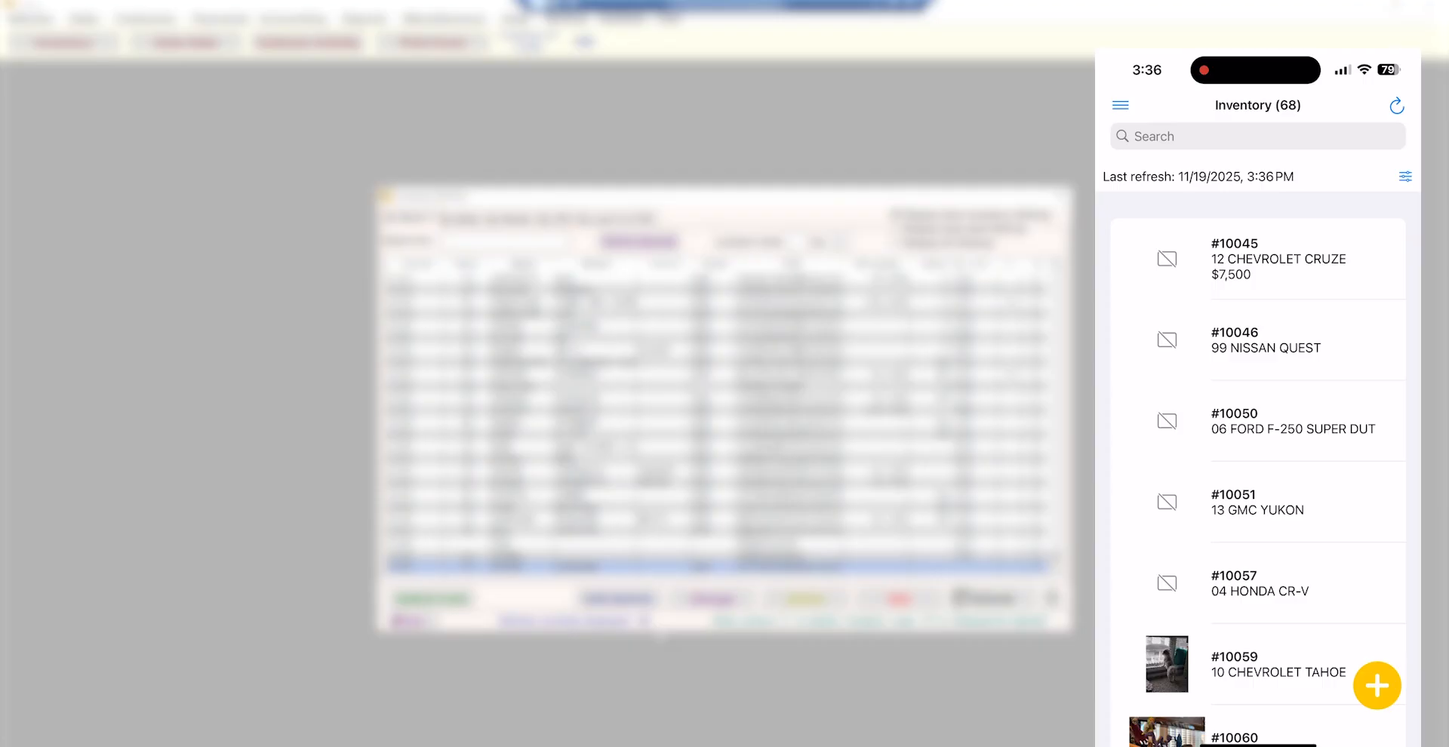
Switch to the Frazer mobile app, show the inventory sorting and filter options, and review stock #1148's info, pricing and gallery.
{"action": "left_click", "coordinate": [1405, 177]}
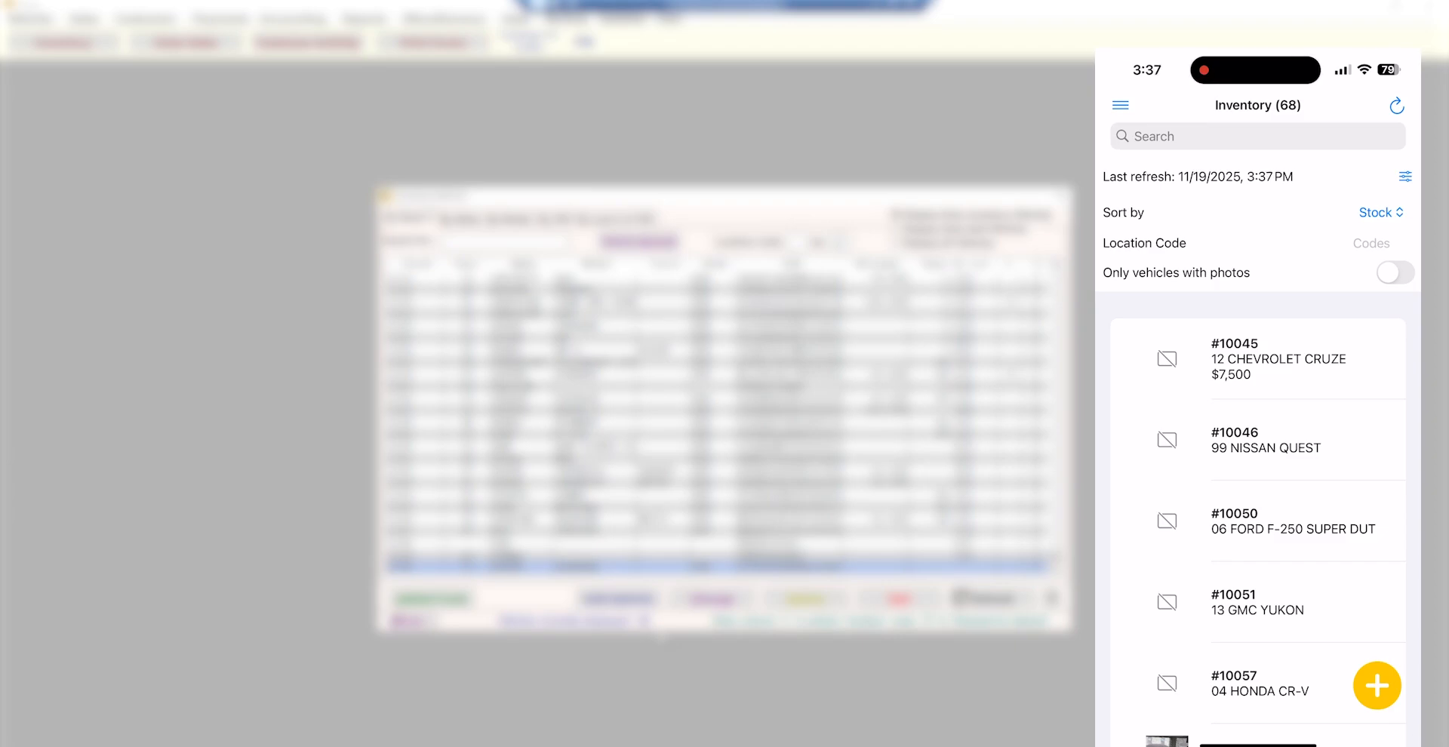
{"action": "scroll", "coordinate": [1258, 521], "scroll_direction": "down", "scroll_amount": 20}
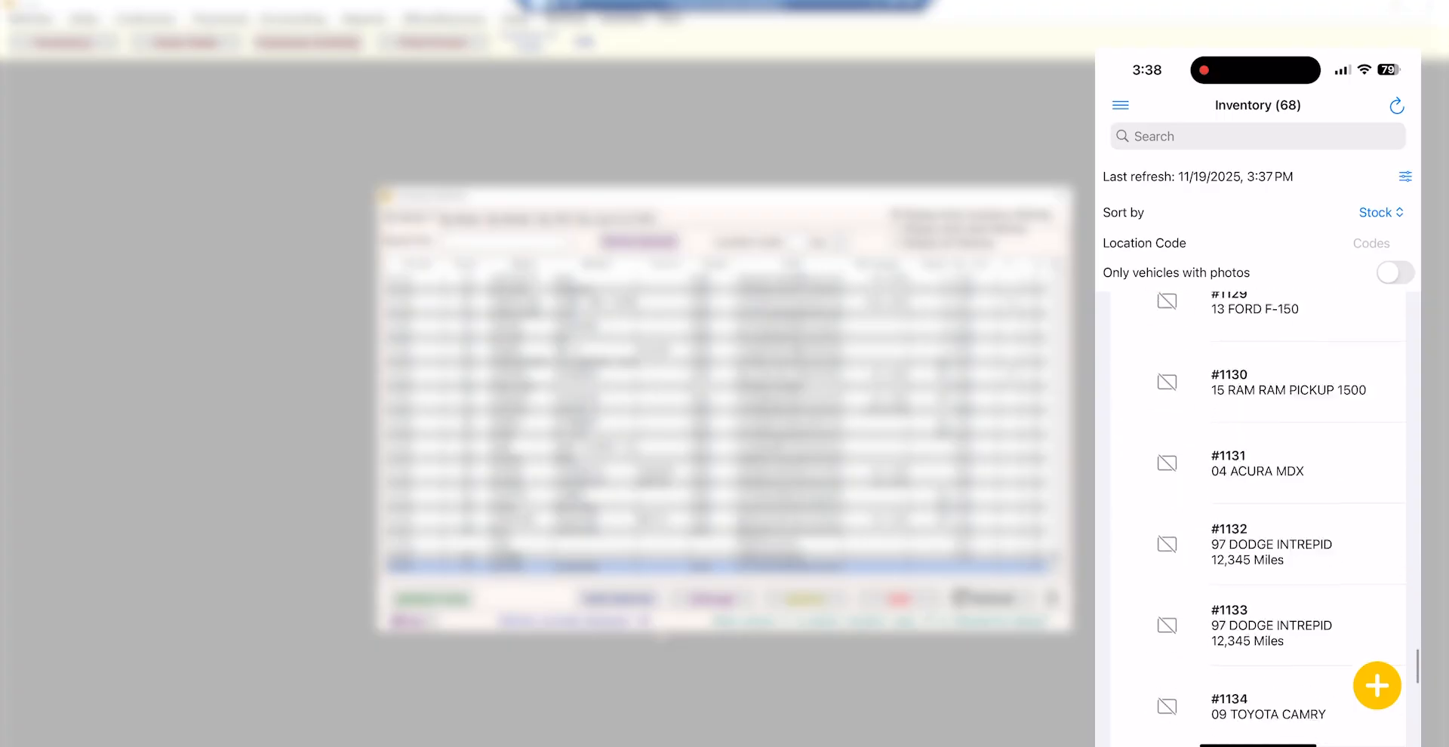
{"action": "scroll", "coordinate": [1258, 521], "scroll_direction": "down", "scroll_amount": 8}
{"action": "left_click", "coordinate": [1261, 674]}
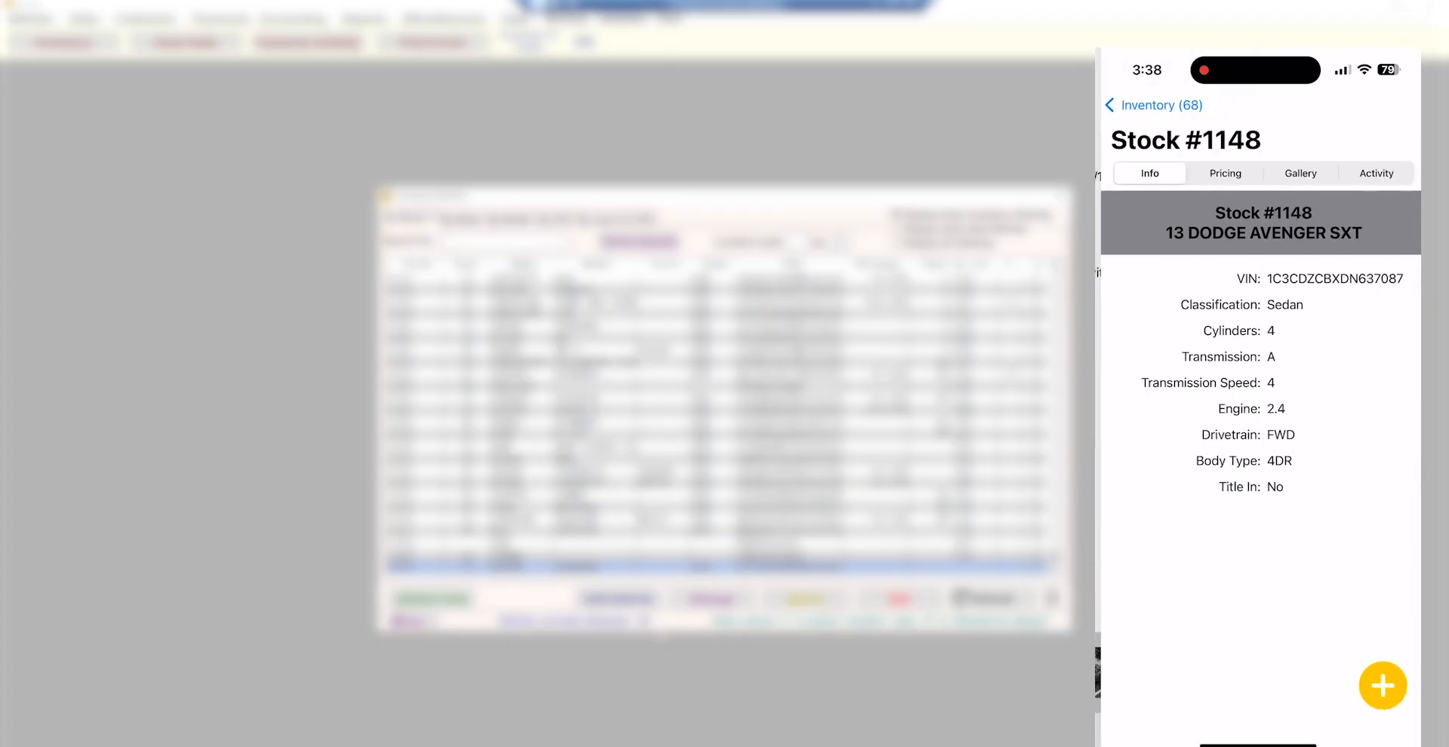
{"action": "left_click", "coordinate": [1219, 173]}
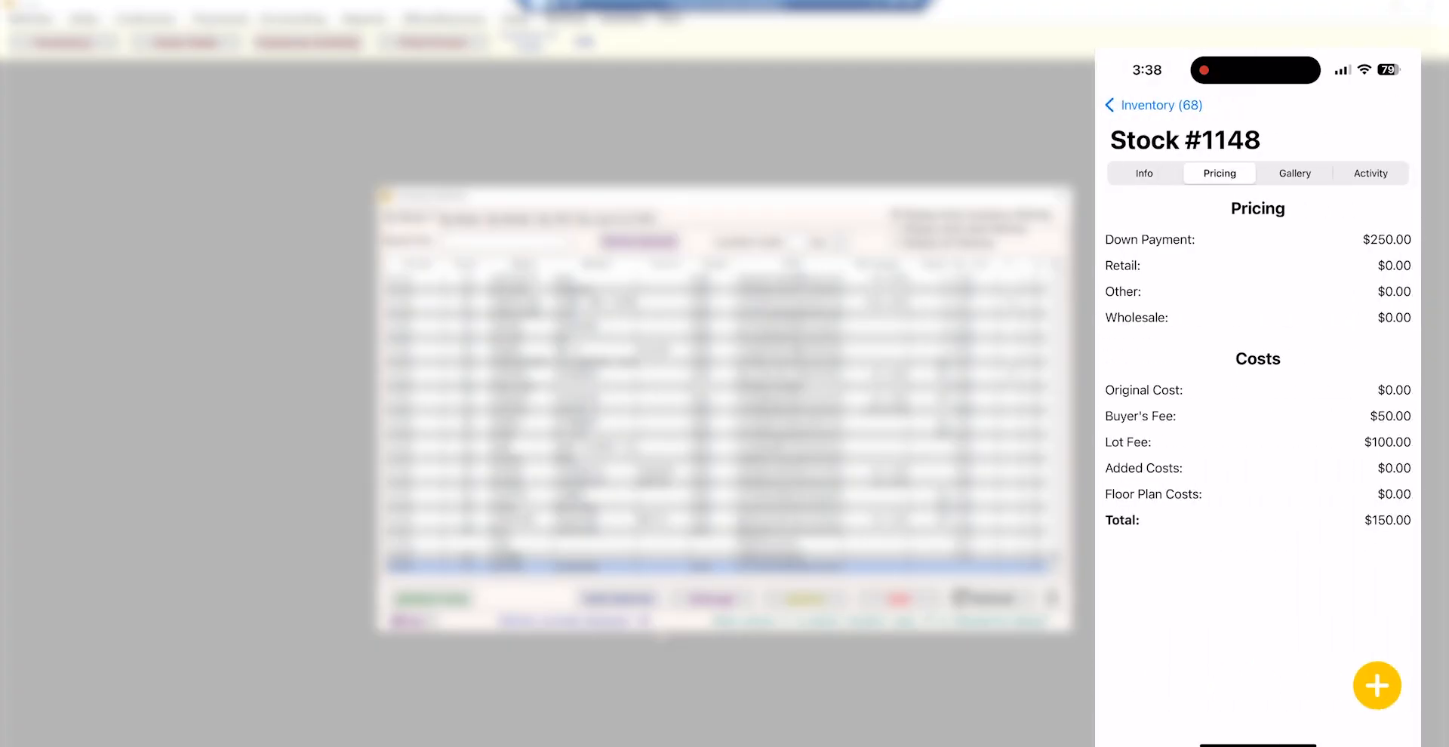
{"action": "left_click", "coordinate": [1294, 173]}
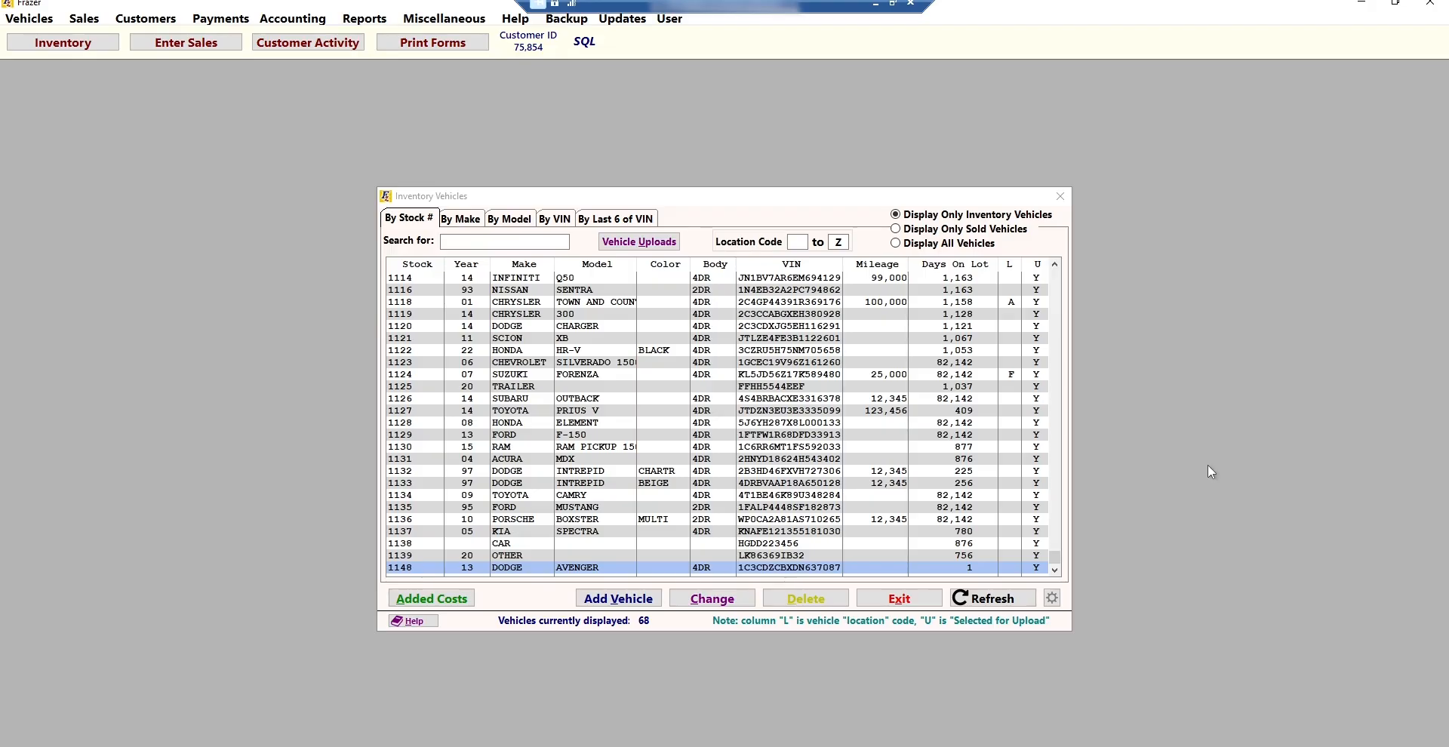
In desktop Frazer, reopen the 13 Dodge Avenger, stock 1148, display its vehicle costs, set the original cost to 7500 and save.
{"action": "double_click", "coordinate": [512, 567]}
{"action": "left_click", "coordinate": [509, 562]}
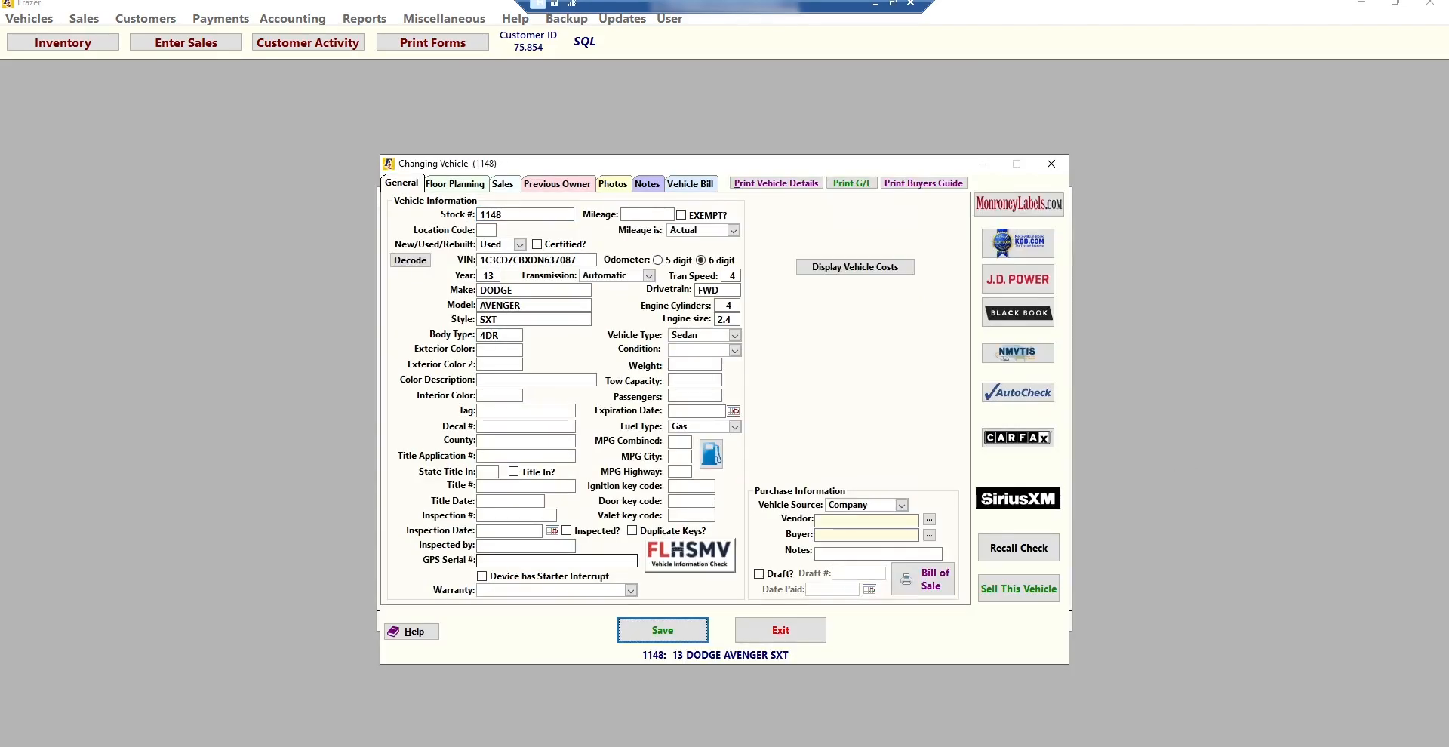
{"action": "left_click", "coordinate": [846, 268]}
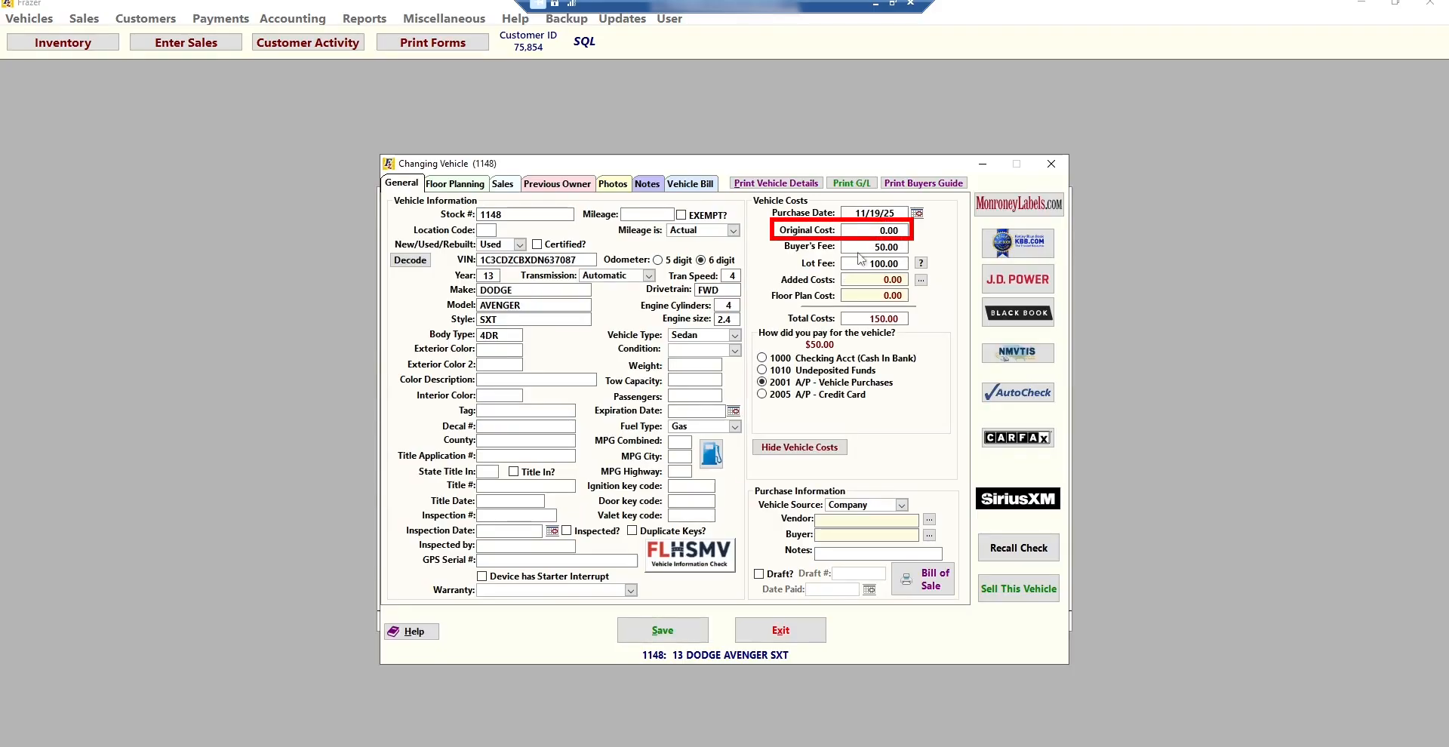
{"action": "left_click", "coordinate": [893, 231]}
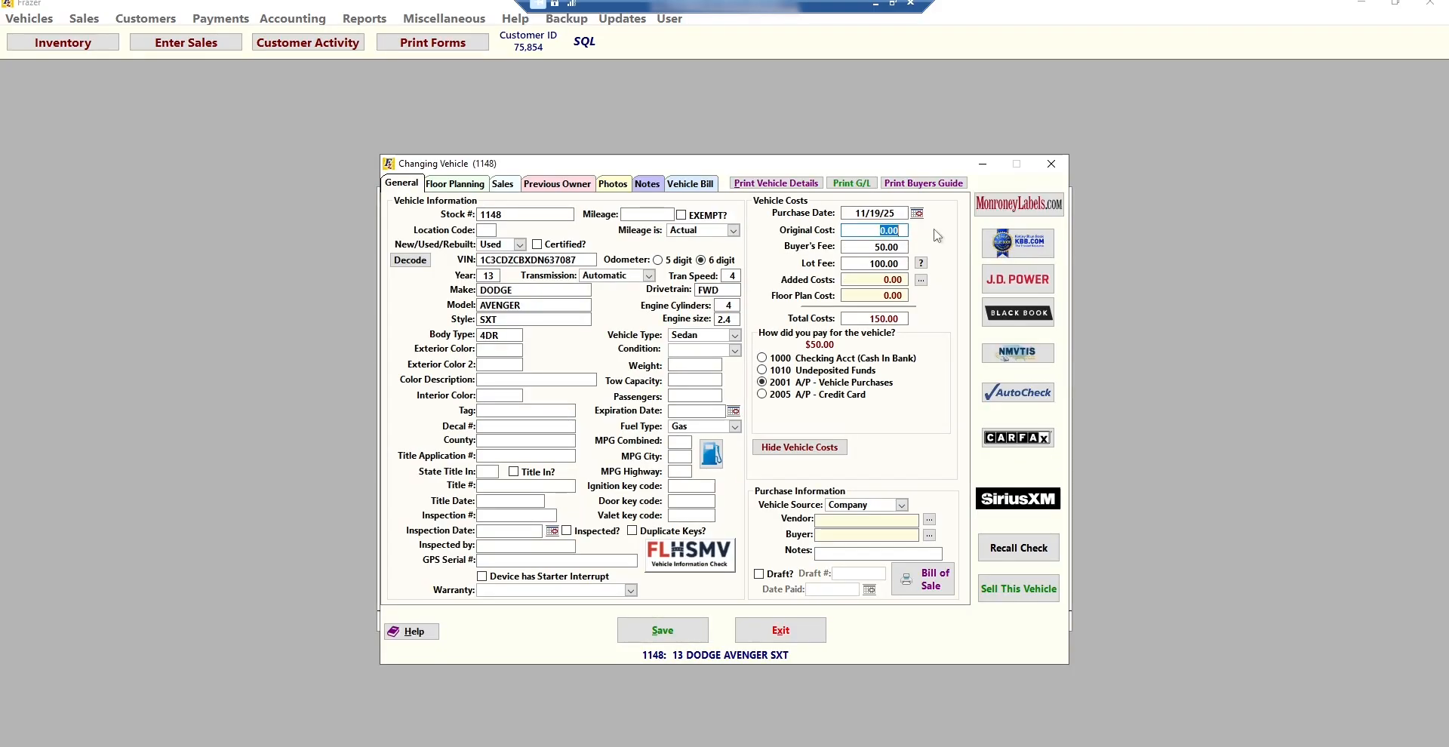
{"action": "type", "text": "7500"}
{"action": "left_click", "coordinate": [663, 630]}
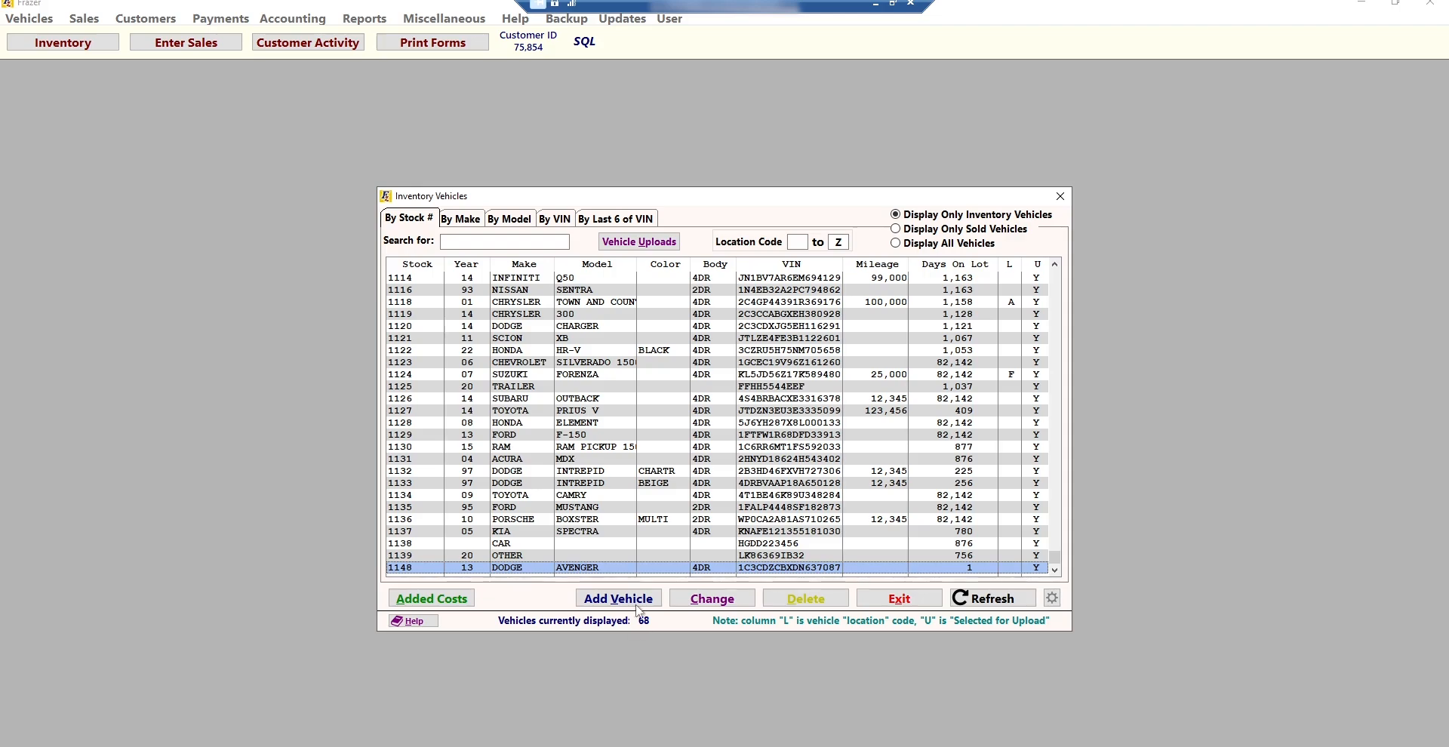
In the system options for sales, set the profit button's display text to "Profit" and save.
{"action": "left_click", "coordinate": [437, 20]}
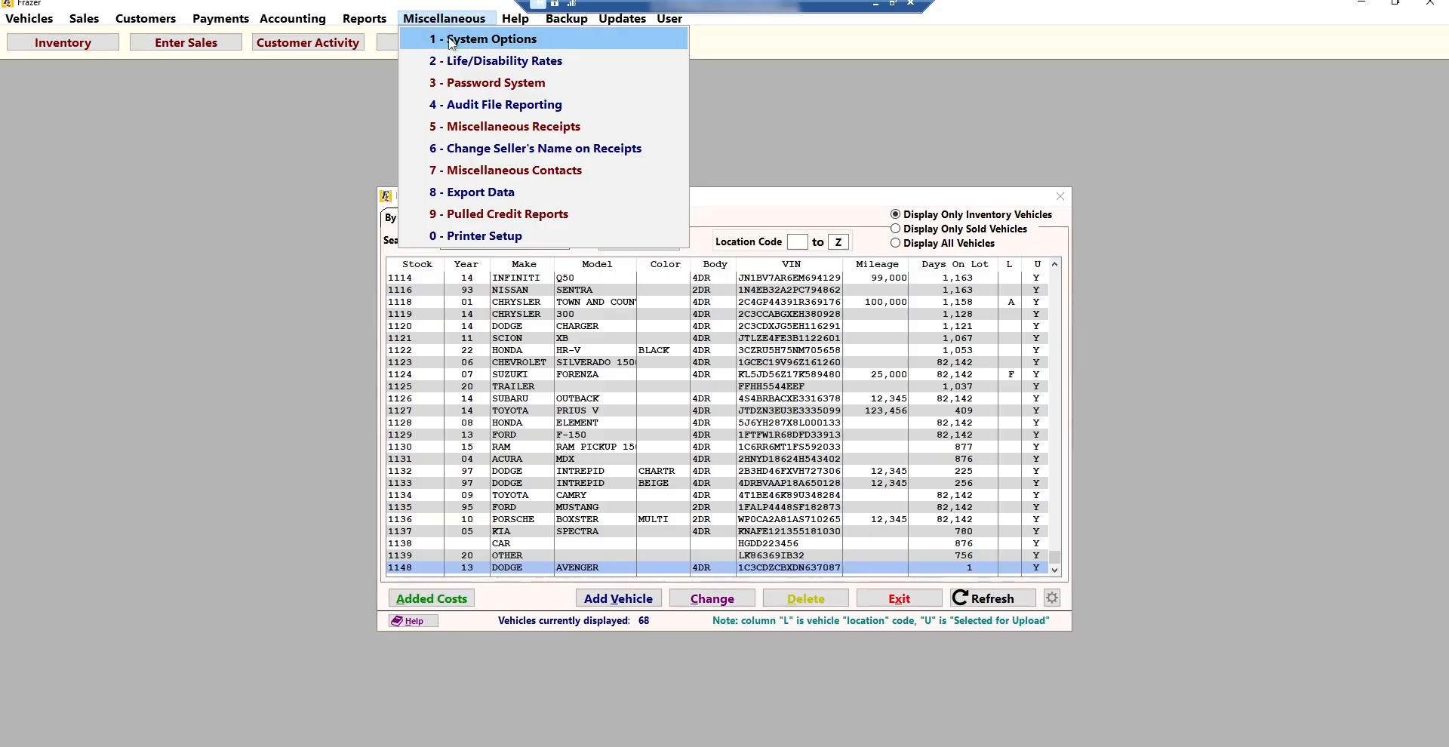
{"action": "left_click", "coordinate": [451, 40]}
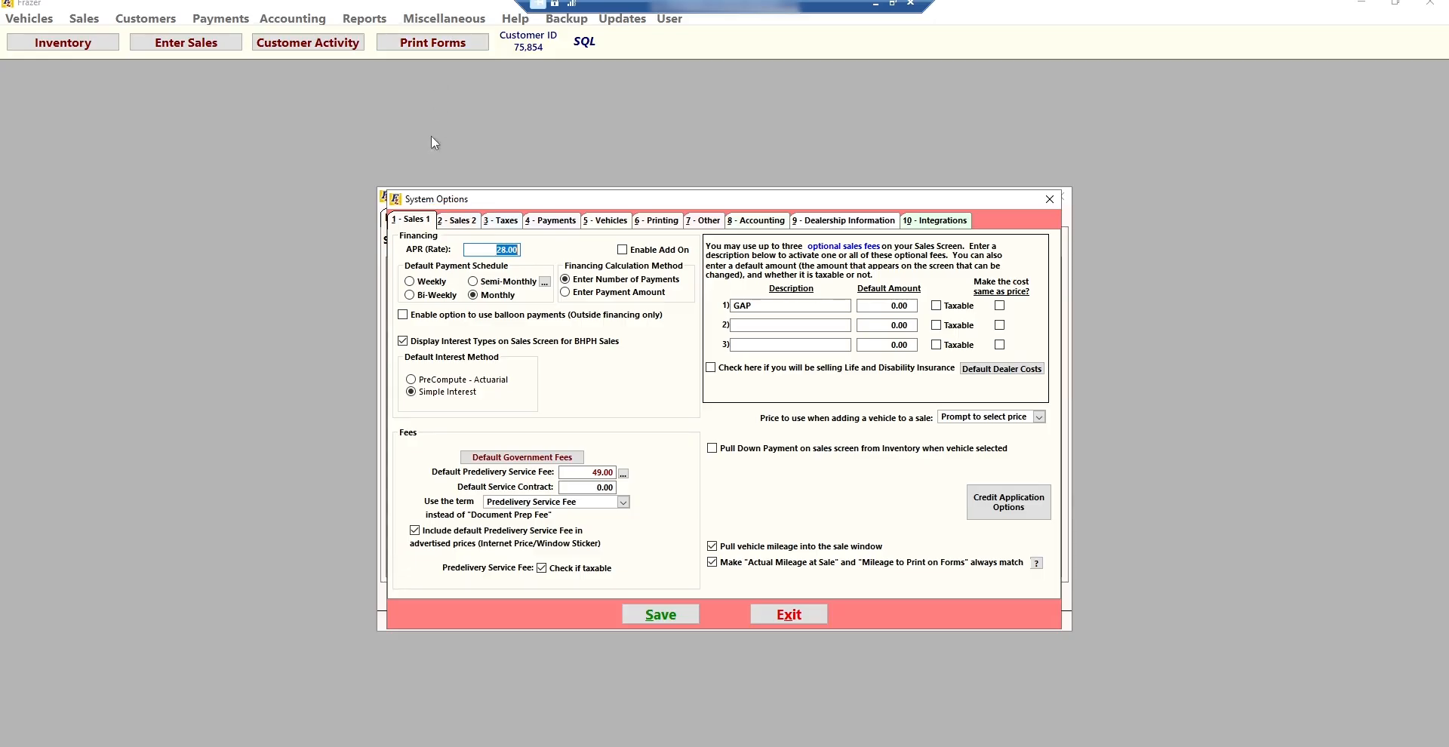
{"action": "left_click", "coordinate": [457, 224]}
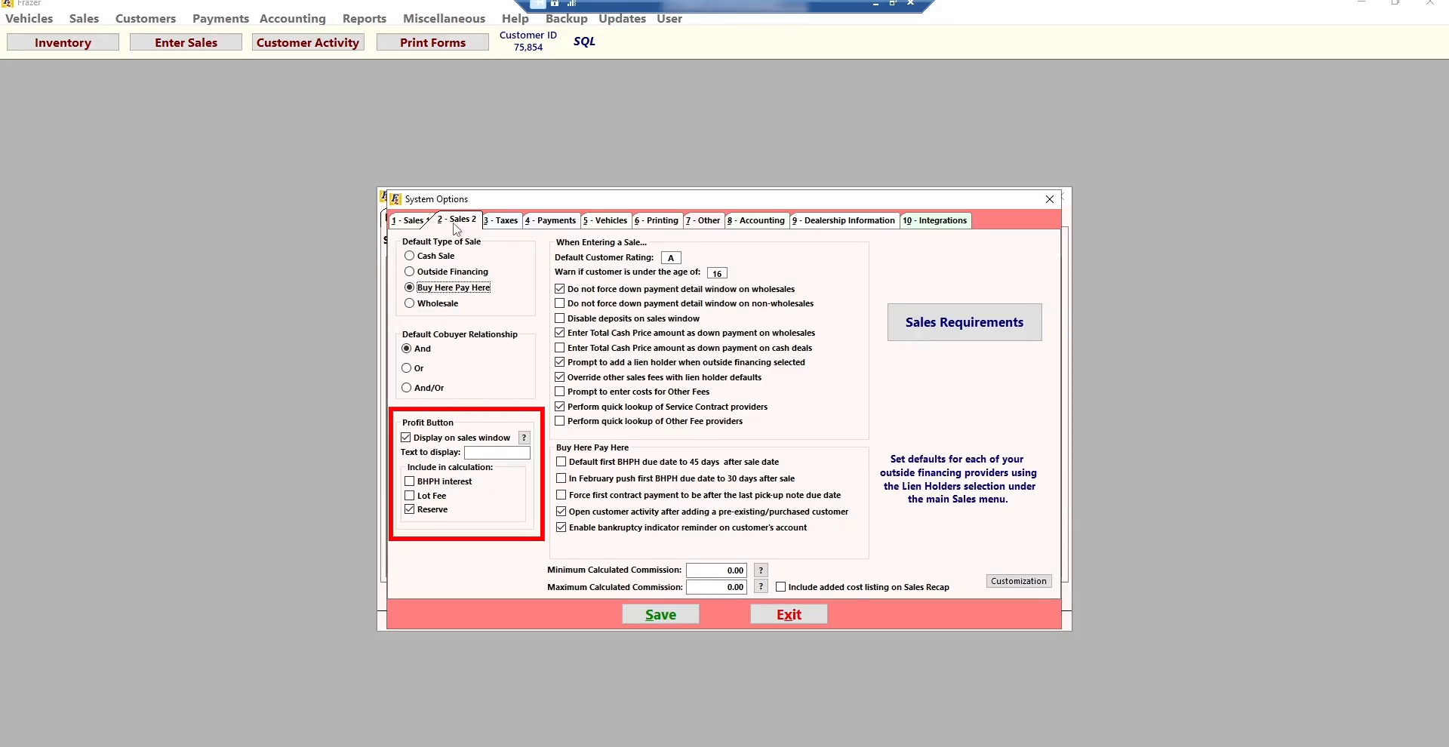
{"action": "left_click", "coordinate": [490, 452]}
{"action": "type", "text": "Profit"}
{"action": "left_click", "coordinate": [659, 615]}
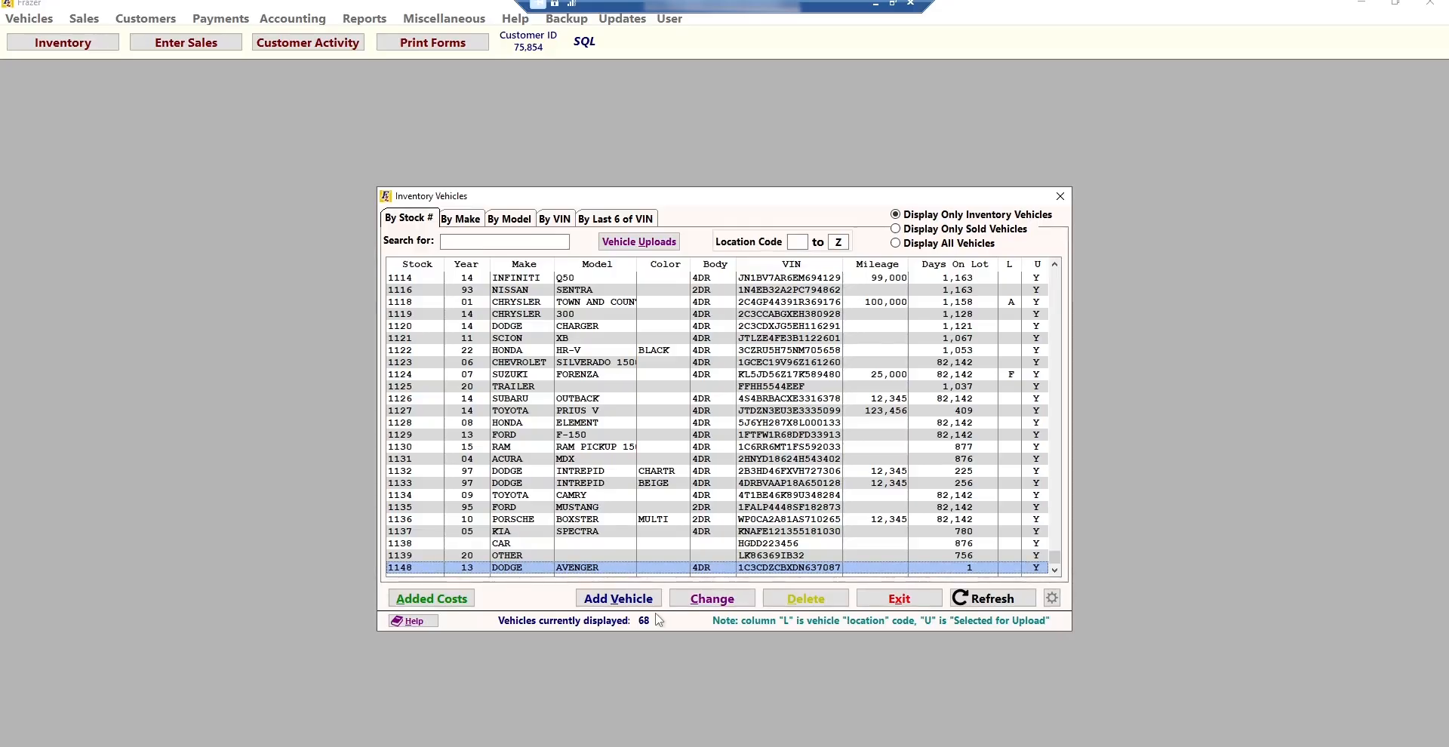
Start a sale of the 13 Dodge Avenger, saving the vehicle first, set the vehicle price to 10,000 and view the profit.
{"action": "double_click", "coordinate": [523, 571]}
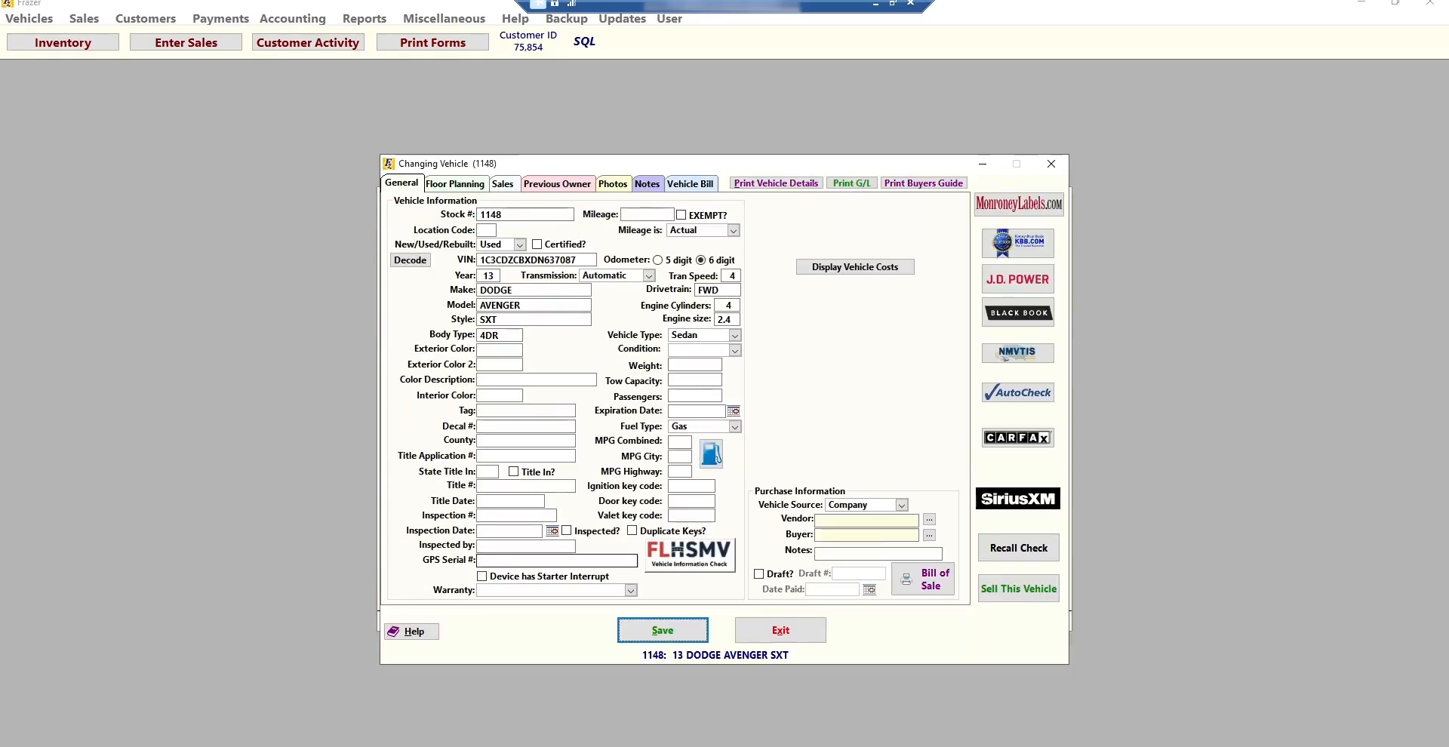
{"action": "left_click", "coordinate": [1003, 591]}
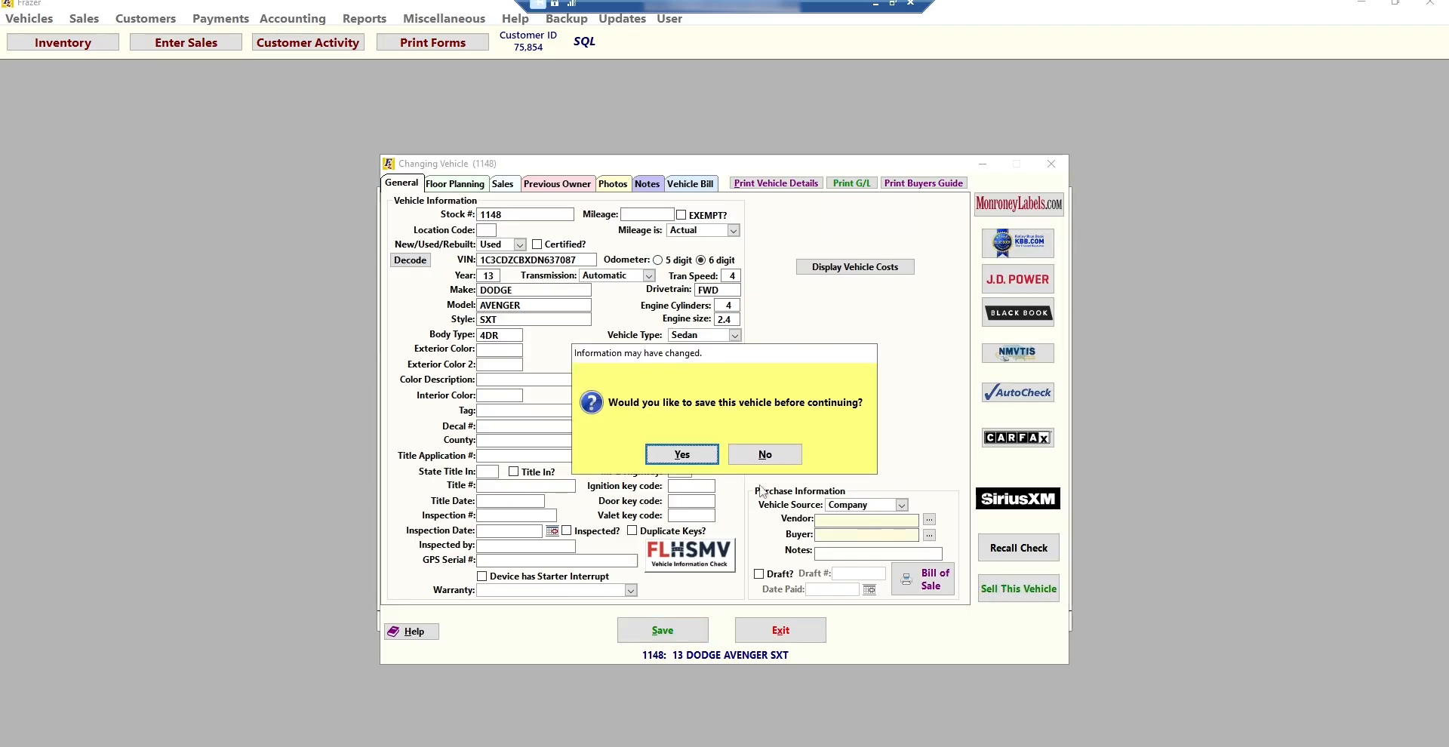
{"action": "left_click", "coordinate": [674, 459]}
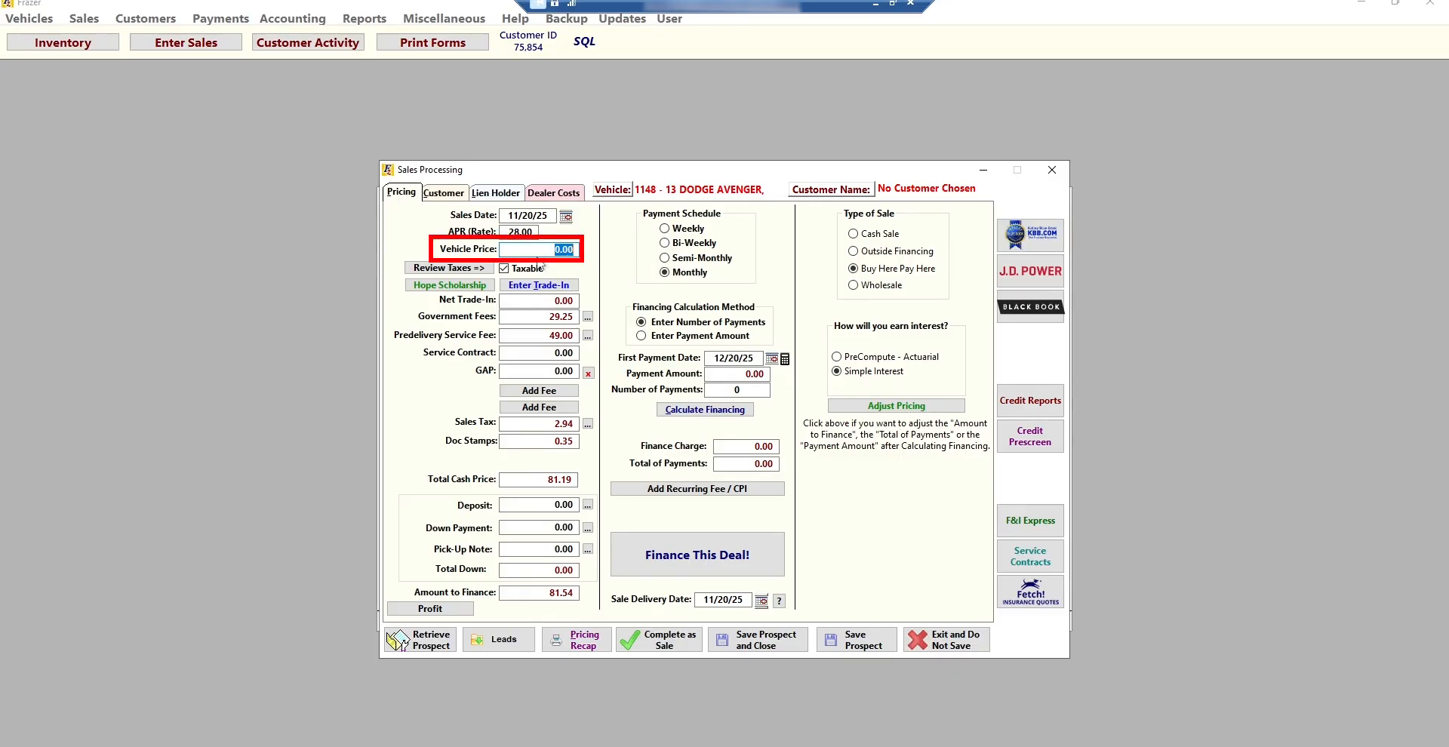
{"action": "type", "text": "10000"}
{"action": "key", "text": "Tab"}
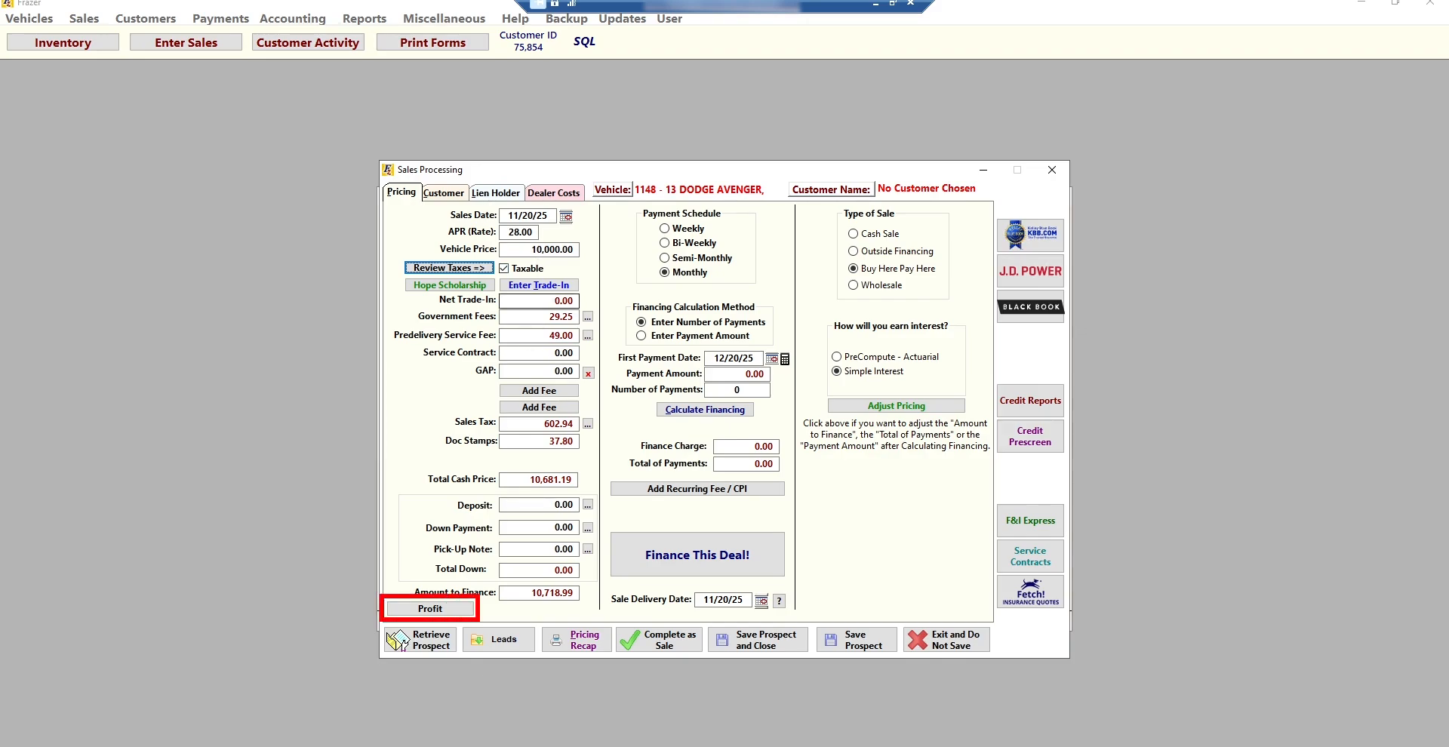
{"action": "left_click", "coordinate": [407, 610]}
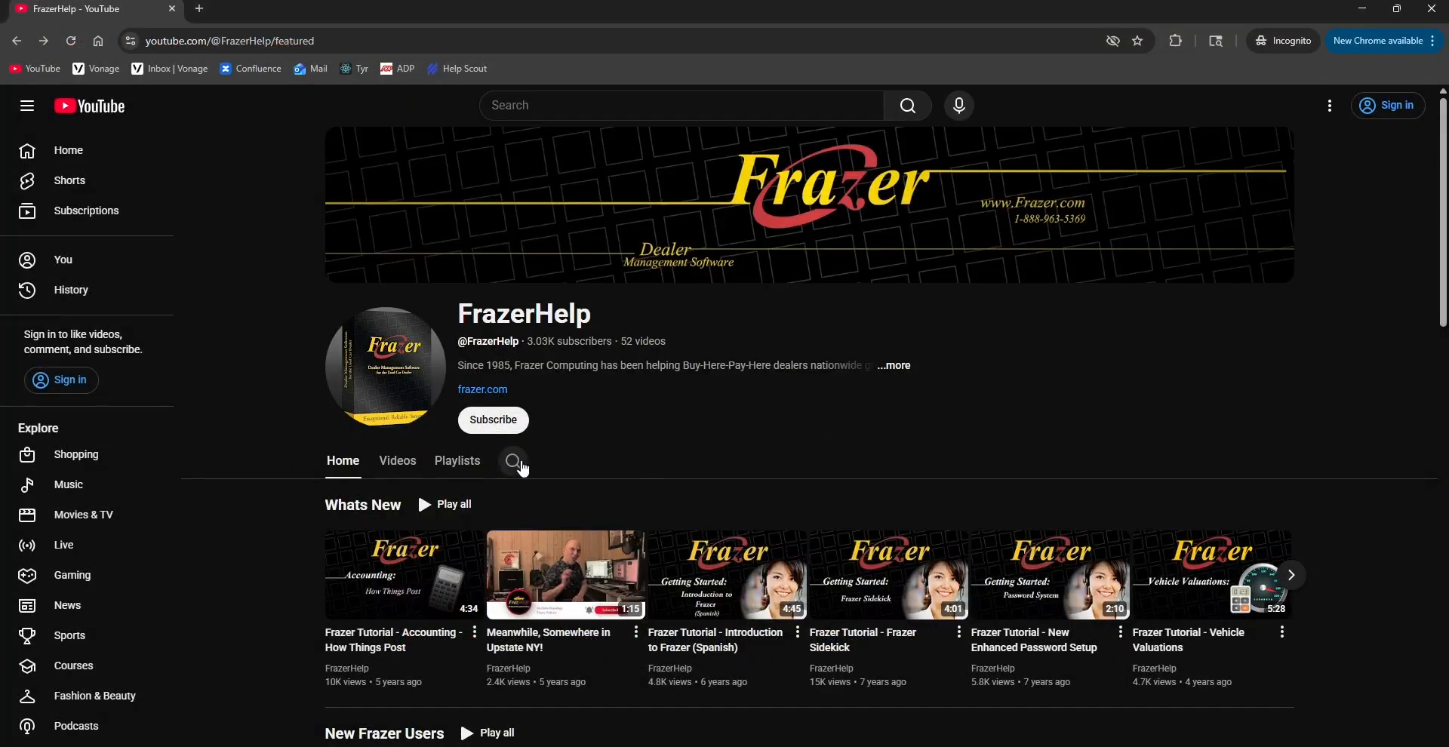
Switch to the FrazerHelp YouTube channel, search it for "System Options" and open the Frazer Tutorial - System Options video.
{"action": "left_click", "coordinate": [514, 463]}
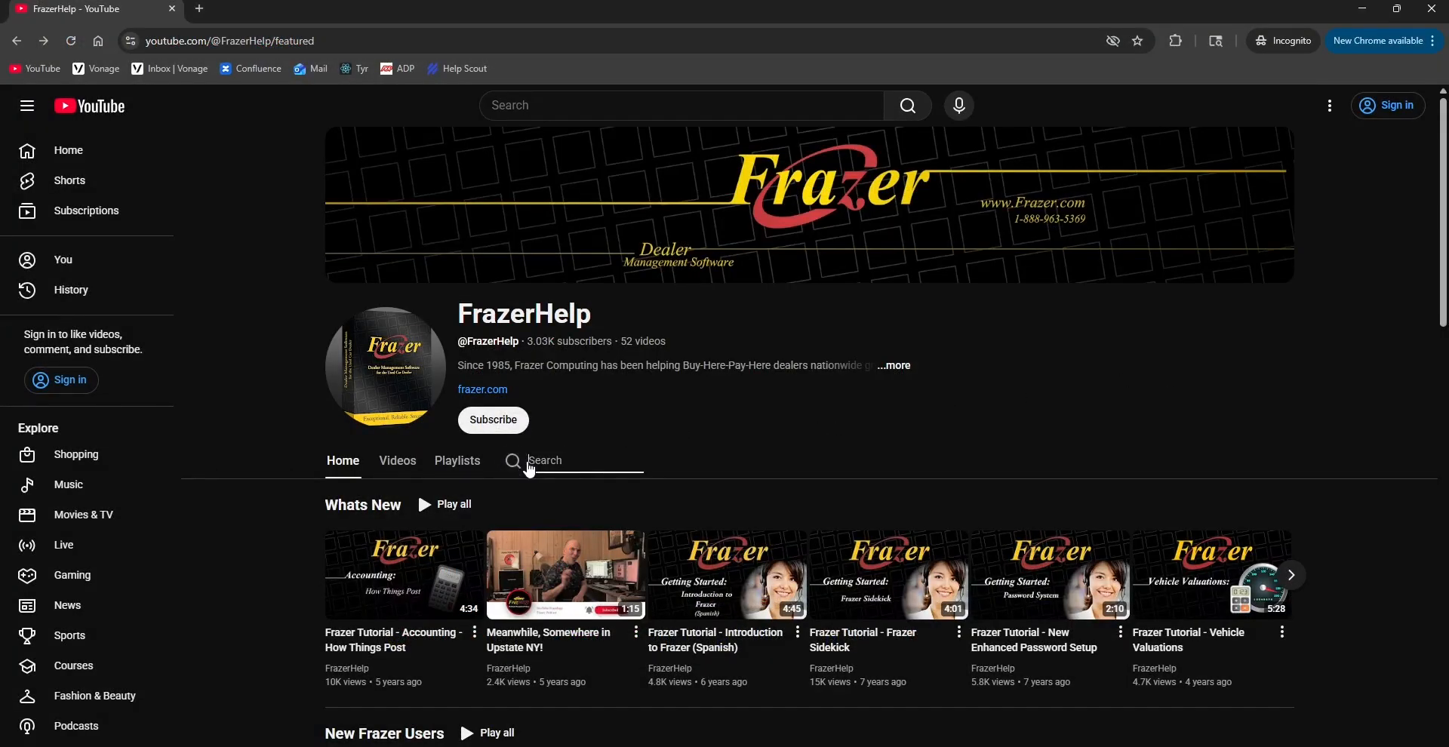
{"action": "type", "text": "System Options"}
{"action": "key", "text": "Return"}
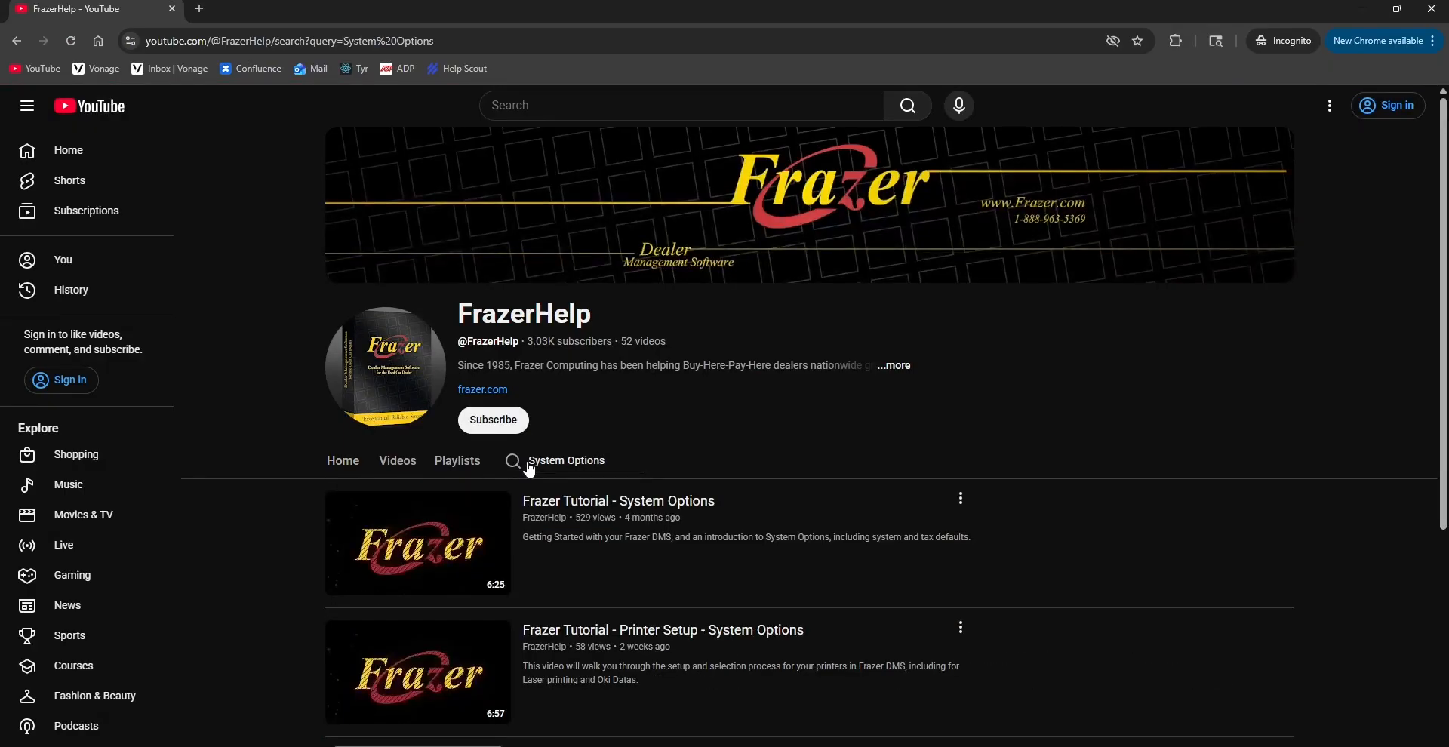
{"action": "left_click", "coordinate": [421, 526]}
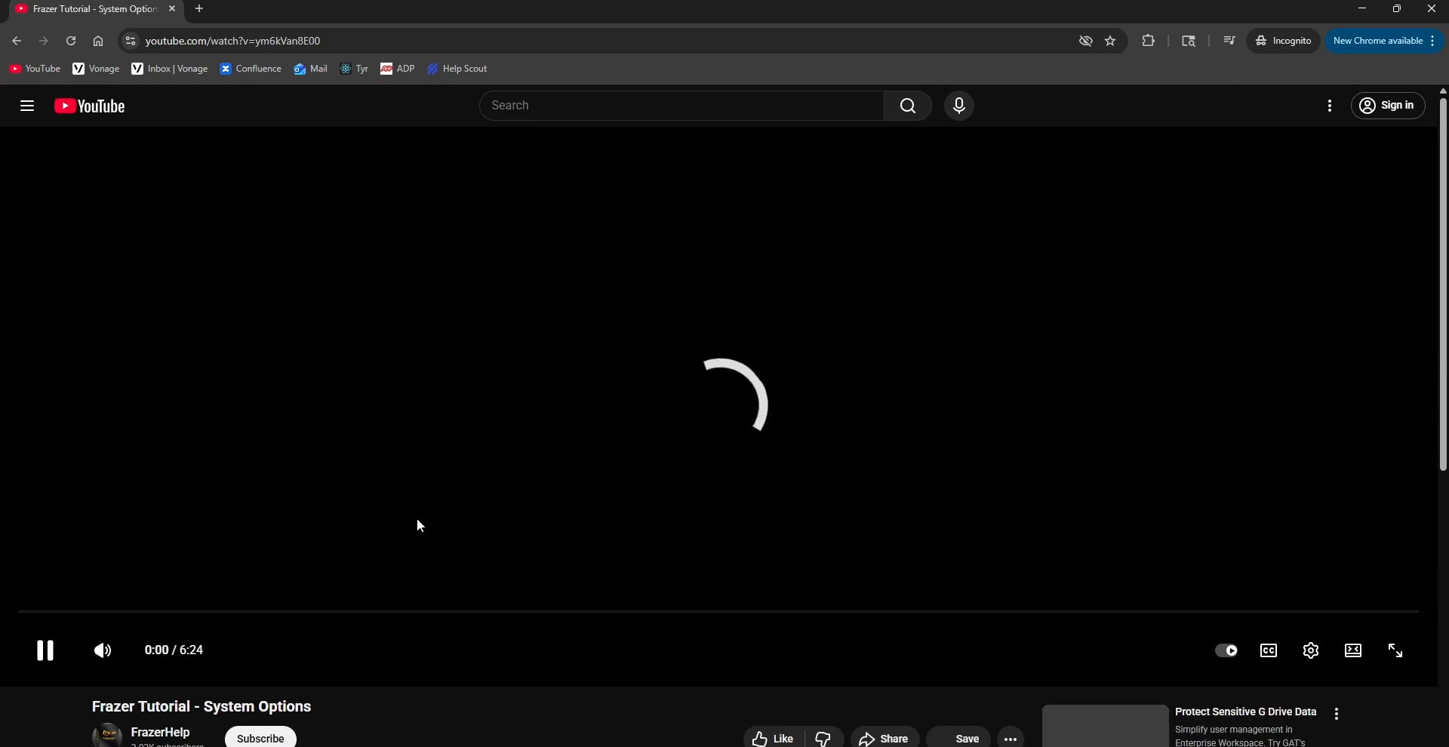